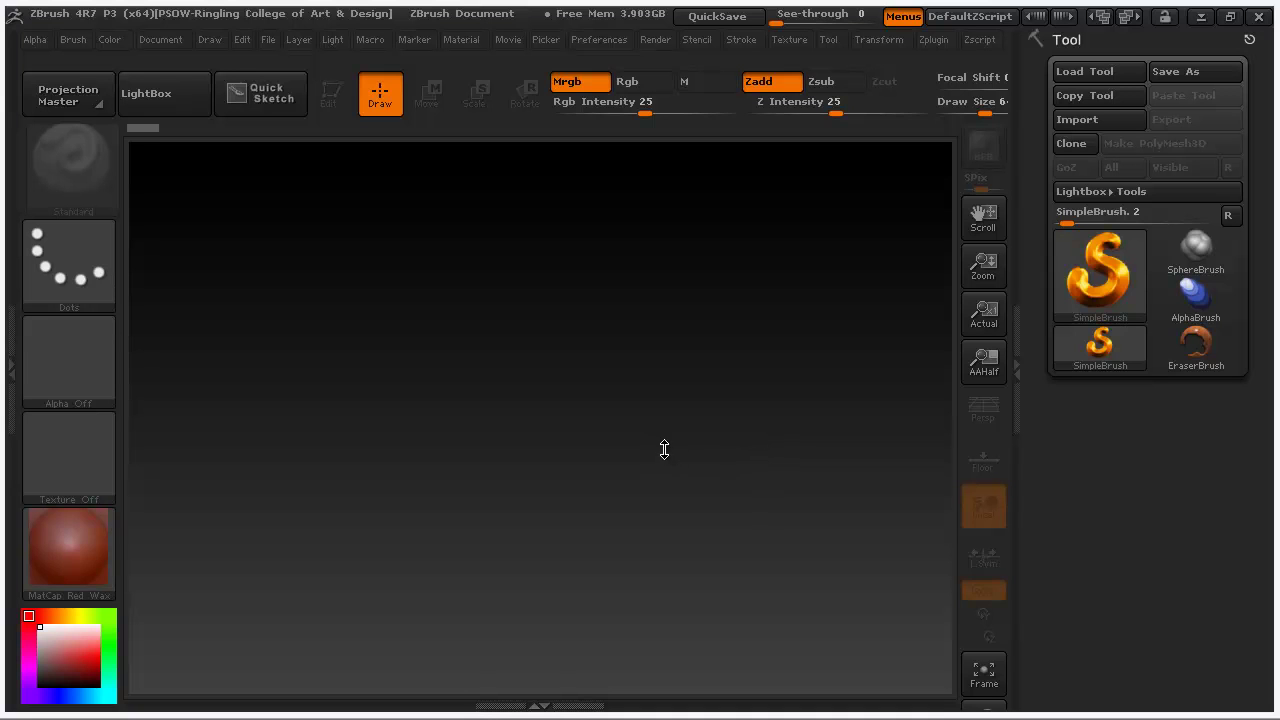
- Clear the test strokes from the canvas and draw a Plane3D mesh on it
mouse_move(660, 445)
left_mouse_down()
mouse_move(600, 363)
mouse_move(614, 320)
mouse_move(480, 414)
mouse_move(618, 489)
mouse_move(485, 488)
mouse_move(600, 425)
mouse_move(610, 490)
mouse_move(607, 427)
mouse_move(545, 470)
mouse_move(529, 457)
left_mouse_up()
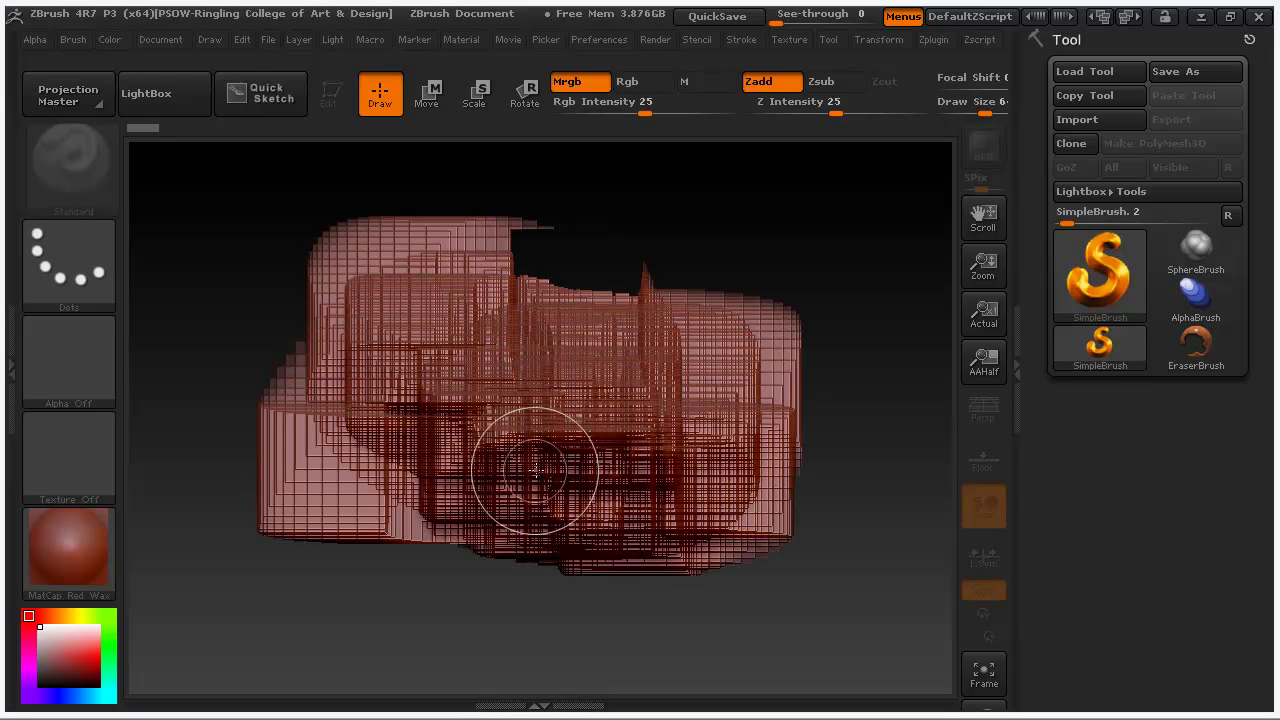
key("ctrl+n")
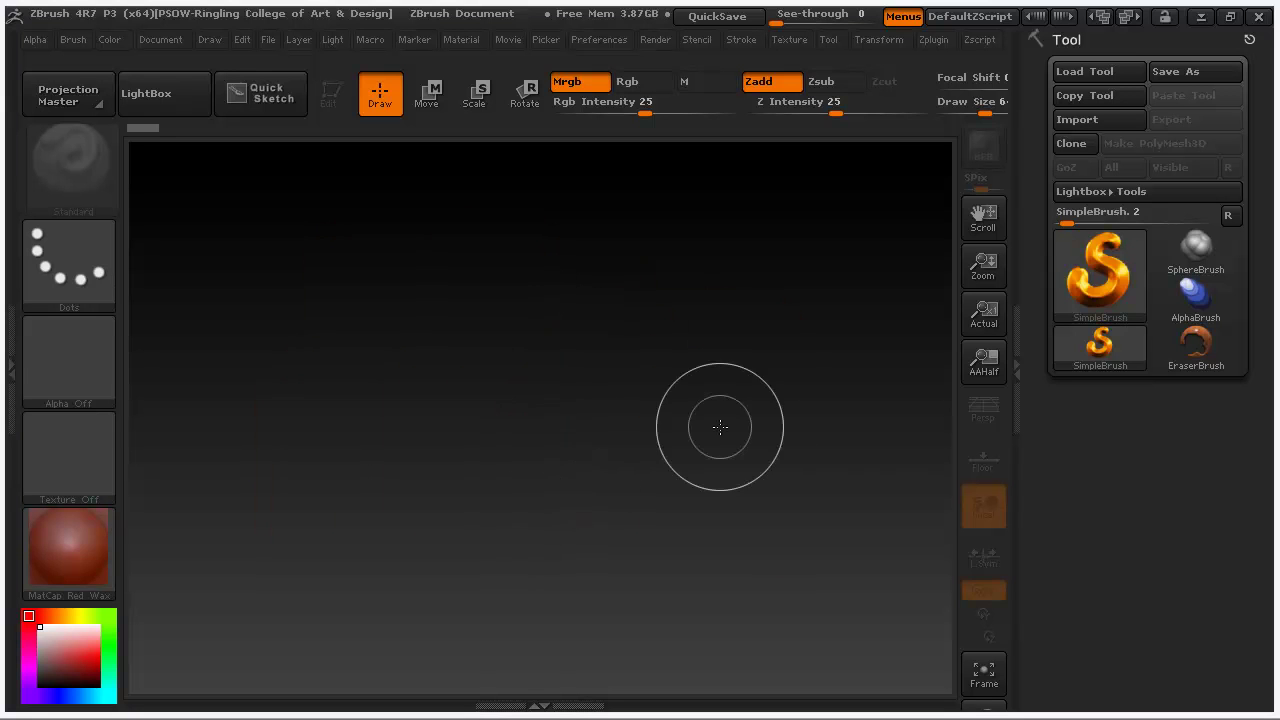
left_click(1067, 283)
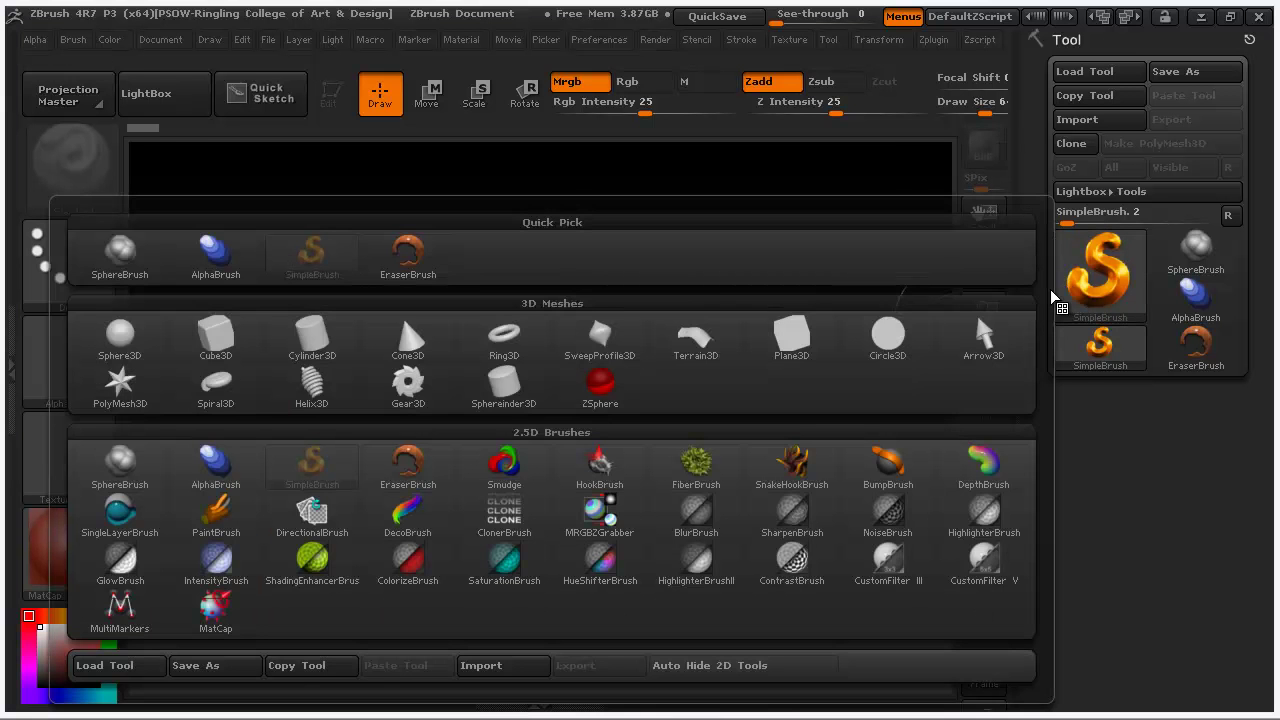
left_click(797, 359)
left_click_drag(502, 438, 804, 430)
key("t")
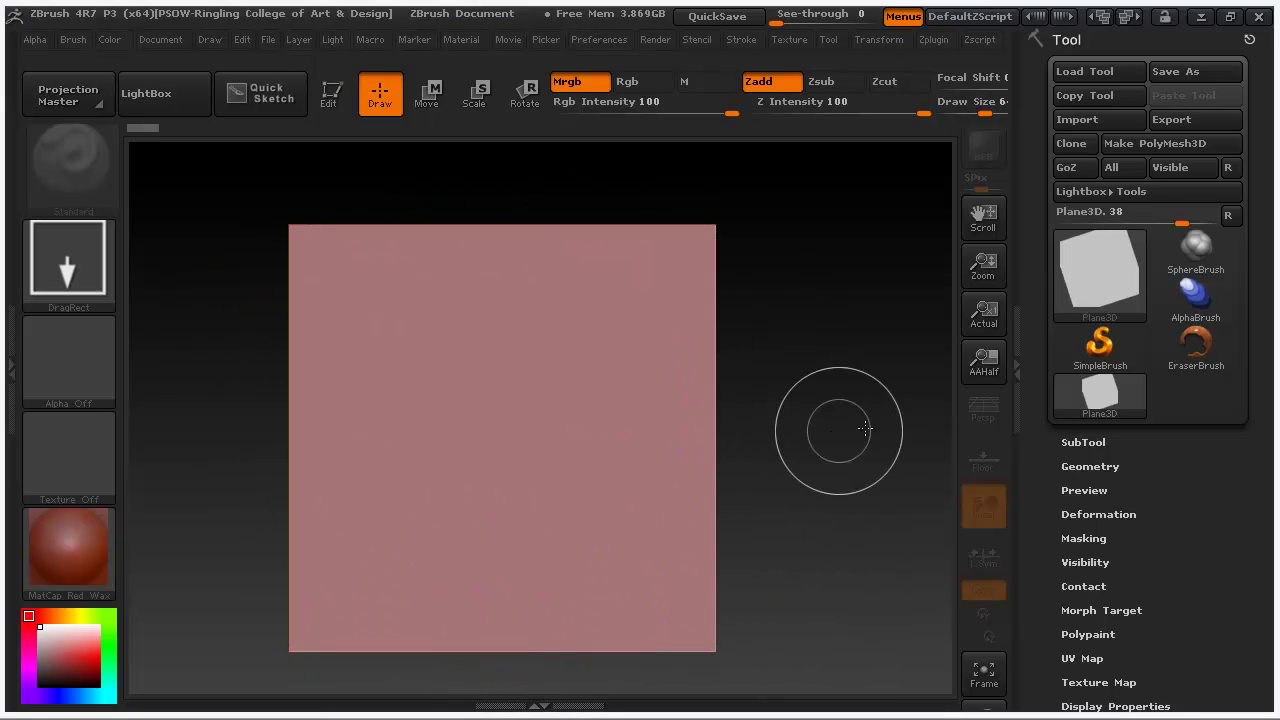
- Convert the plane to a PolyMesh3D and draw it on the canvas in Edit mode
left_click(1142, 143)
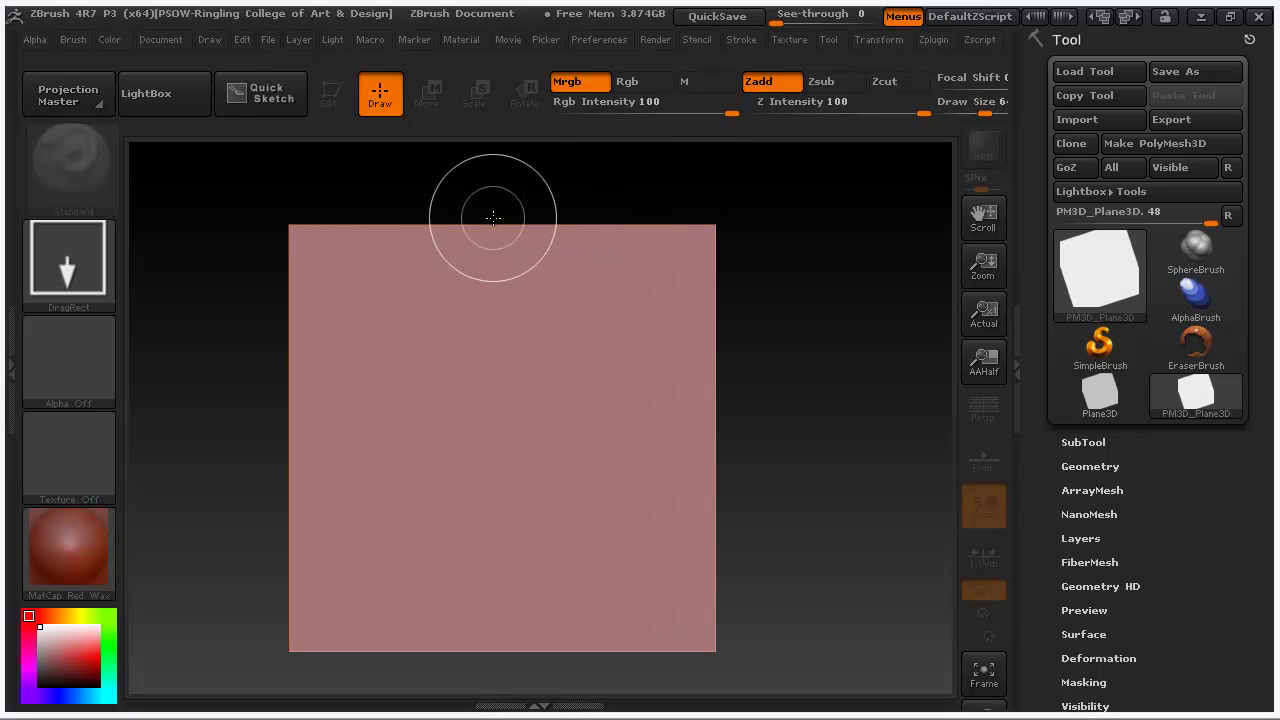
mouse_move(795, 380)
left_mouse_down()
mouse_move(711, 278)
mouse_move(847, 218)
left_mouse_up()
mouse_move(502, 409)
left_mouse_down()
mouse_move(730, 280)
mouse_move(803, 183)
left_mouse_up()
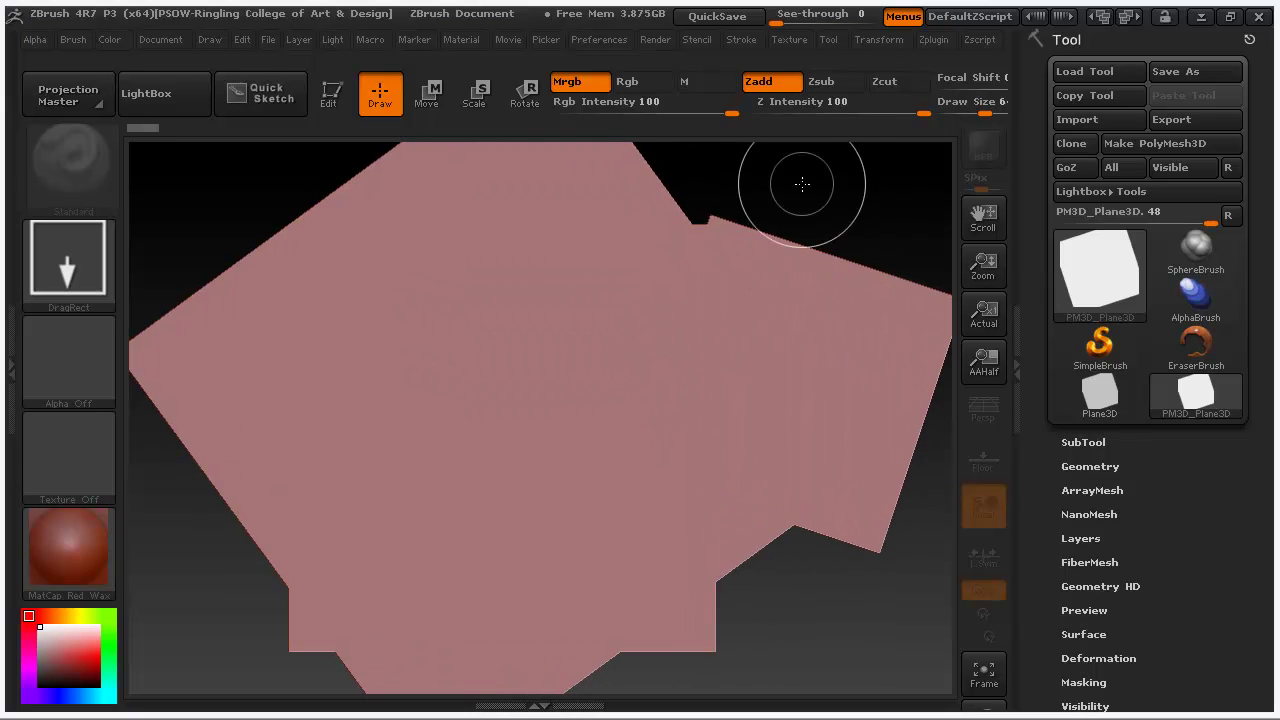
key("t")
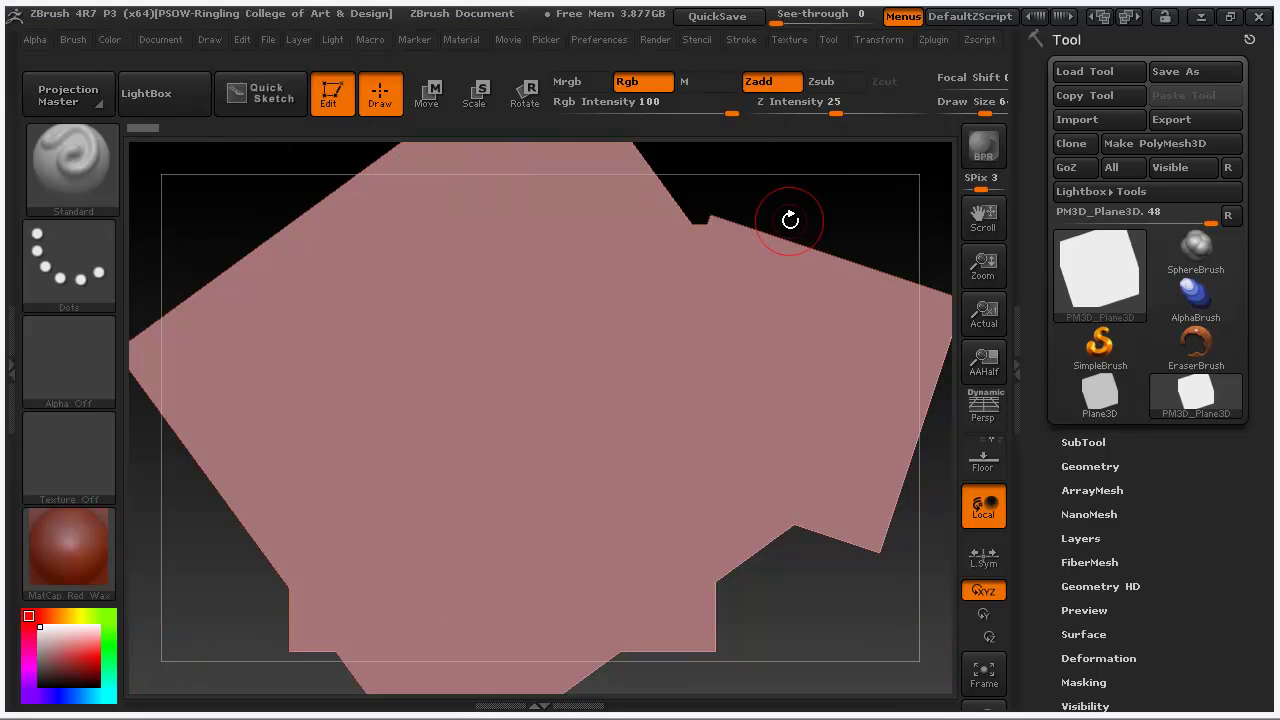
left_click(755, 316, "ctrl+shift")
left_click(755, 316, "ctrl+shift")
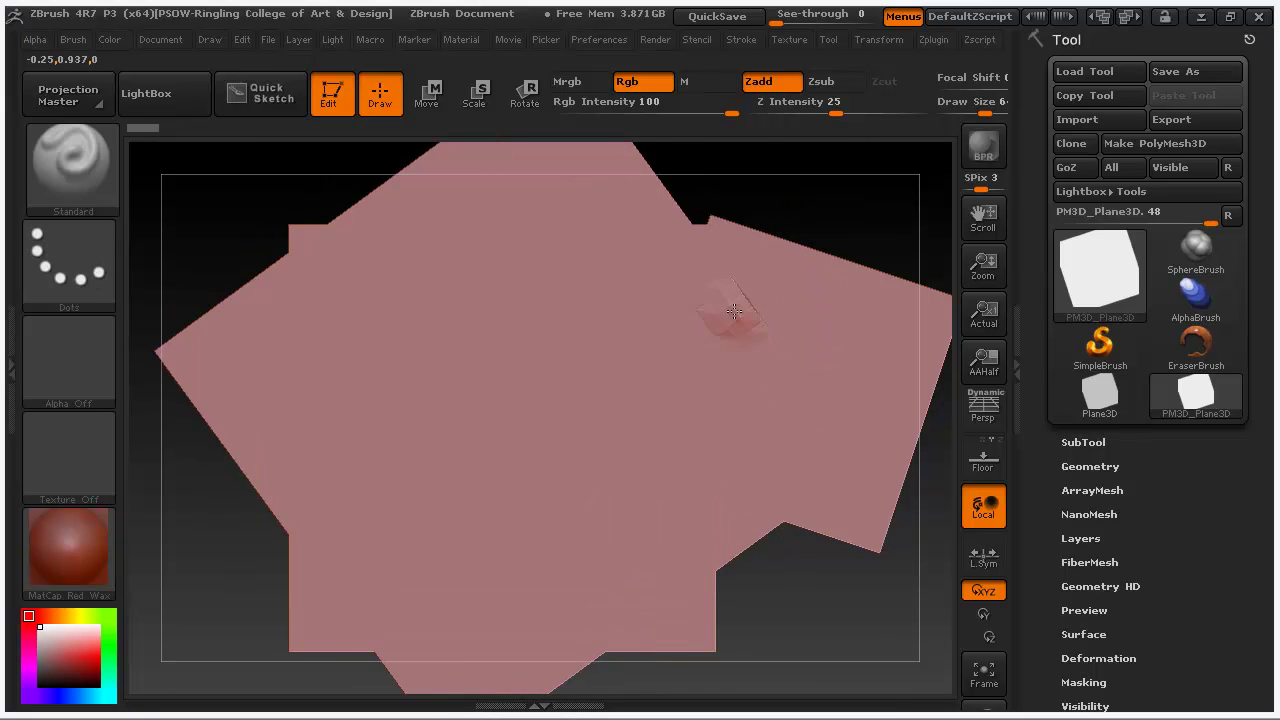
left_click_drag(738, 314, 556, 314)
mouse_move(776, 192)
left_mouse_down()
mouse_move(672, 194)
mouse_move(831, 197)
mouse_move(849, 237)
mouse_move(838, 242)
left_mouse_up()
key("ctrl+z")
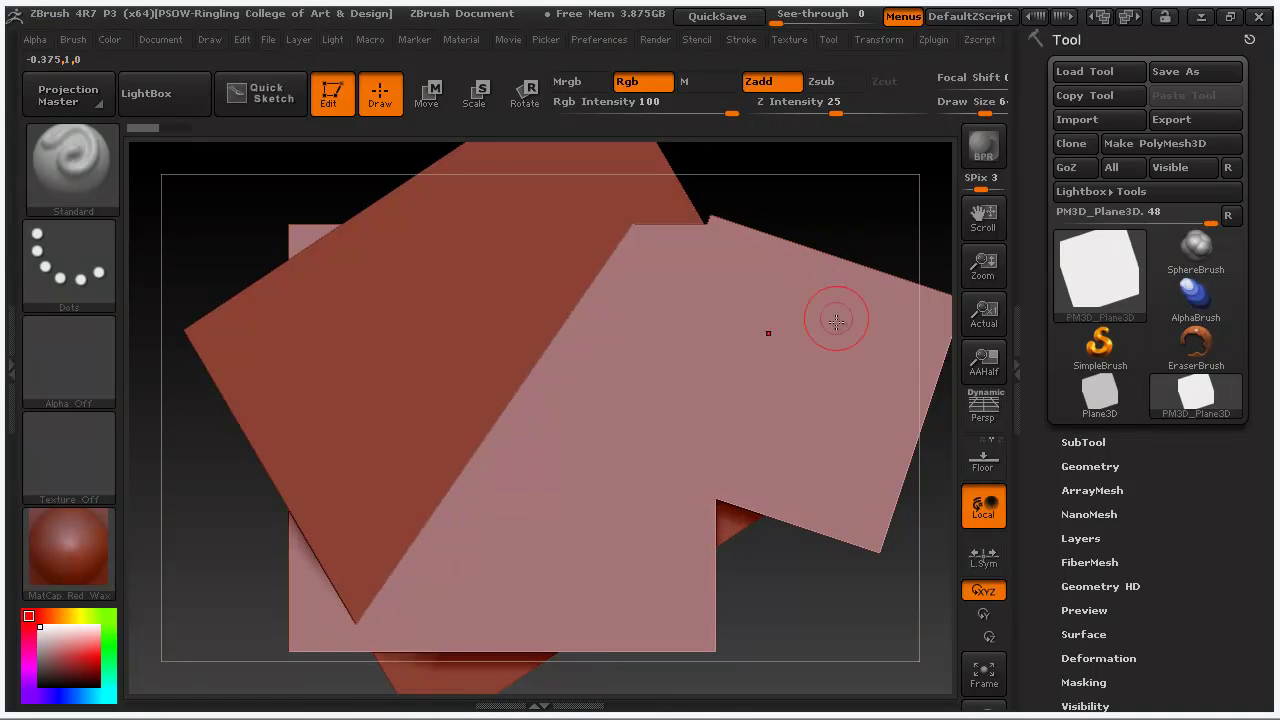
- Clear the leftover plane copies from the canvas and frame the editable plane facing the front
key("ctrl")
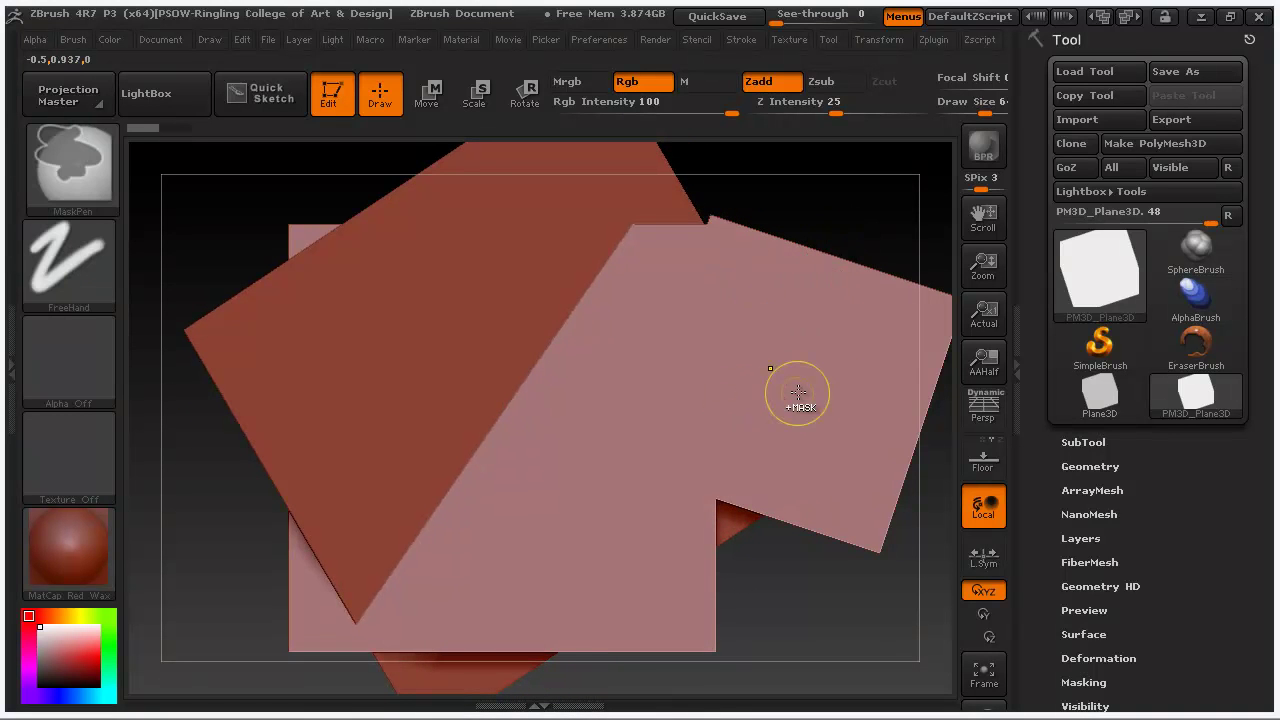
key("ctrl+z")
left_click_drag(851, 269, 875, 326)
key("f")
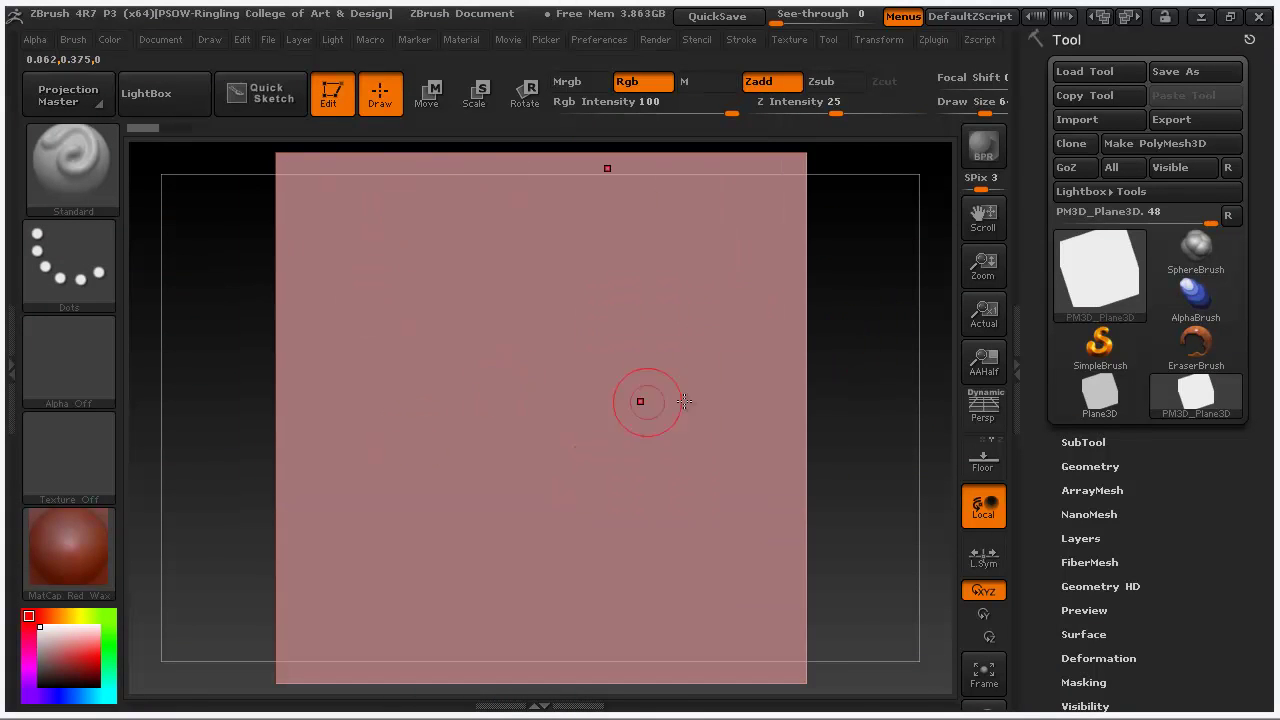
- Turn off the document's proportional constraint and resize it to 1024 by 1024 pixels
mouse_move(897, 365)
right_mouse_down("ctrl")
mouse_move(886, 303)
mouse_move(887, 317)
right_mouse_up("ctrl")
left_click_drag(980, 263, 848, 300)
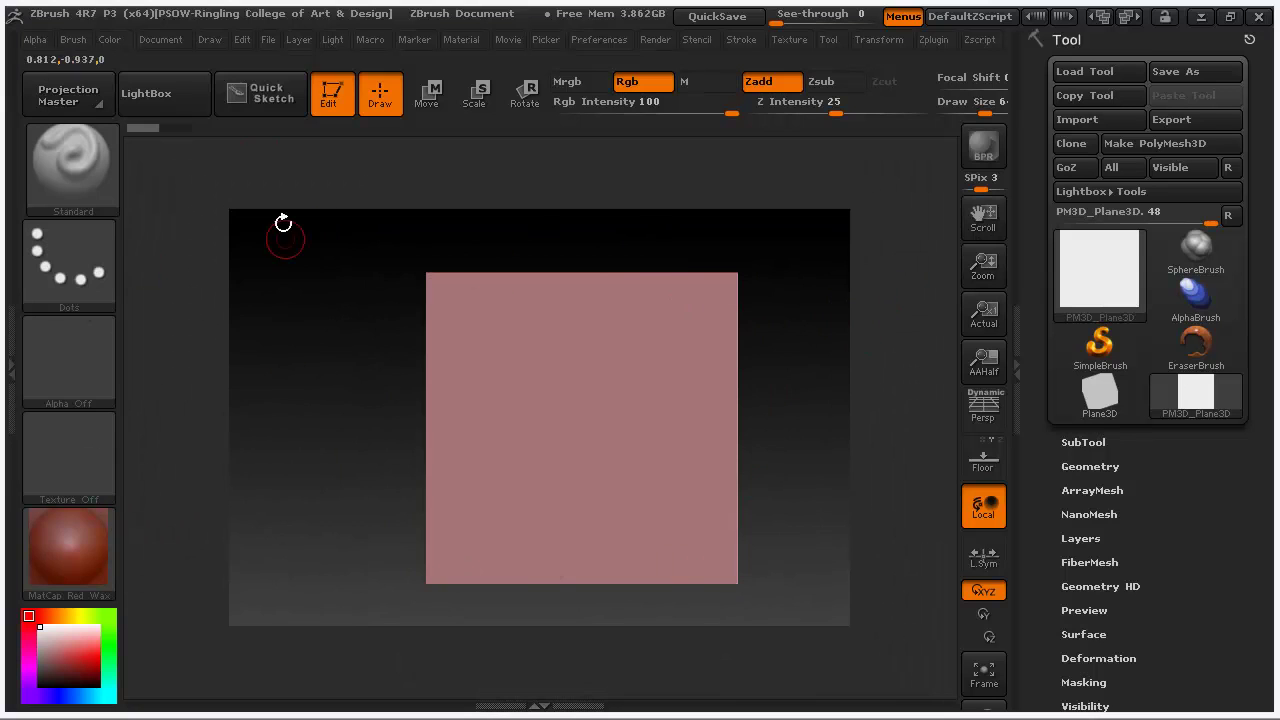
left_click(158, 38)
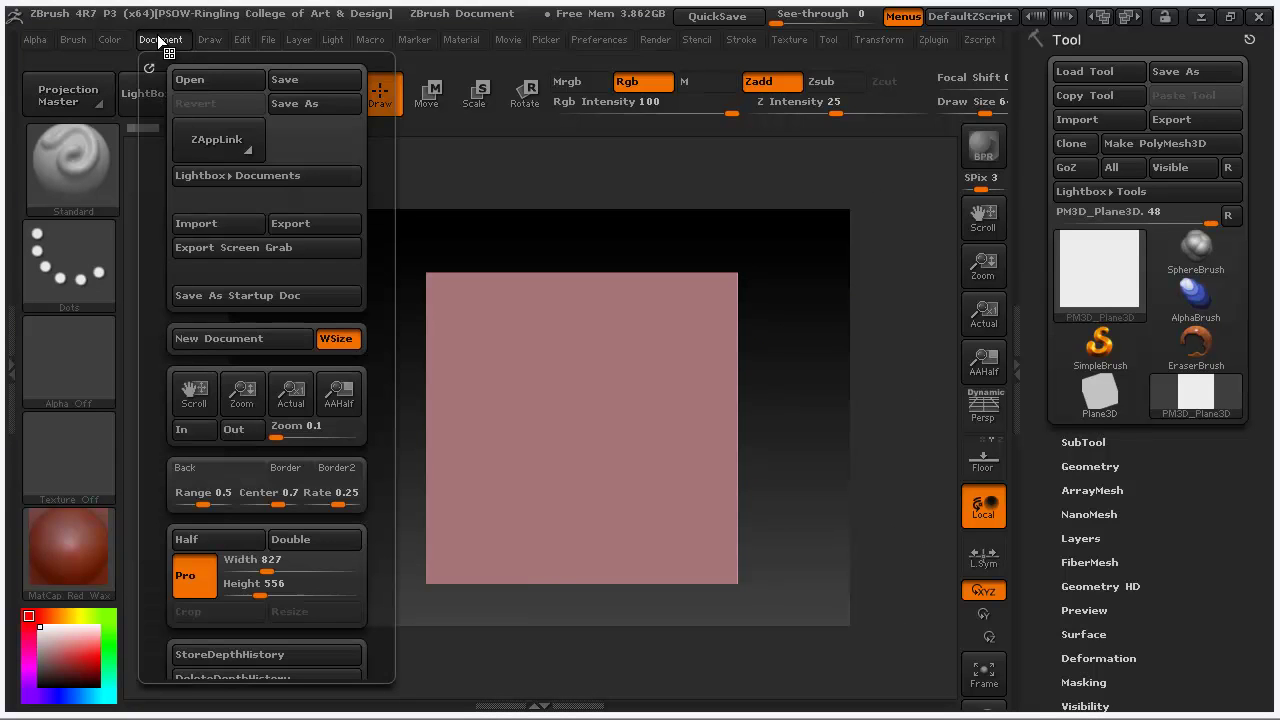
left_click(209, 574)
left_click(237, 562)
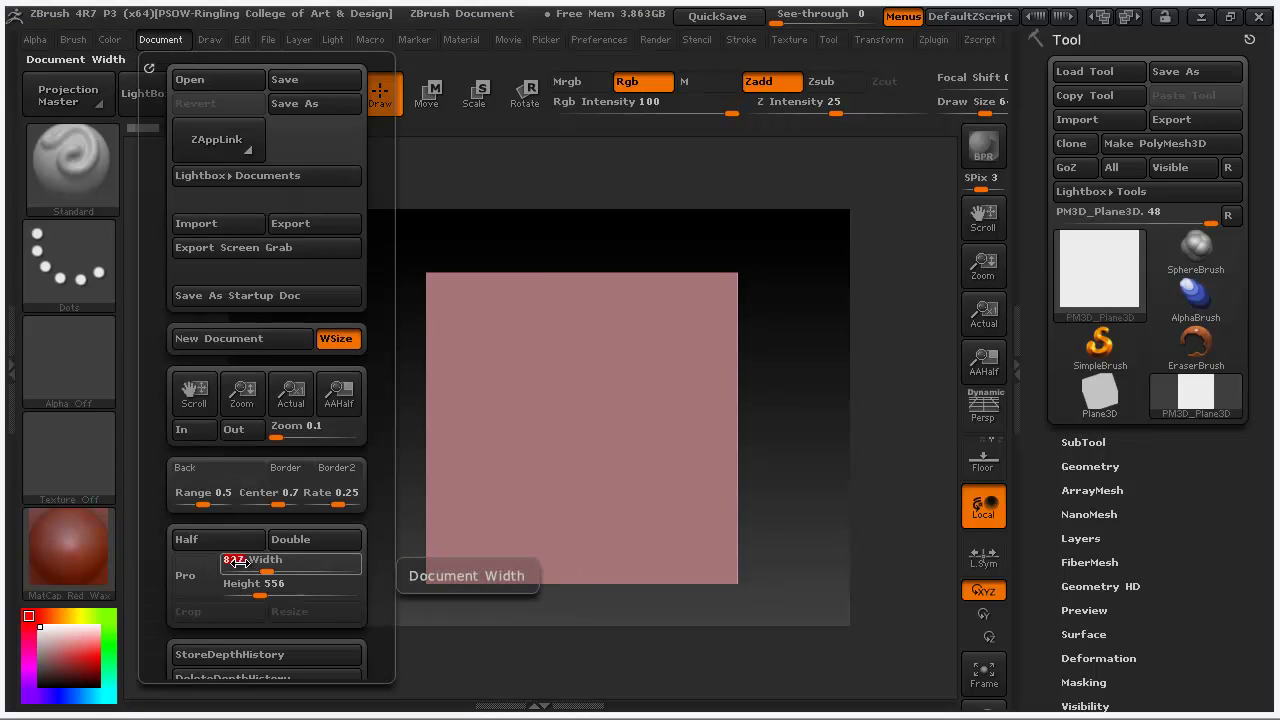
type("1024")
key("Tab")
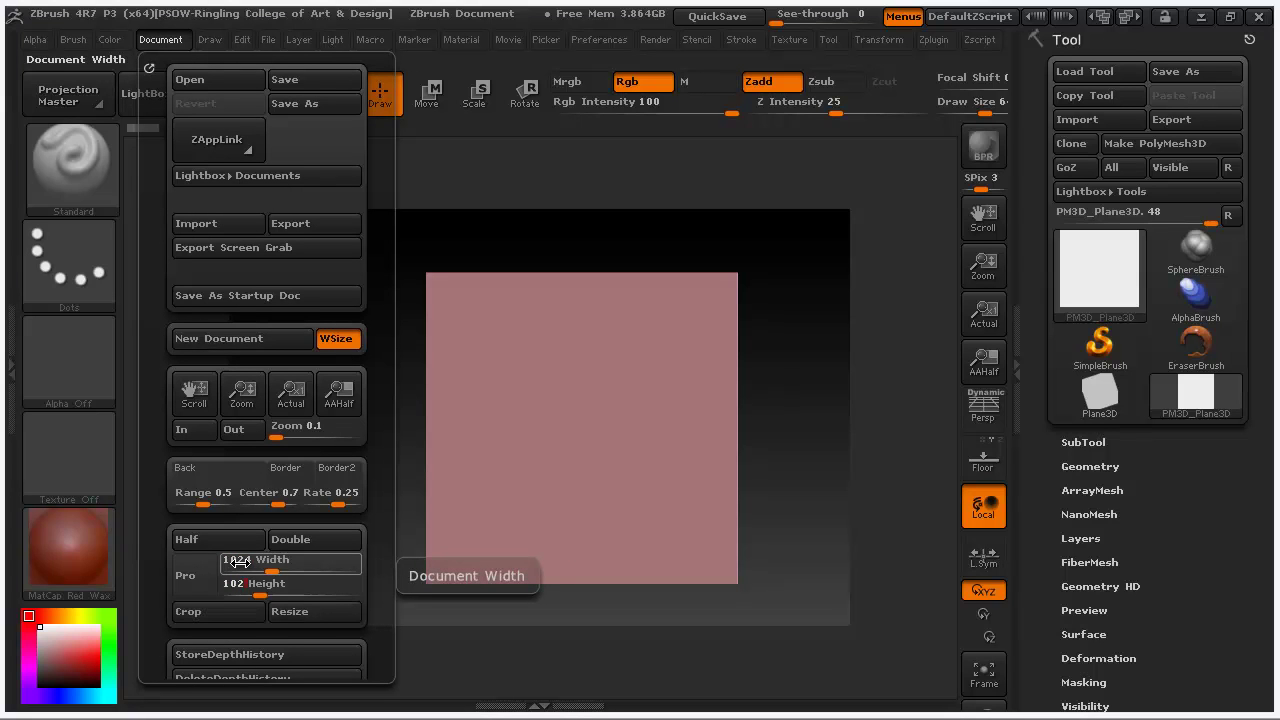
left_click(311, 611)
left_click(808, 526)
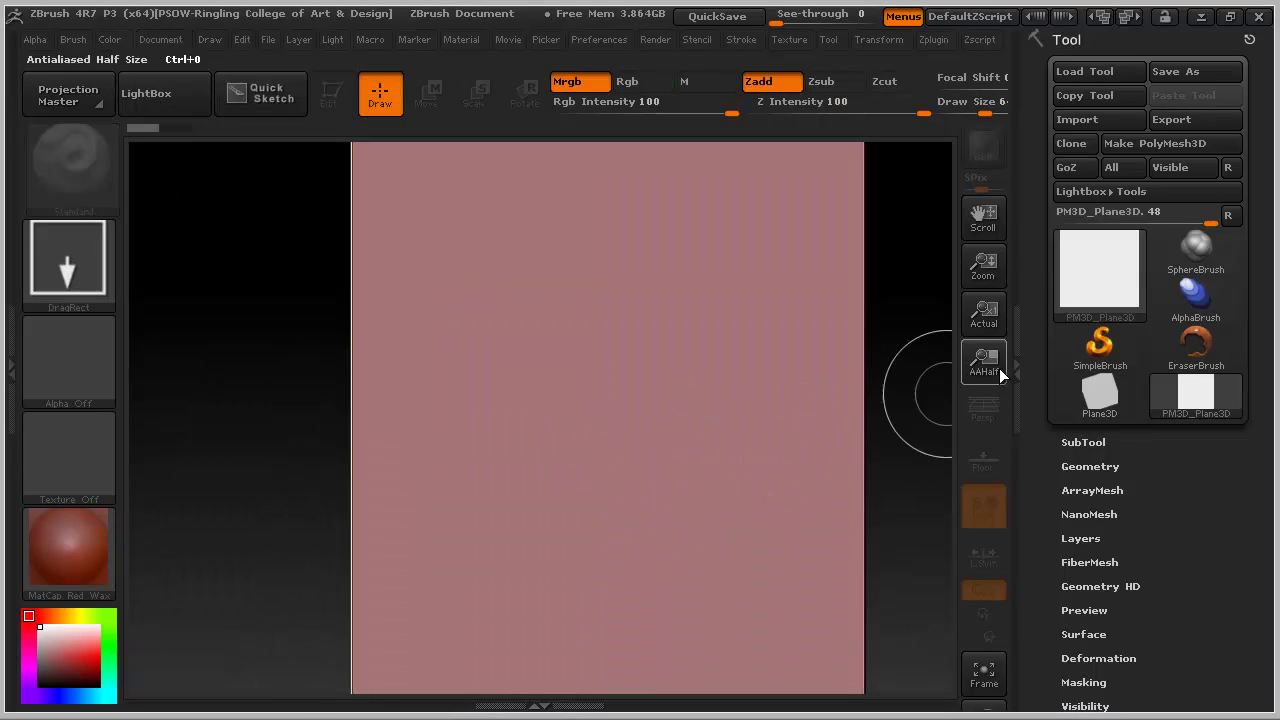
- Redraw the polymesh plane on a cleared square canvas and frame it in Edit mode
left_click_drag(1003, 258, 757, 277)
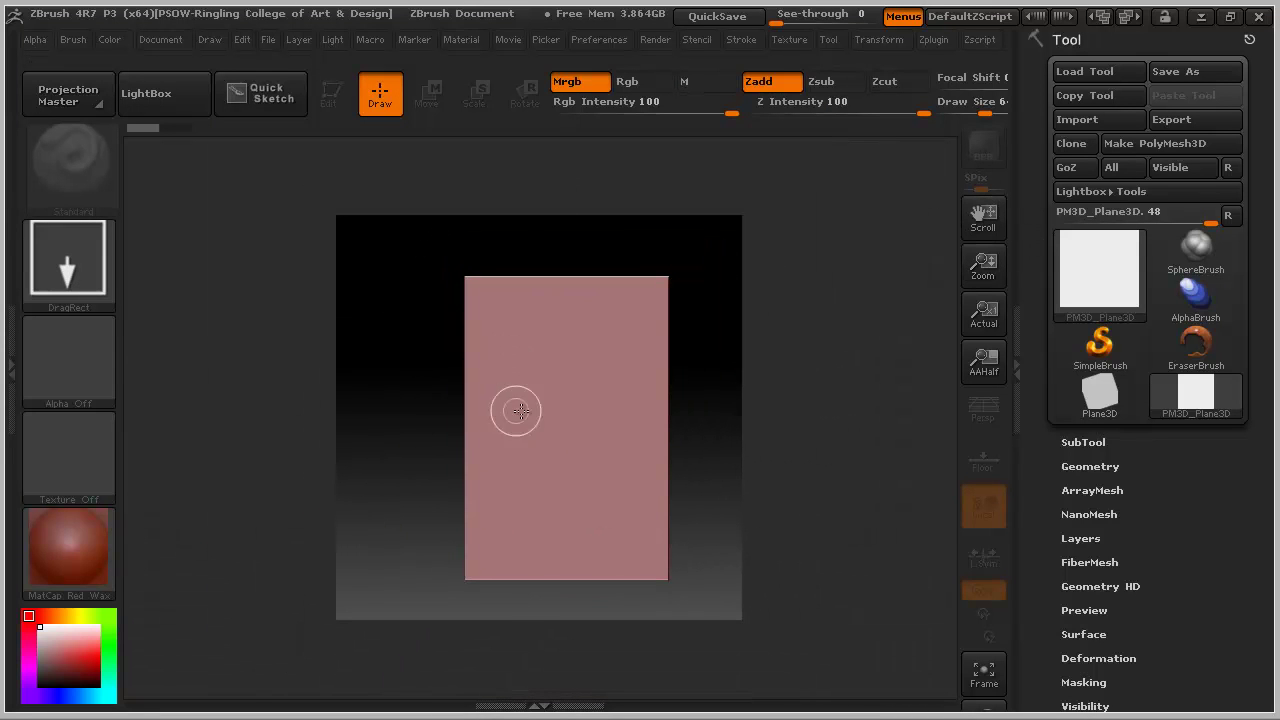
left_click_drag(491, 441, 674, 440)
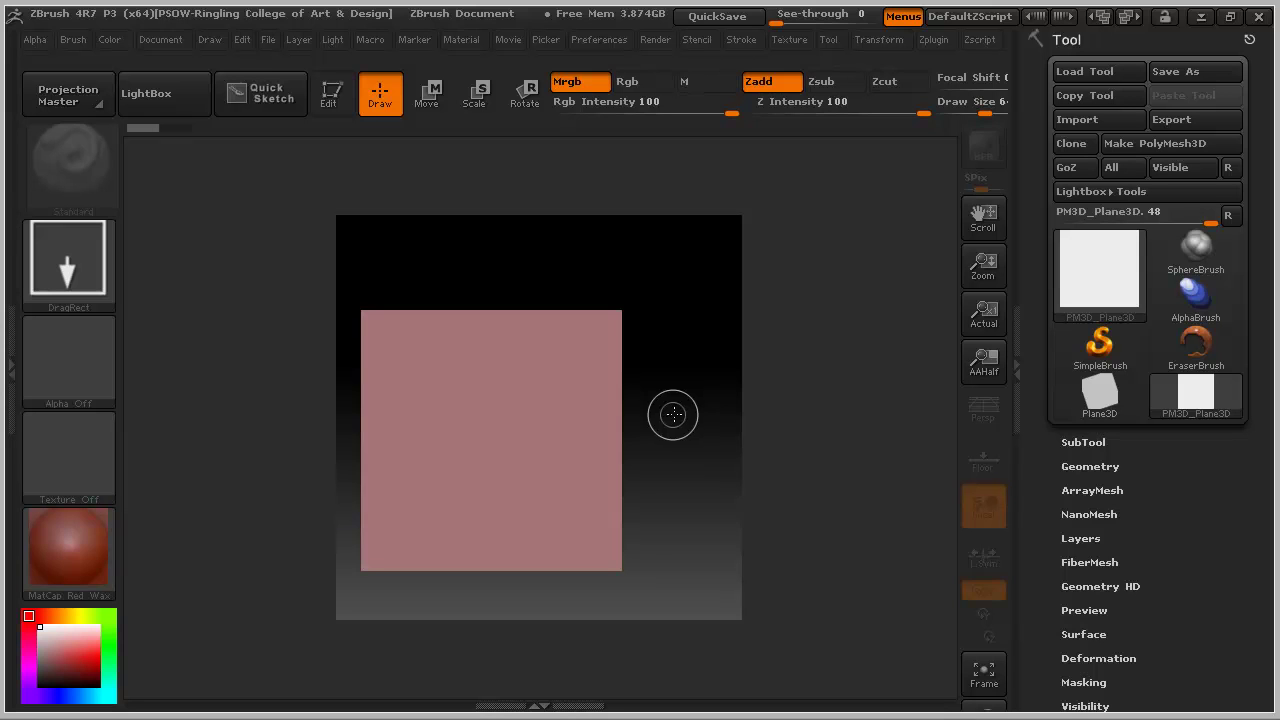
key("ctrl+n")
left_click_drag(563, 429, 768, 392)
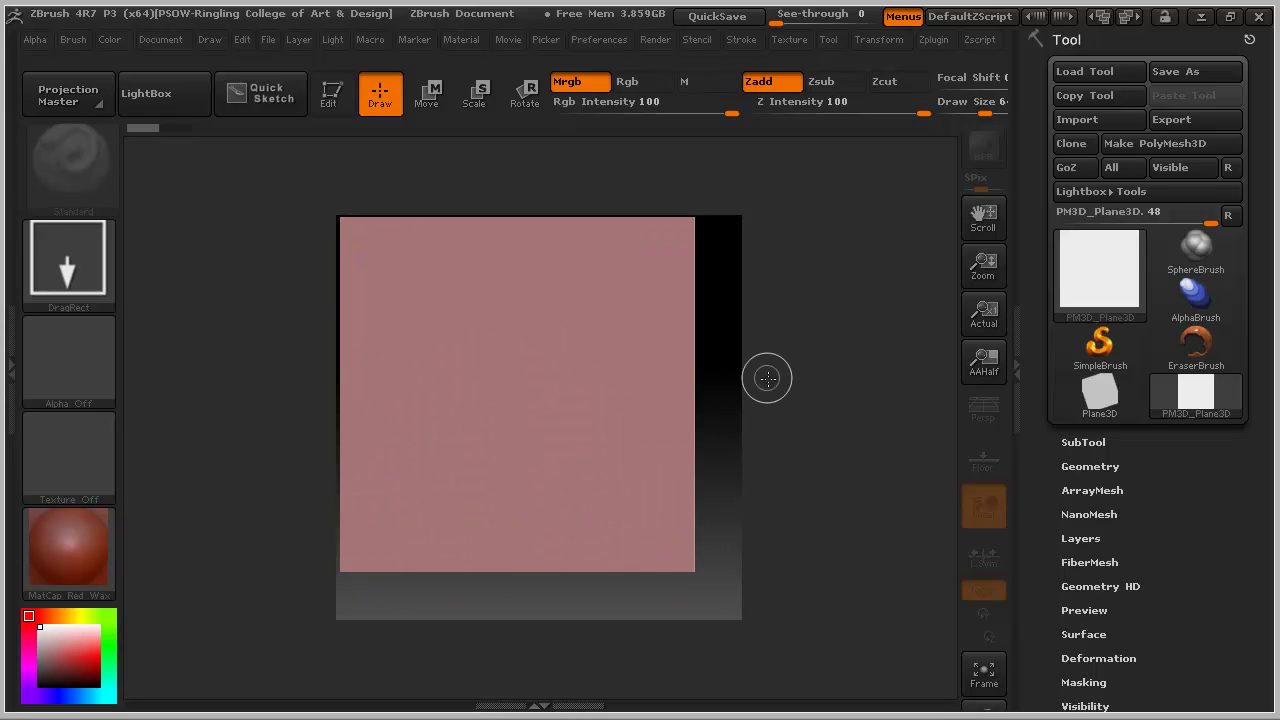
key("t")
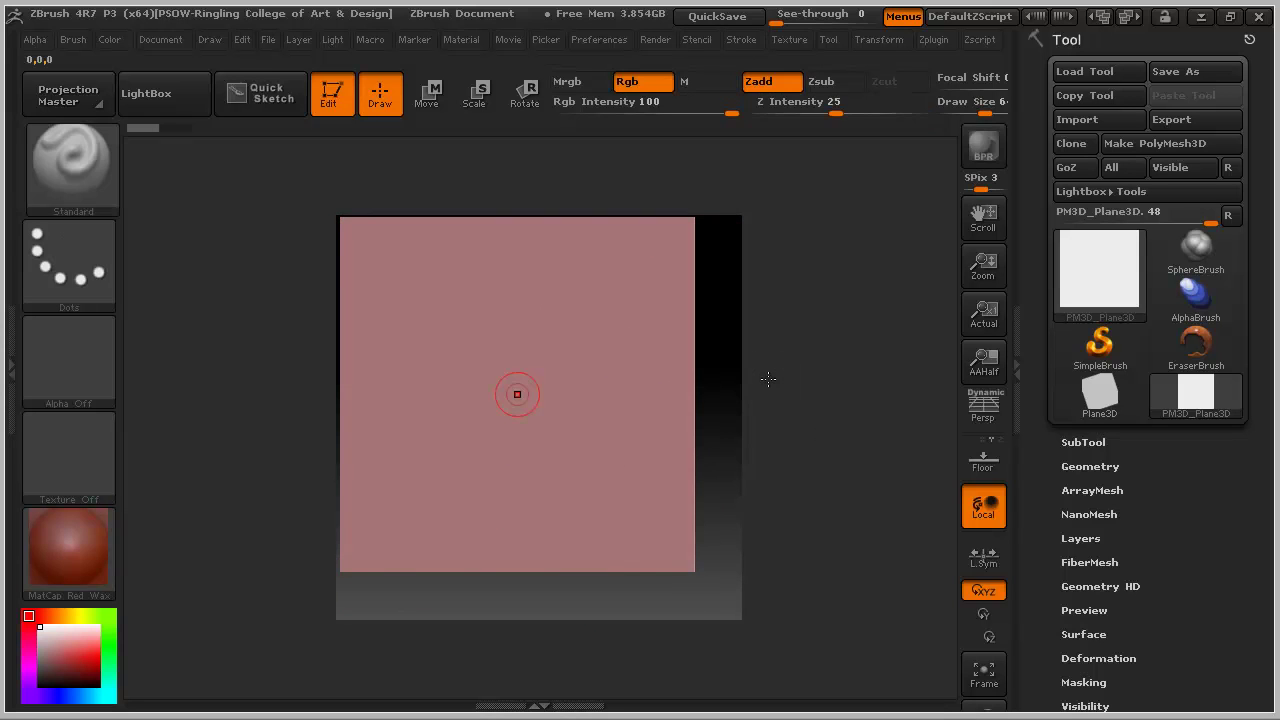
key("f")
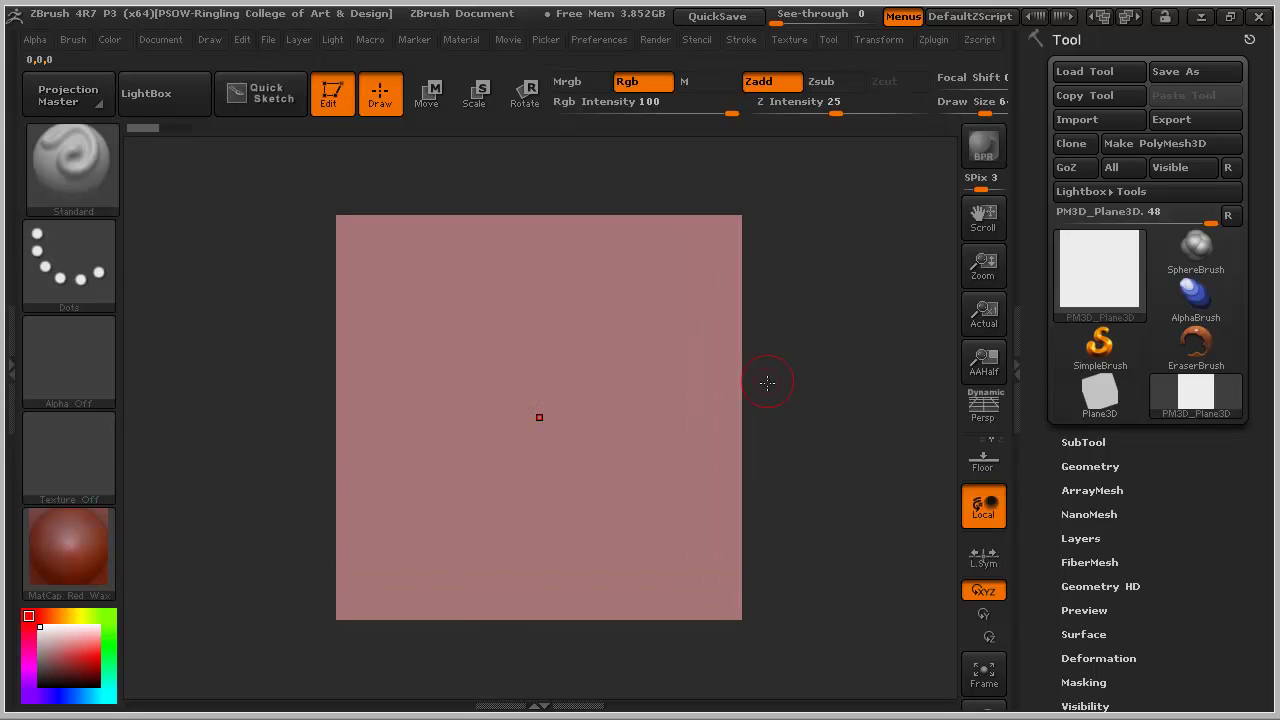
mouse_move(793, 447)
right_mouse_down("ctrl+shift")
mouse_move(735, 324)
mouse_move(805, 476)
mouse_move(728, 322)
right_mouse_up("ctrl+shift")
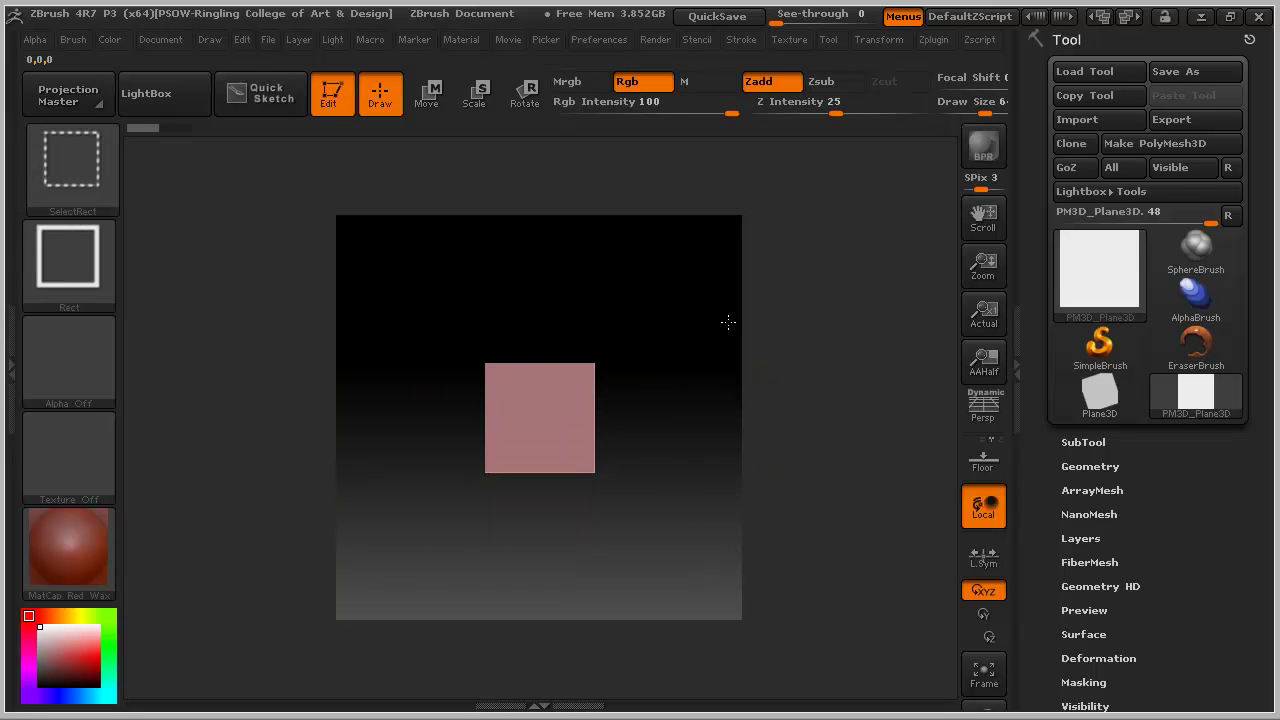
key("f")
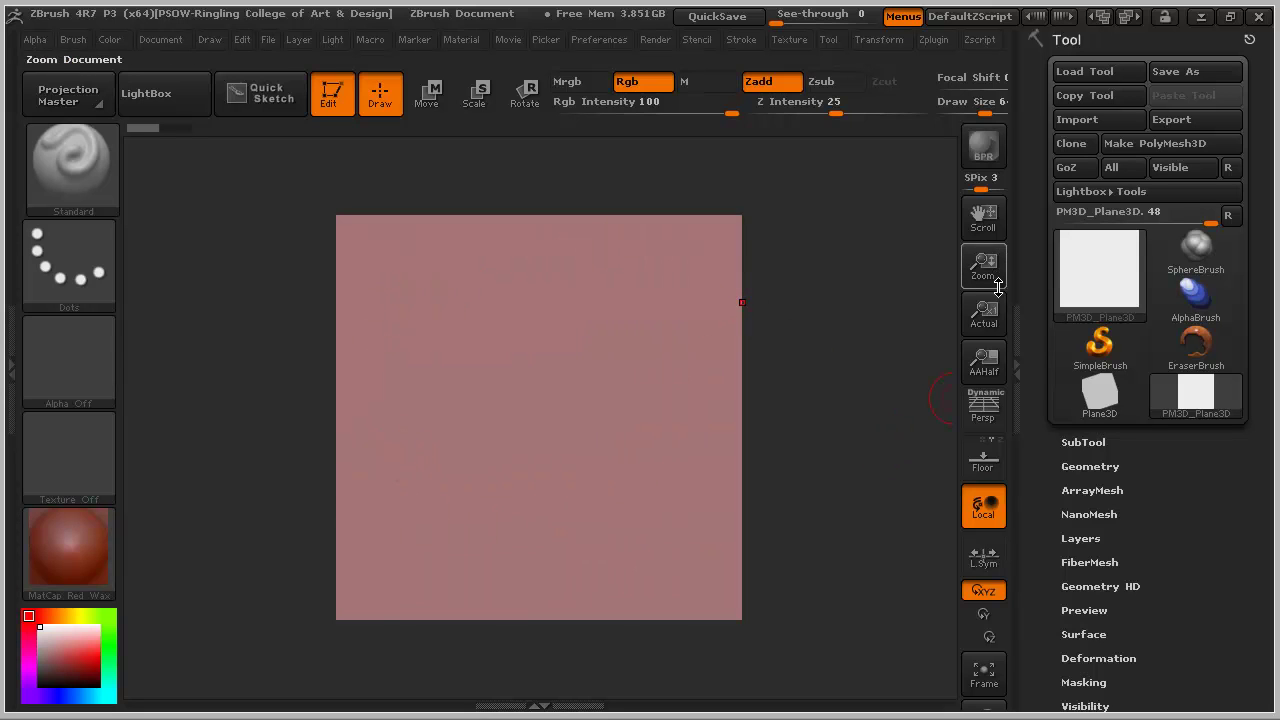
left_click_drag(986, 265, 1015, 356)
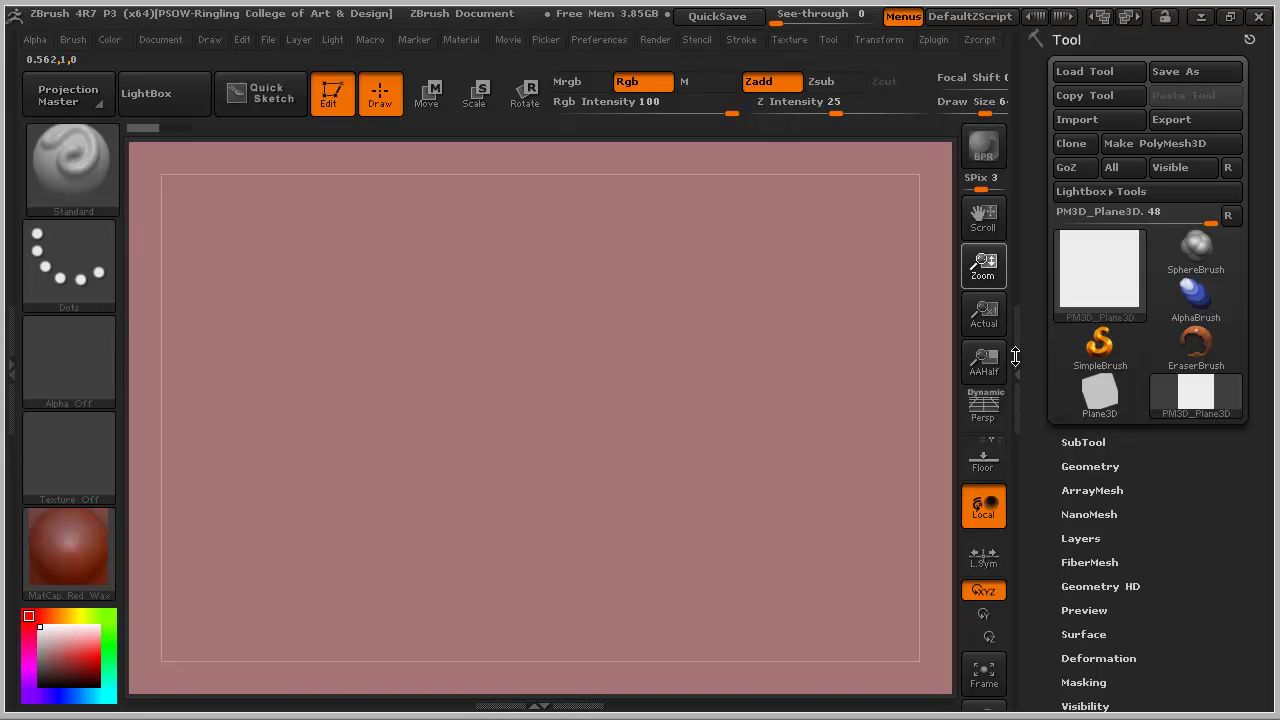
left_click_drag(1020, 378, 993, 266)
- Duplicate the plane subtool four times
mouse_move(660, 419)
right_mouse_down("ctrl+shift")
mouse_move(642, 363)
mouse_move(640, 374)
right_mouse_up("ctrl+shift")
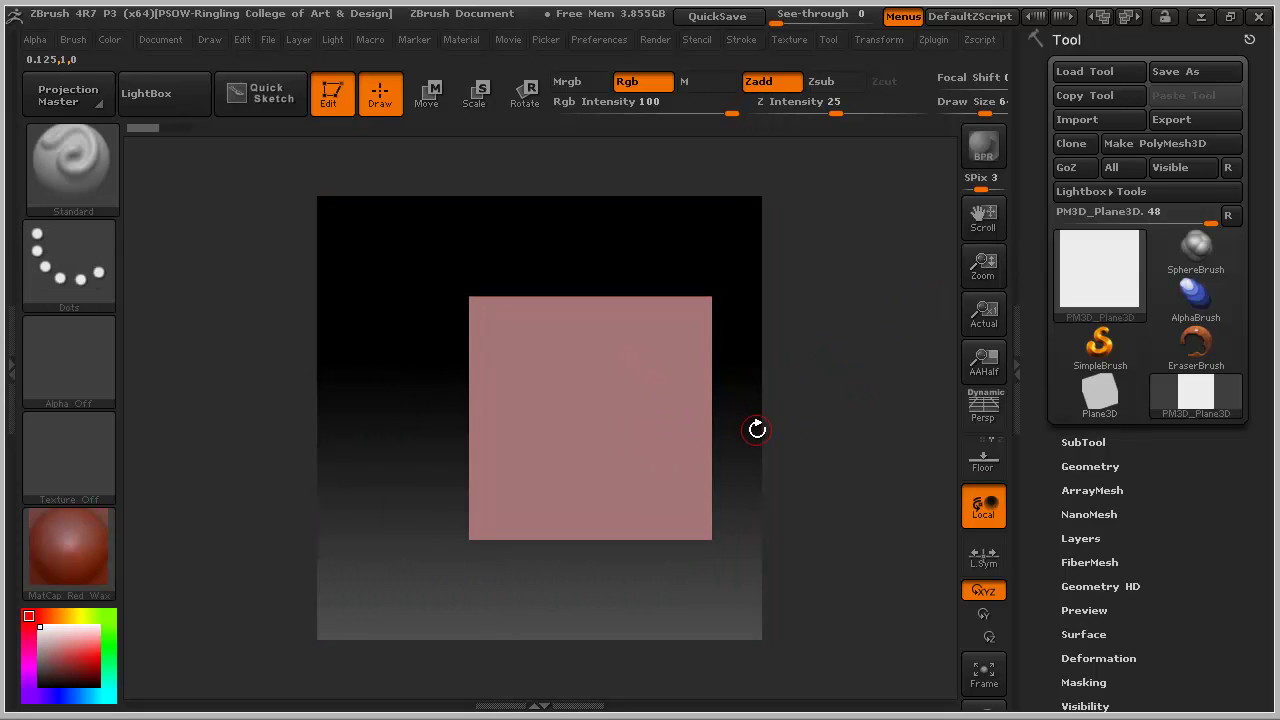
left_click(1107, 443)
left_click_drag(1255, 305, 1259, 460)
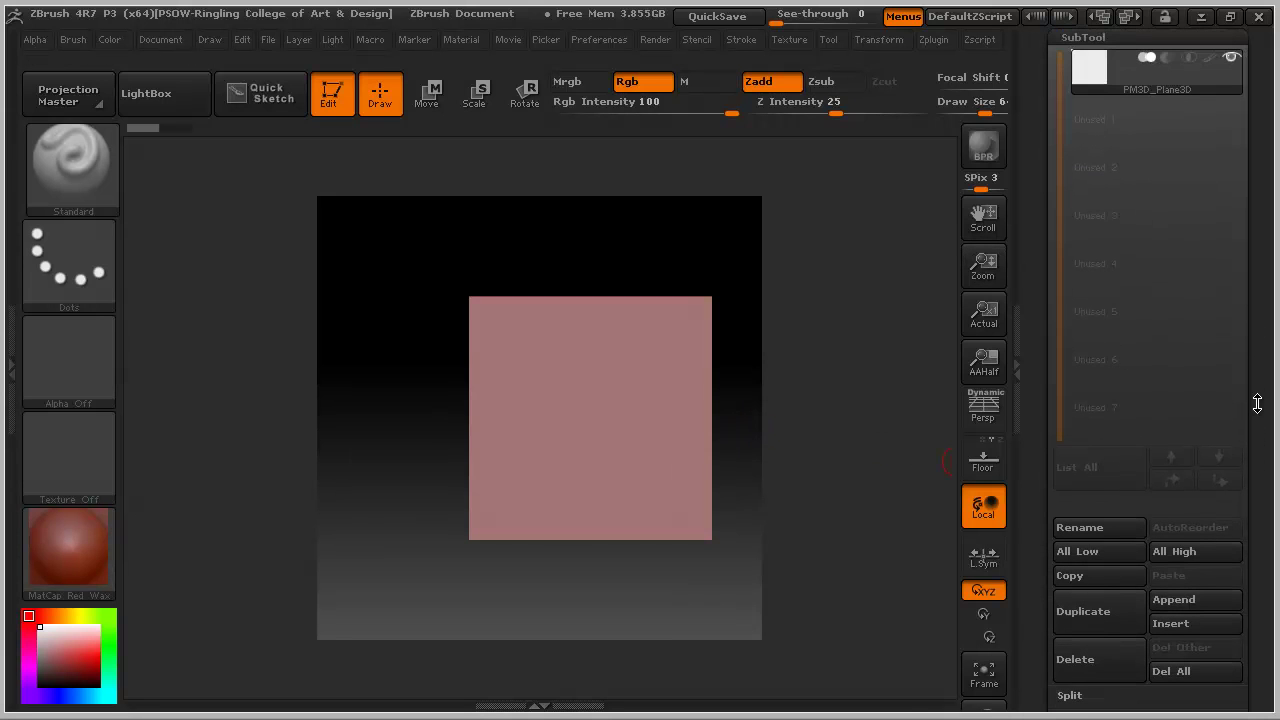
left_click(1104, 600)
left_click(1104, 600)
left_click(1104, 600)
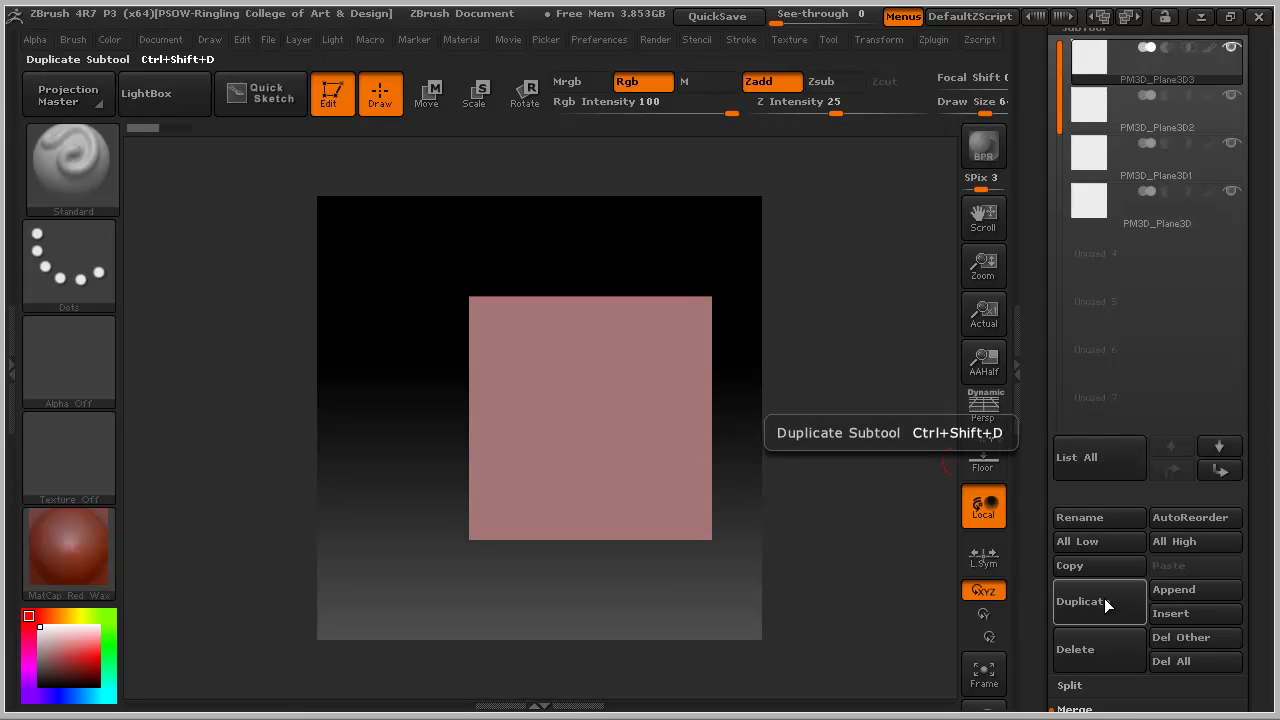
left_click(1104, 600)
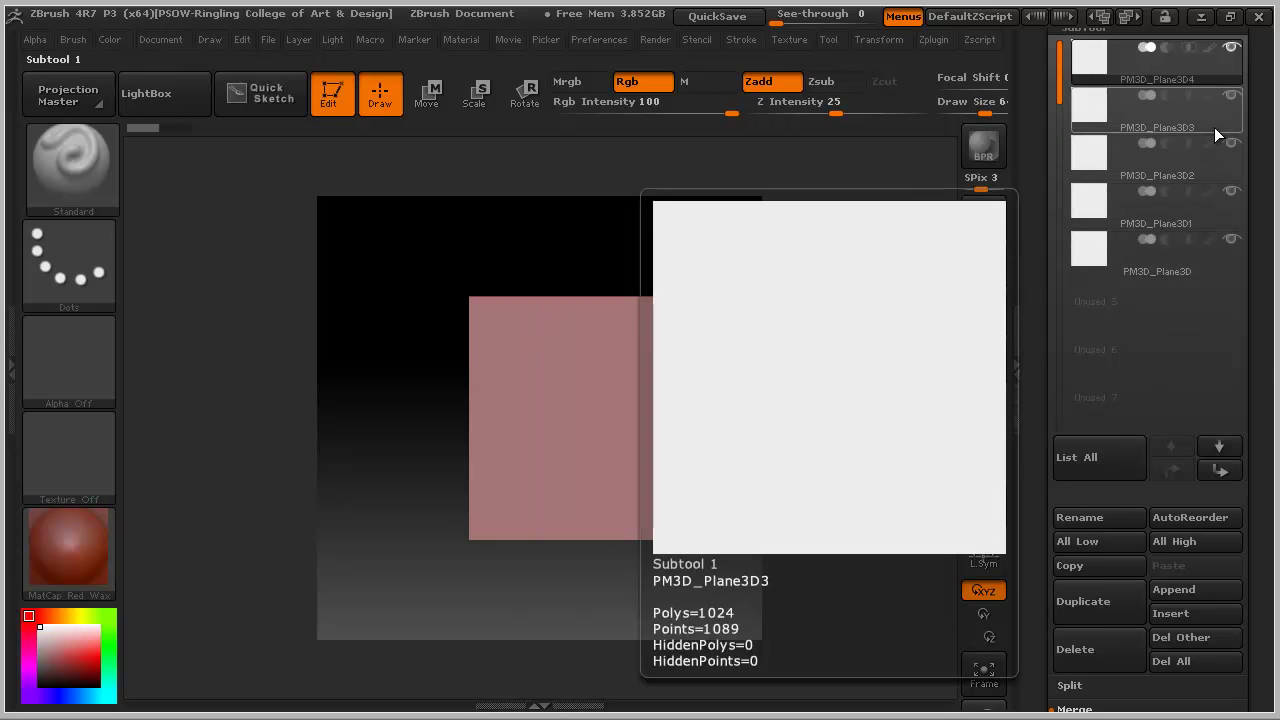
- Offset the second subtool in the list, PM3D_Plane3D3, by -100 along X twice
left_click(1214, 127)
left_click_drag(1266, 364, 1275, 162)
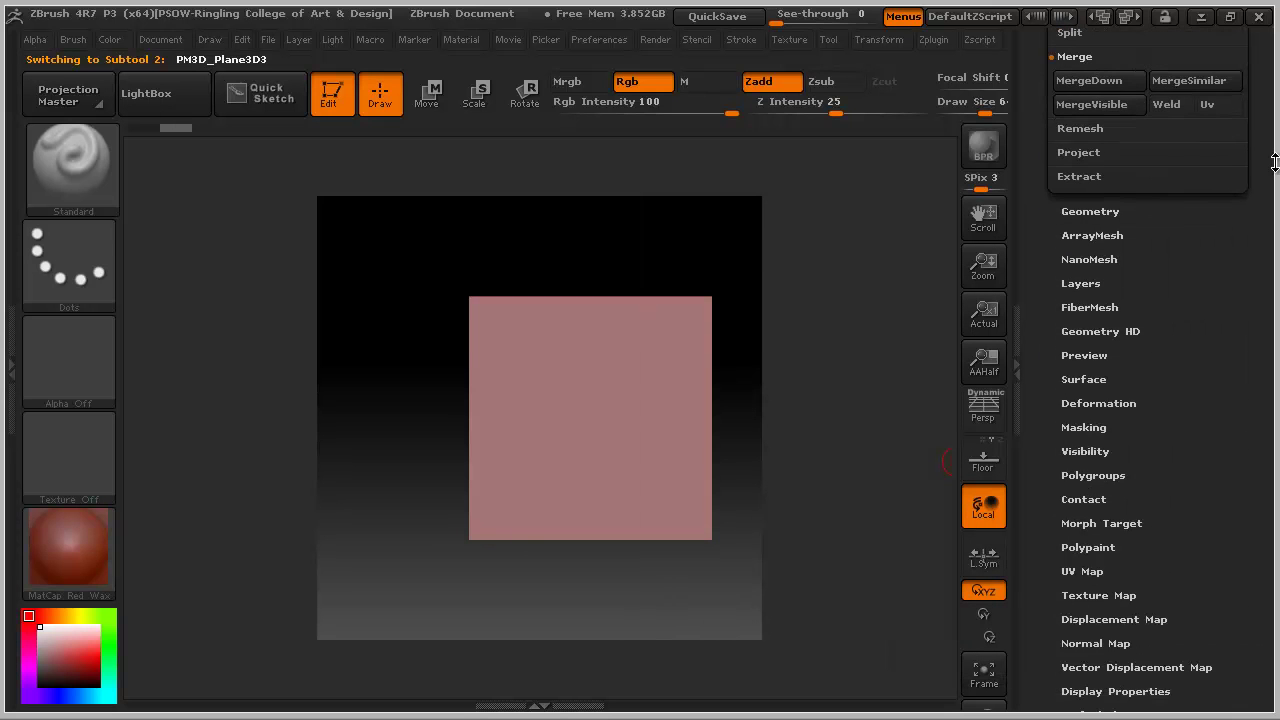
left_click(1127, 403)
left_click_drag(1148, 275, 1028, 290)
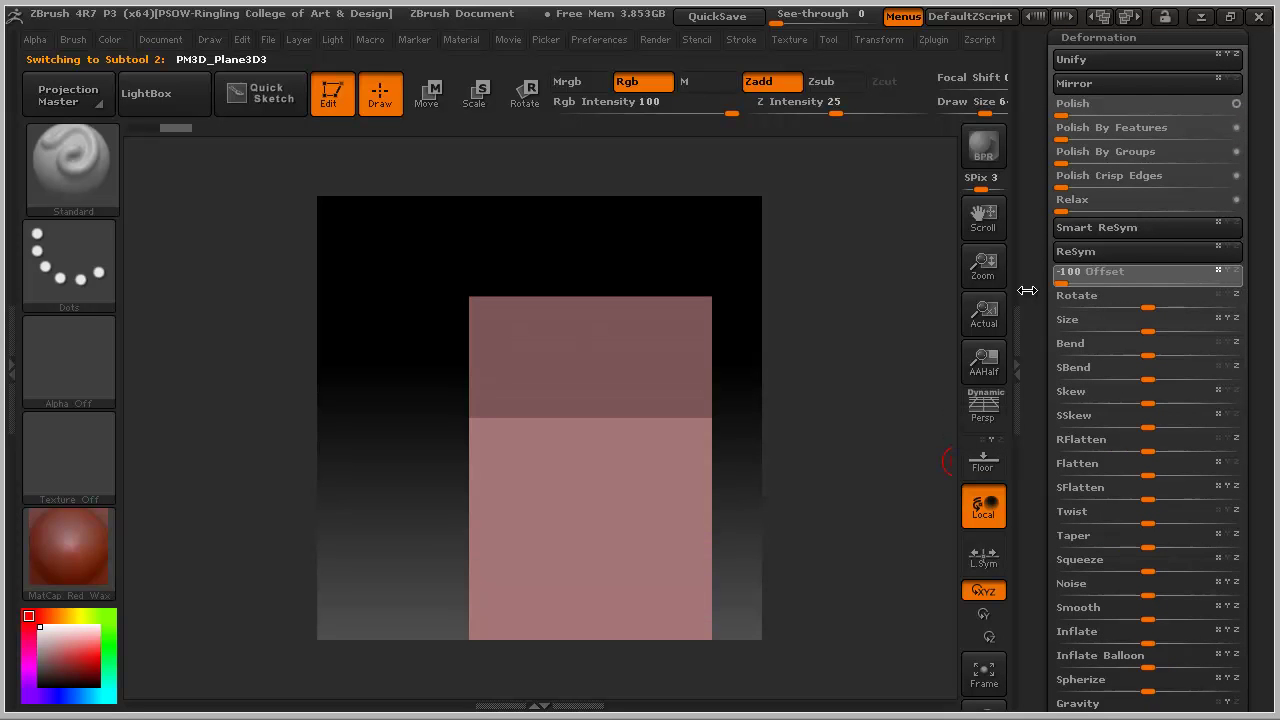
left_click_drag(1148, 284, 1037, 289)
- Offset the third subtool in the list, PM3D_Plane3D2, by 100 along X twice
left_click_drag(1261, 232, 1261, 400)
left_click(1083, 272)
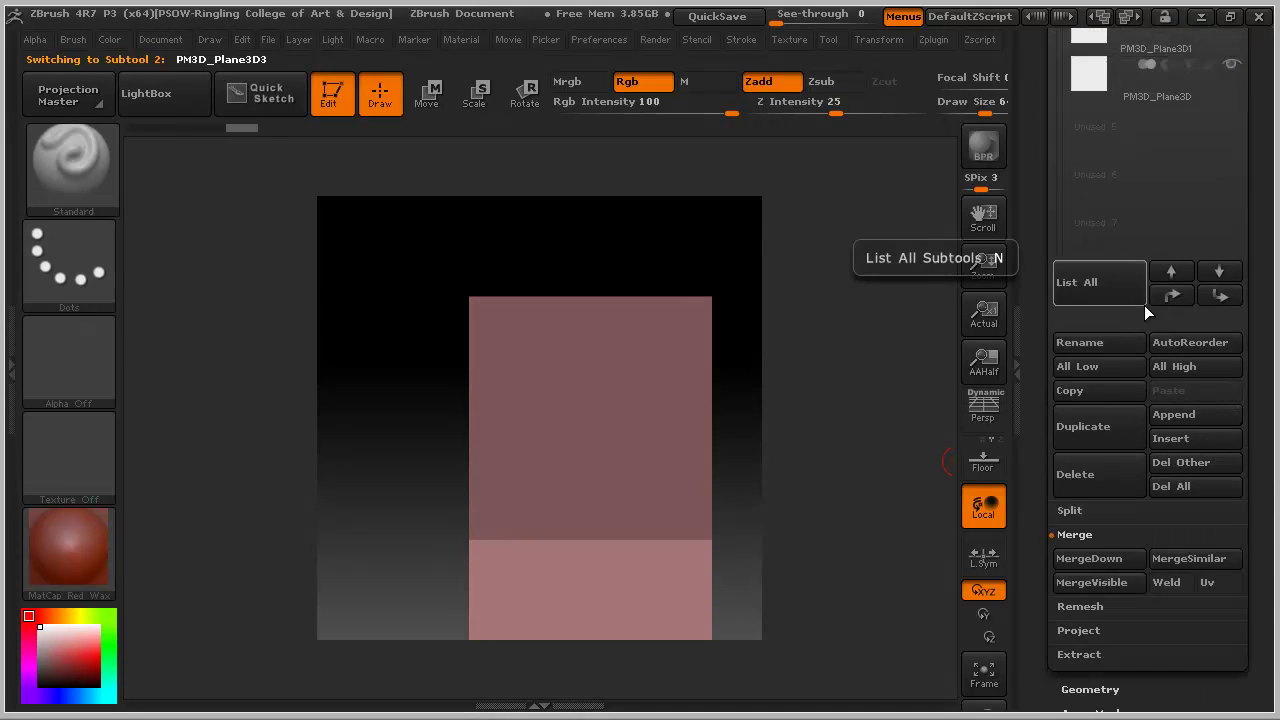
left_click_drag(1263, 163, 1248, 353)
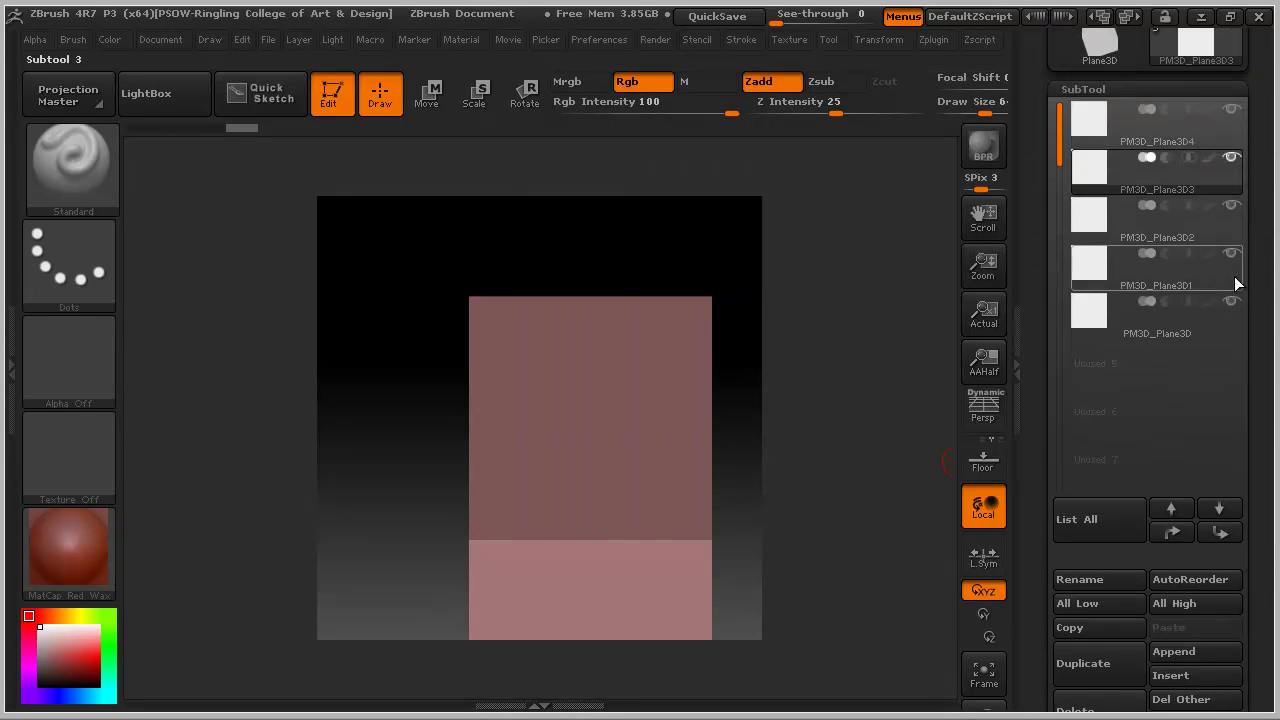
left_click(1129, 236)
left_click_drag(1266, 412, 1267, 244)
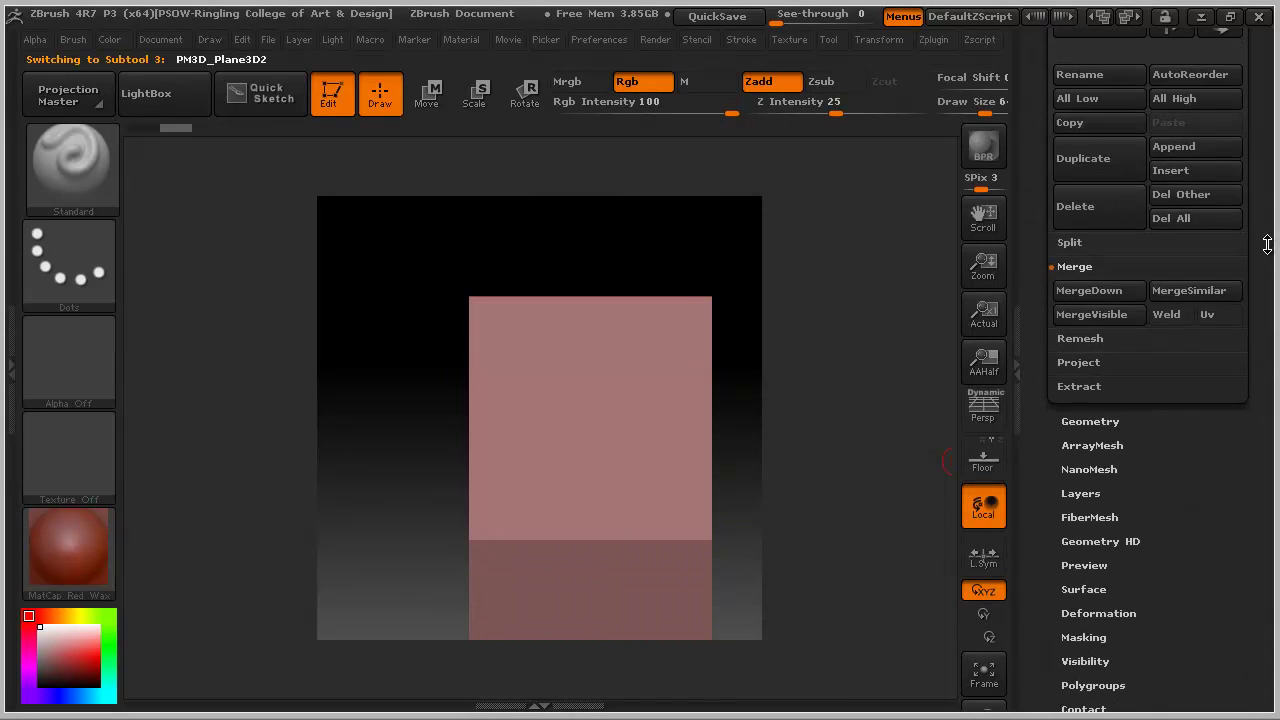
left_click(1104, 612)
left_click_drag(1148, 277, 1272, 275)
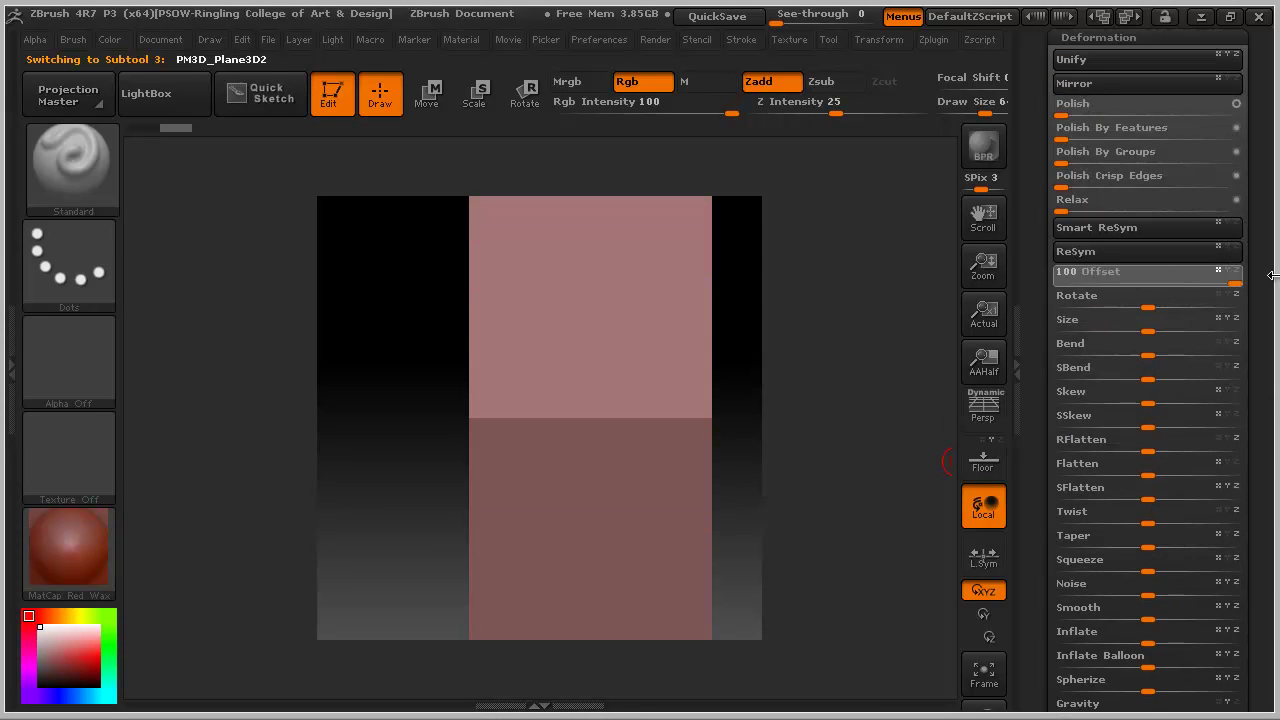
left_click_drag(1149, 283, 1271, 287)
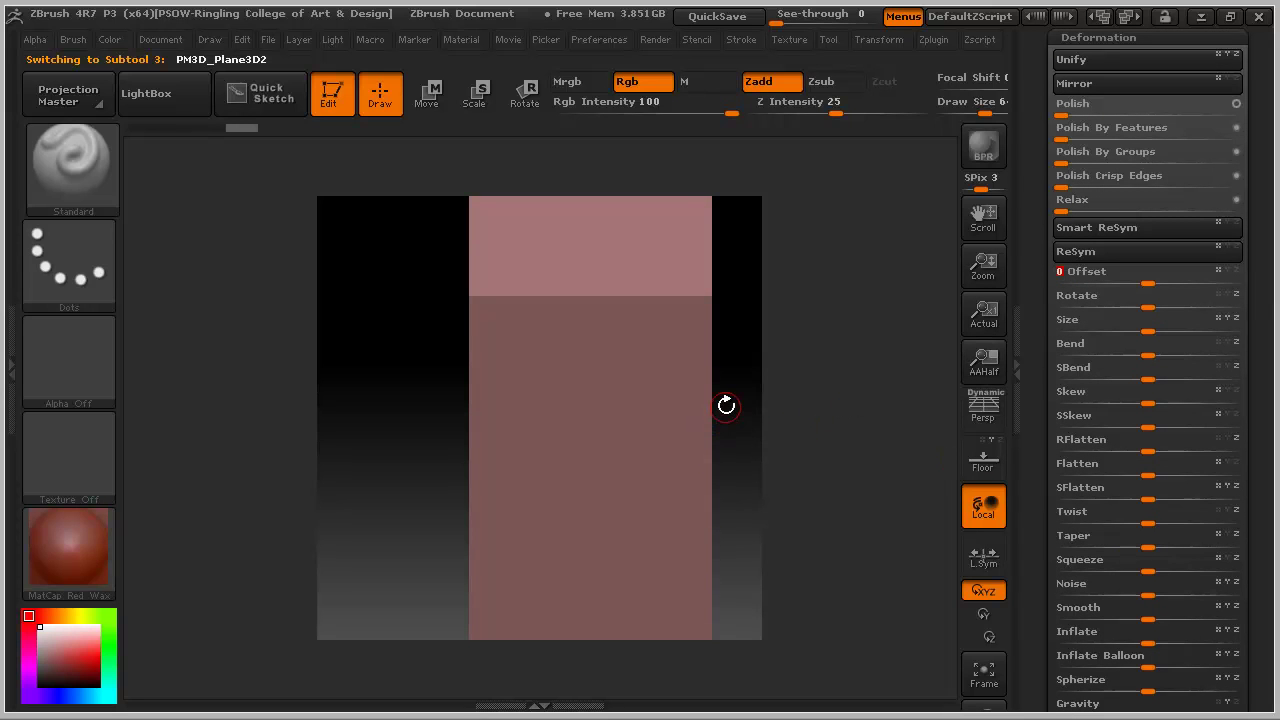
- Offset the fourth subtool, PM3D_Plane3D1, along Y so it sits directly against the right edge of the central plane
key("f")
mouse_move(735, 411)
right_mouse_down("ctrl+shift")
mouse_move(597, 274)
mouse_move(614, 306)
right_mouse_up("ctrl+shift")
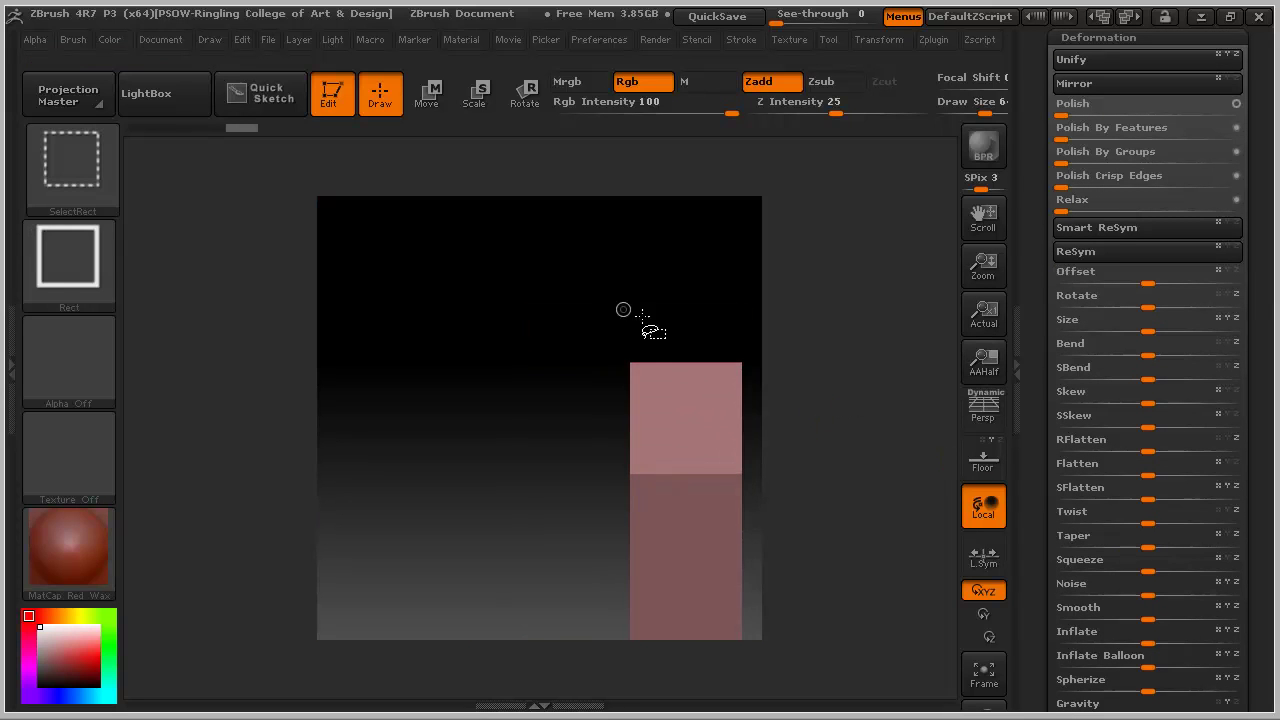
right_click_drag(627, 253, 466, 126, "alt")
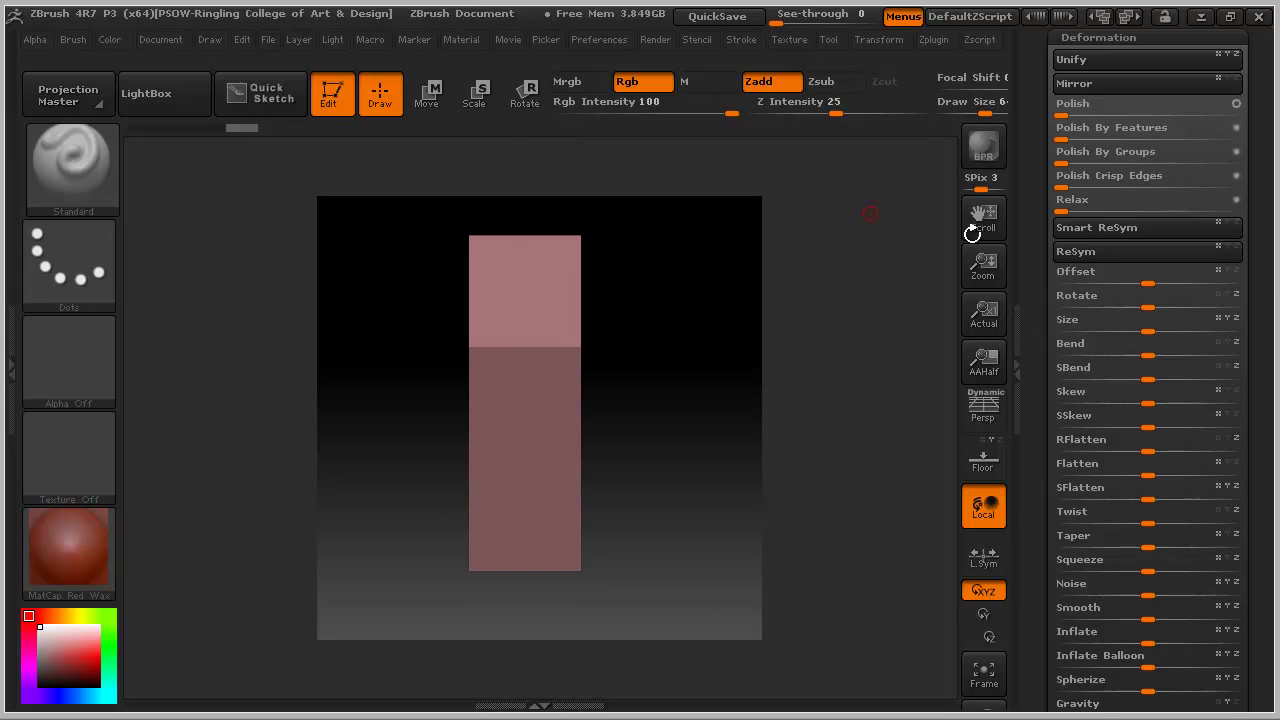
scroll(1076, 372, "up", 10)
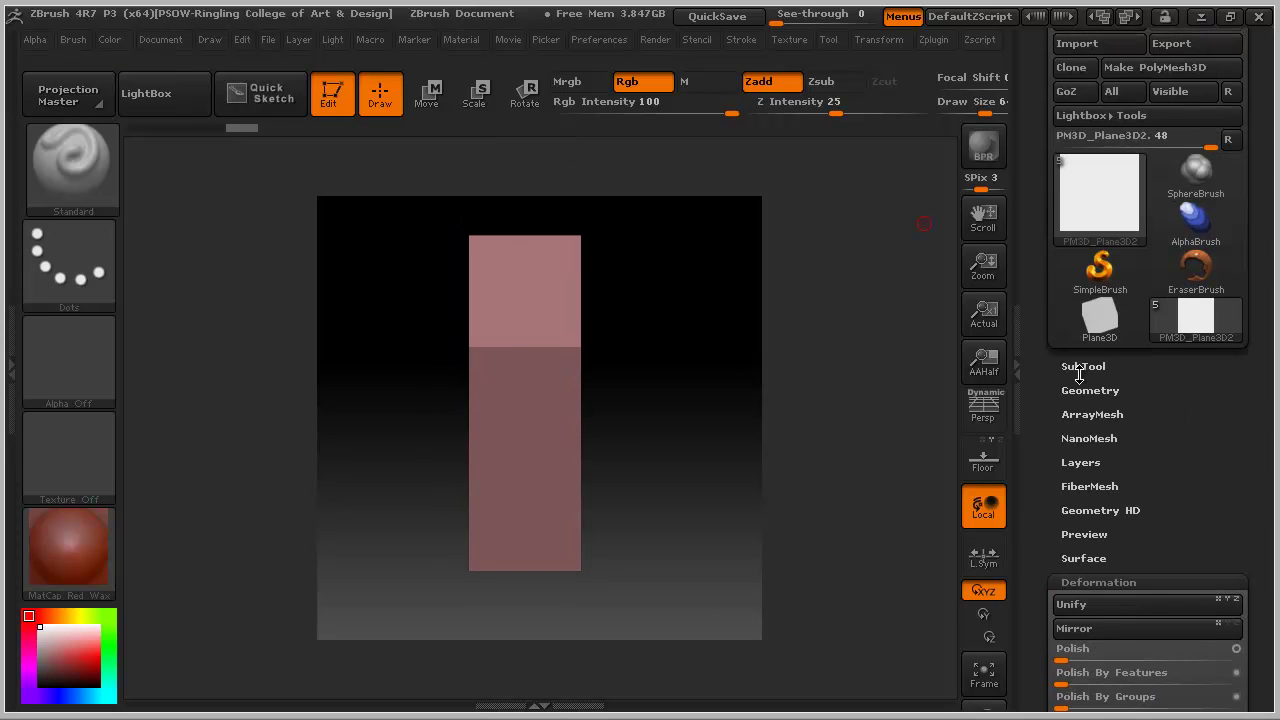
left_click(1082, 366)
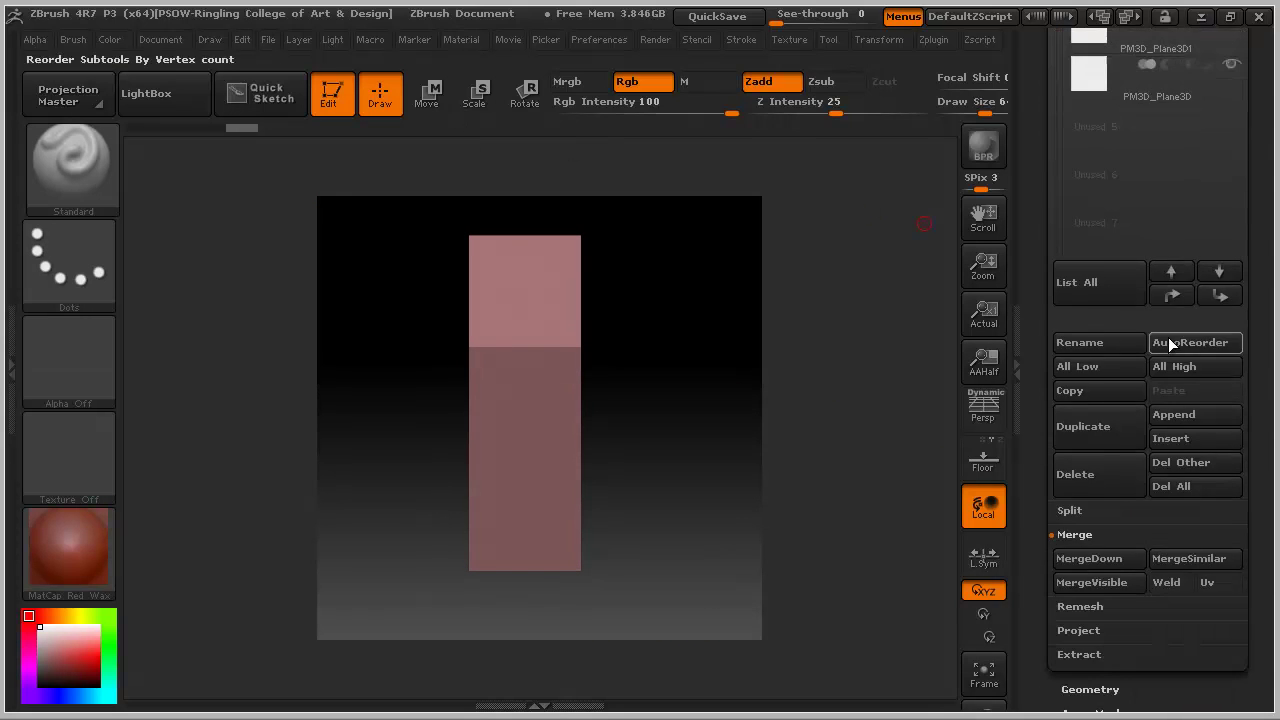
left_click(1184, 49)
scroll(1118, 228, "down", 10)
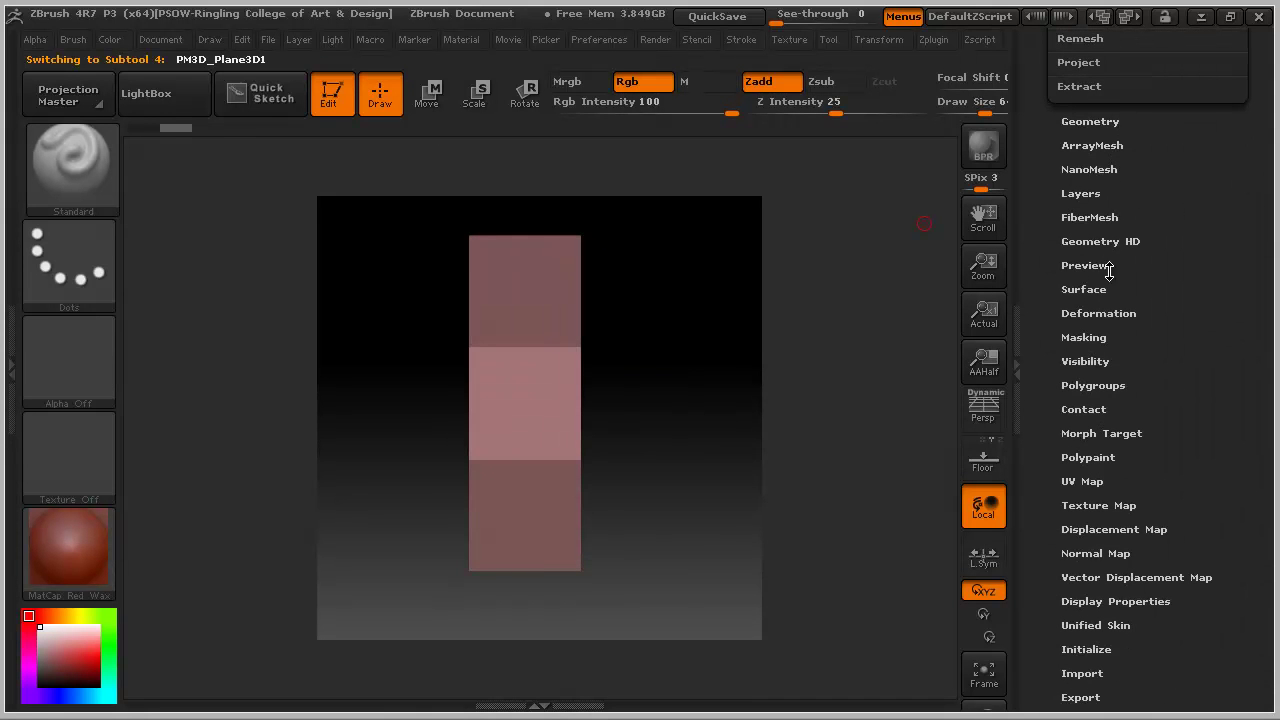
left_click(1099, 313)
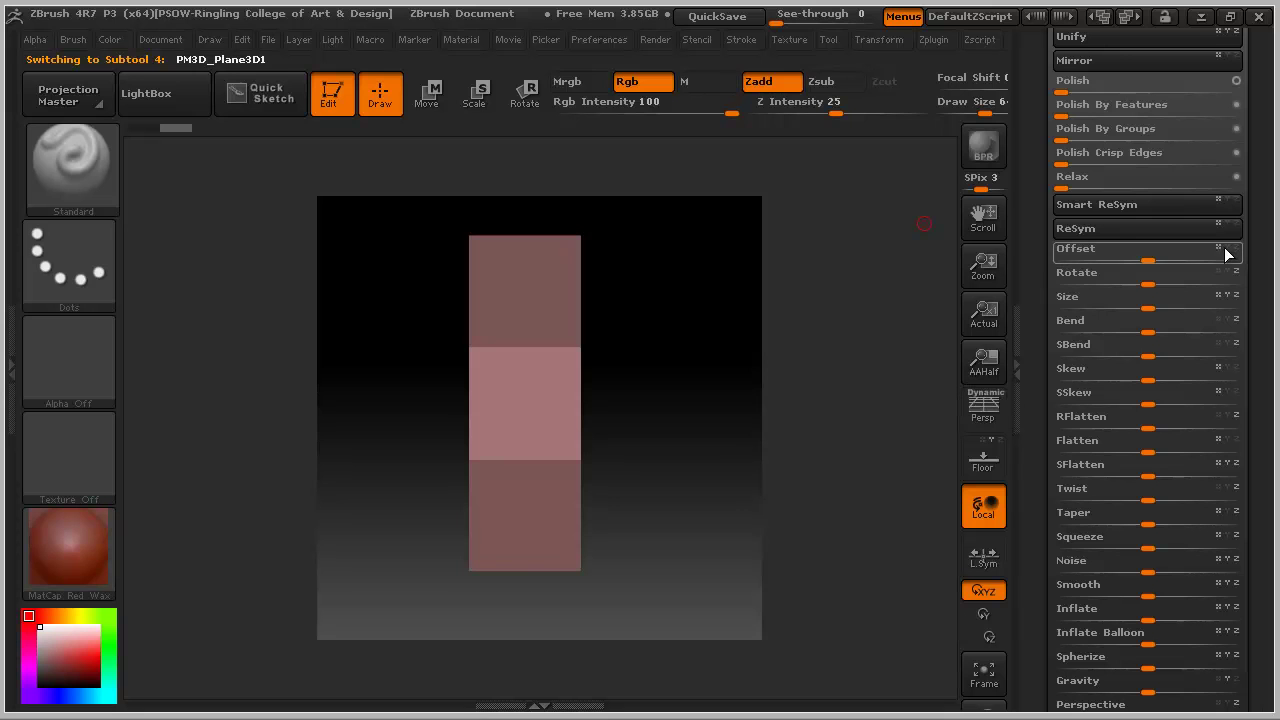
left_click_drag(1226, 255, 1246, 256)
- Offset the fifth subtool, PM3D_Plane3D, negatively along Y so it adjoins the central plane's left edge, and frame the cross arrangement
scroll(1259, 383, "up", 8)
scroll(1259, 383, "up", 5)
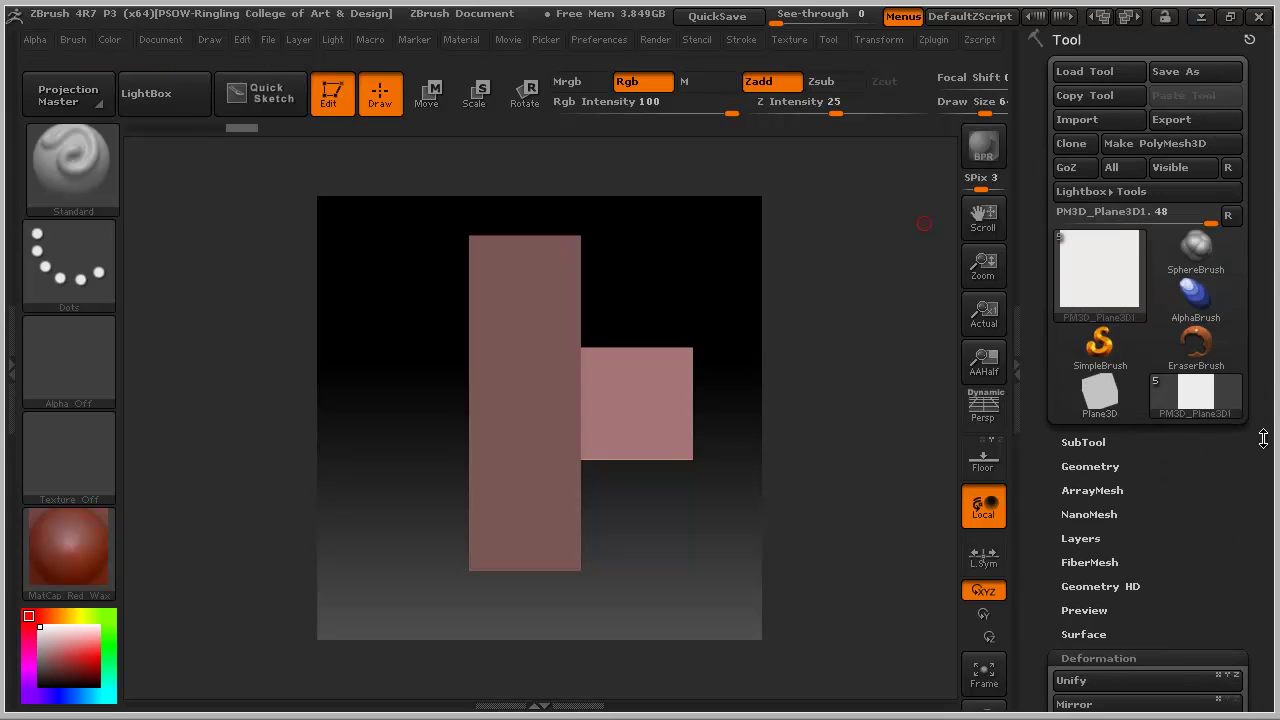
left_click(1139, 442)
left_click(1203, 94)
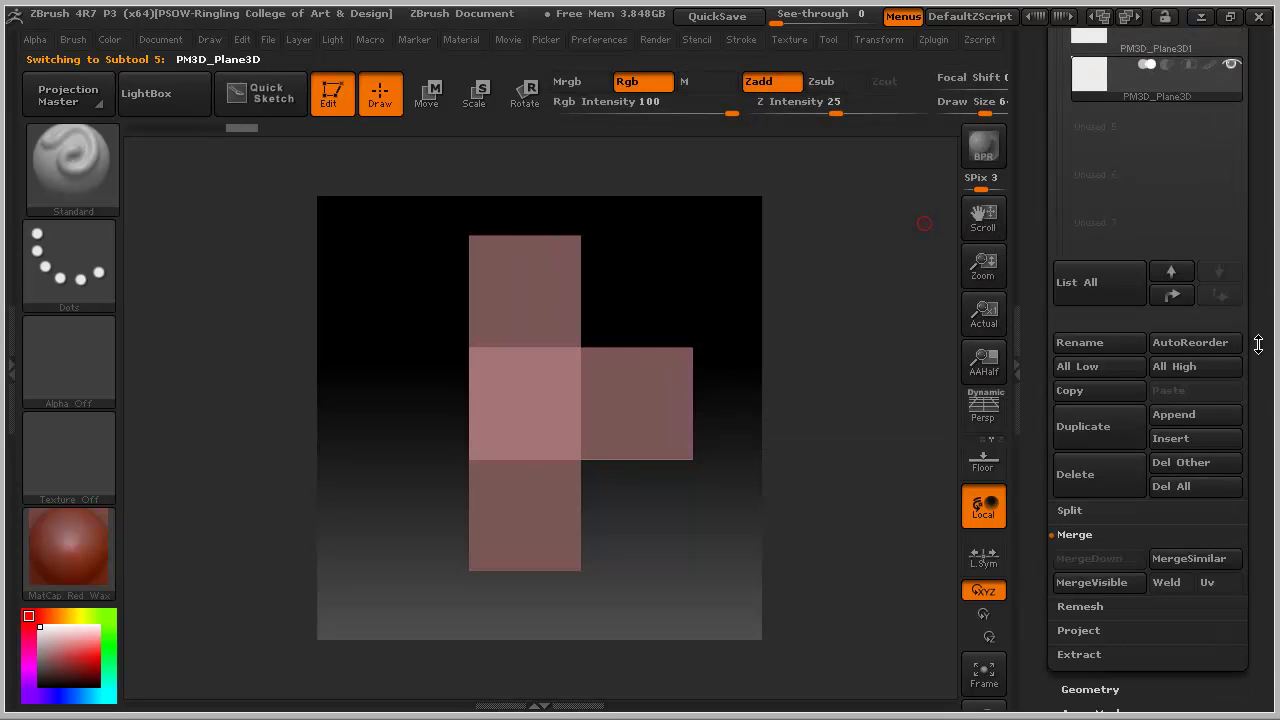
scroll(1259, 341, "down", 10)
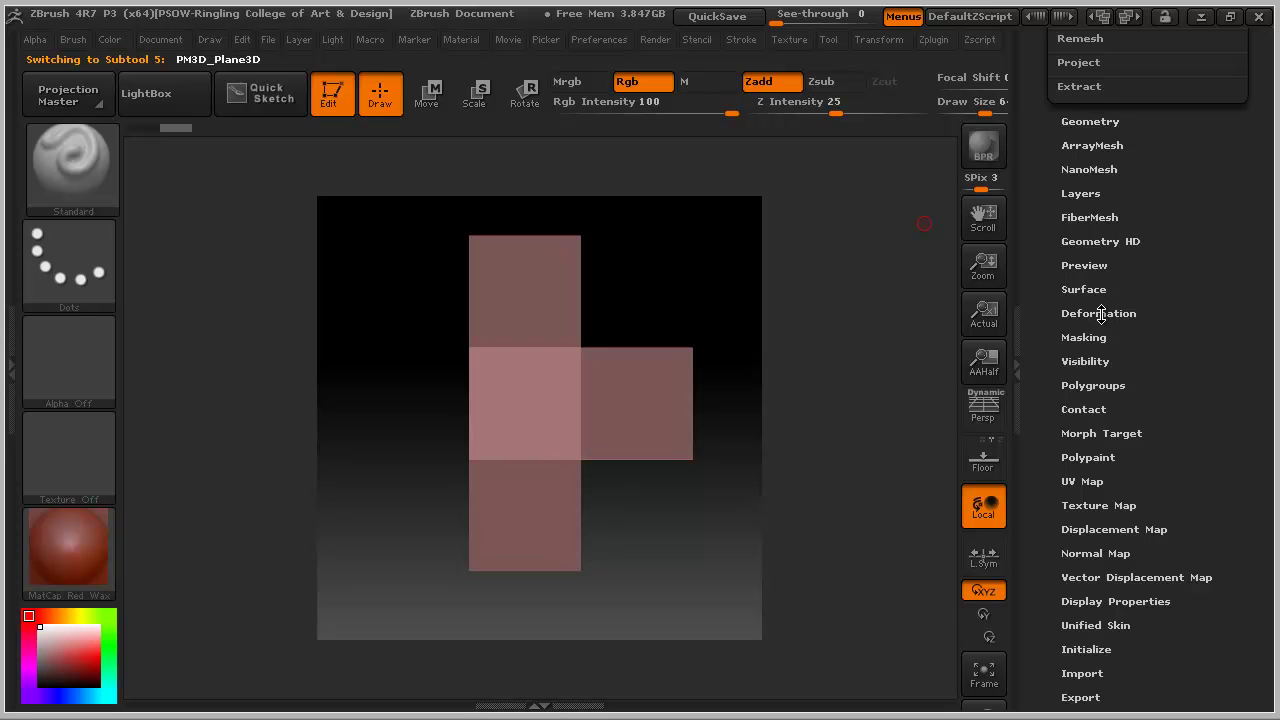
left_click(1100, 313)
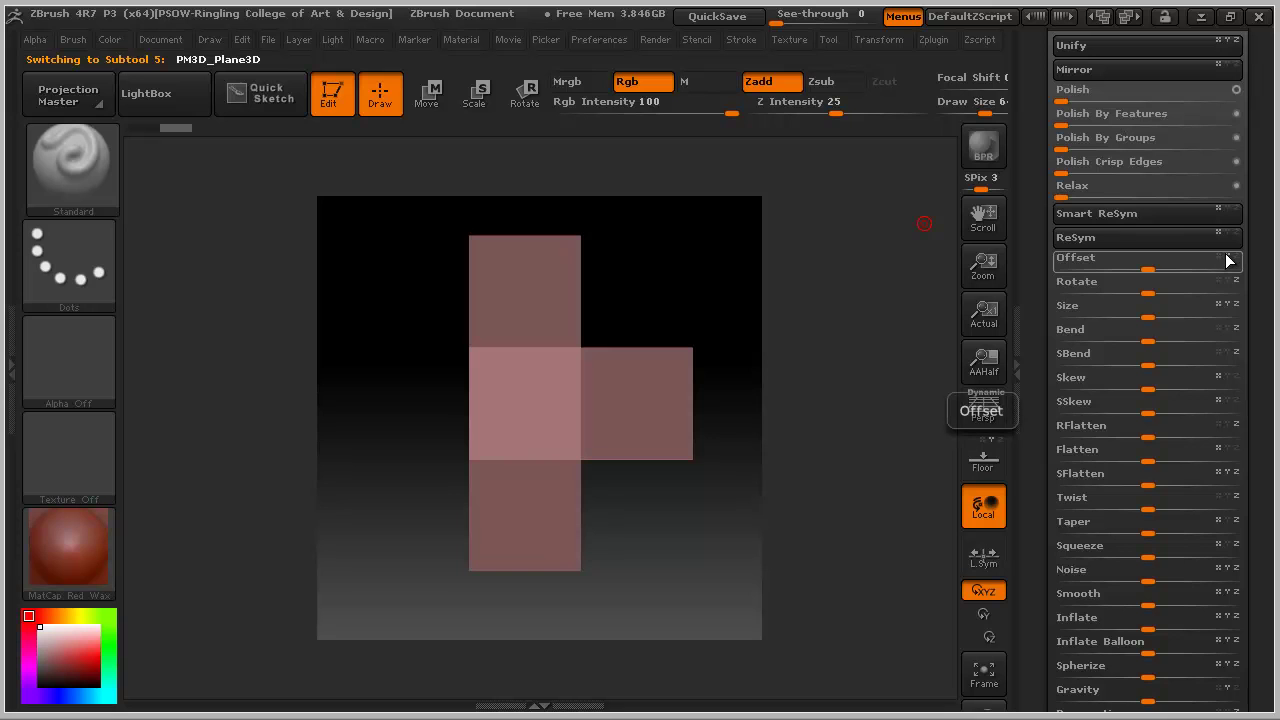
left_click_drag(1153, 268, 1044, 268)
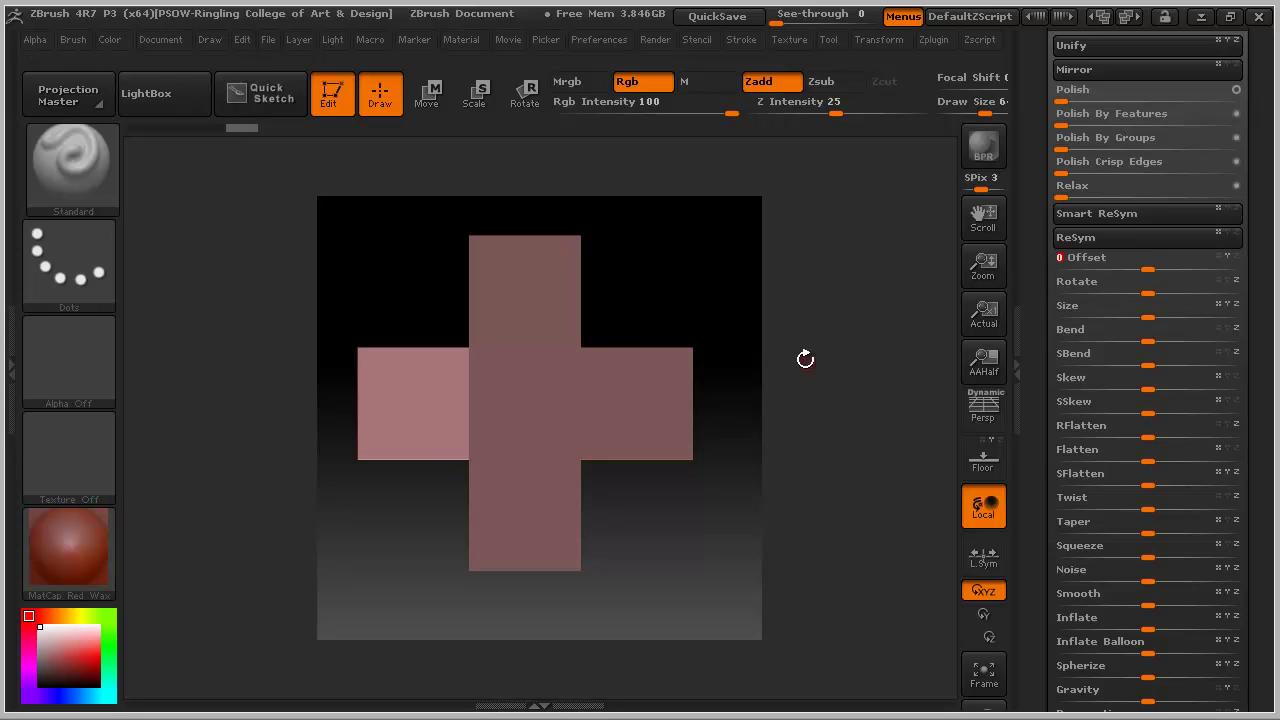
key("f")
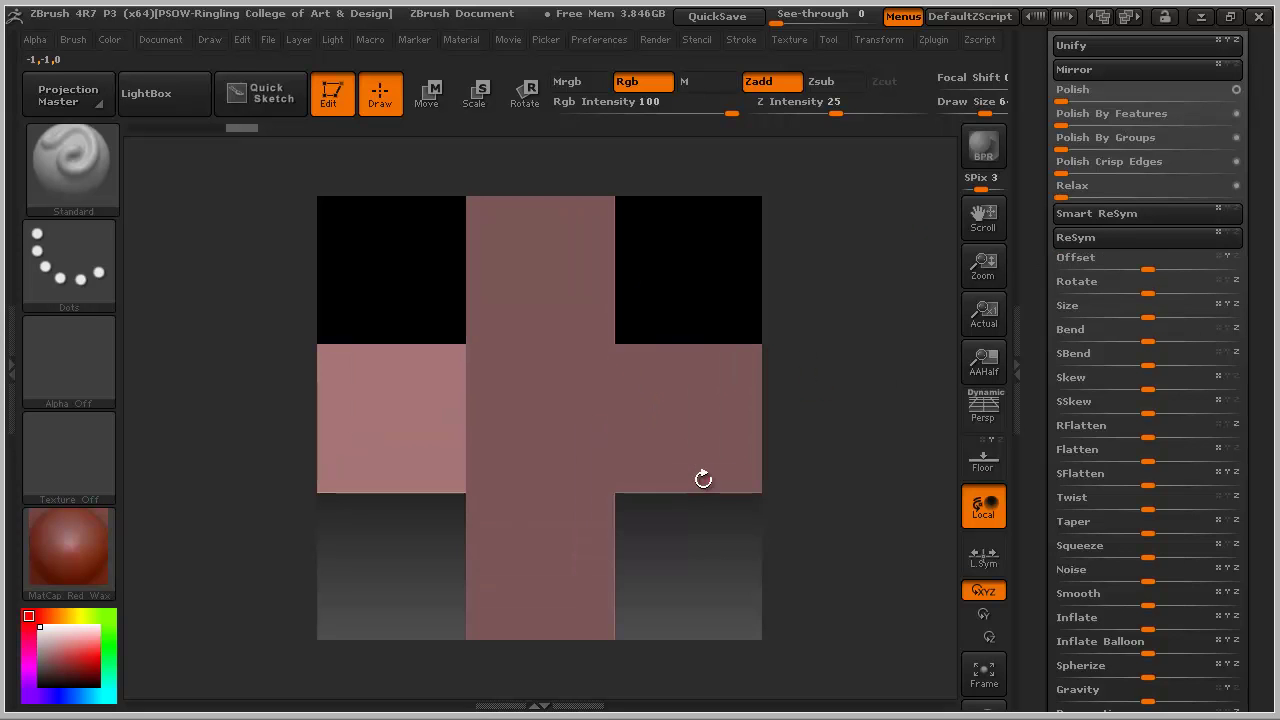
- Merge all five plane subtools into one by merging down from the first subtool, PM3D_Plane3D4
scroll(1260, 355, "up", 5)
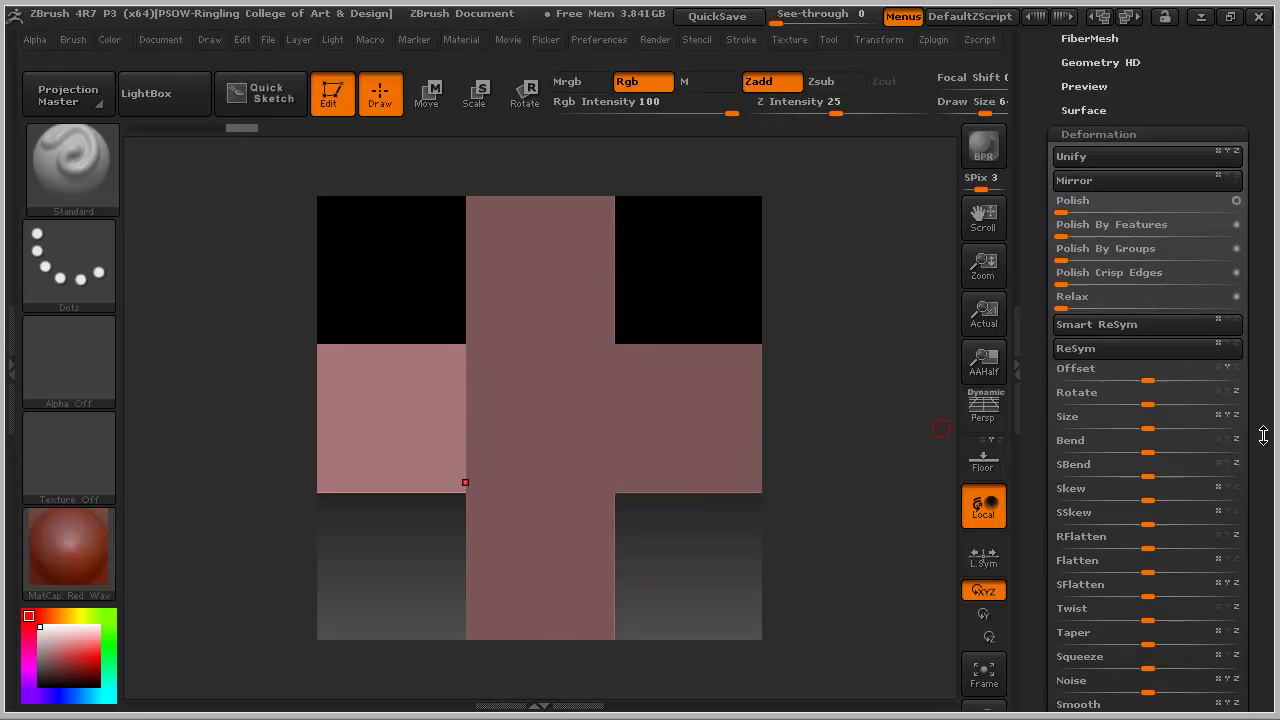
left_click(1083, 223)
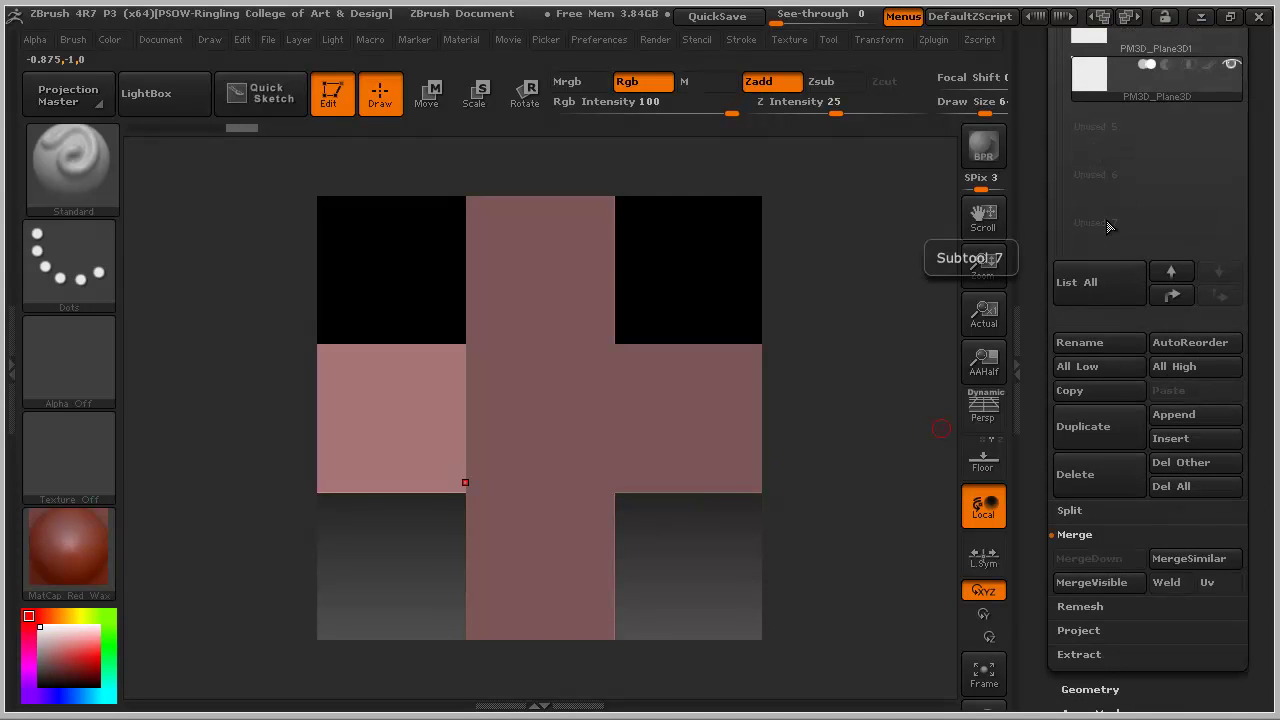
scroll(1251, 160, "up", 4)
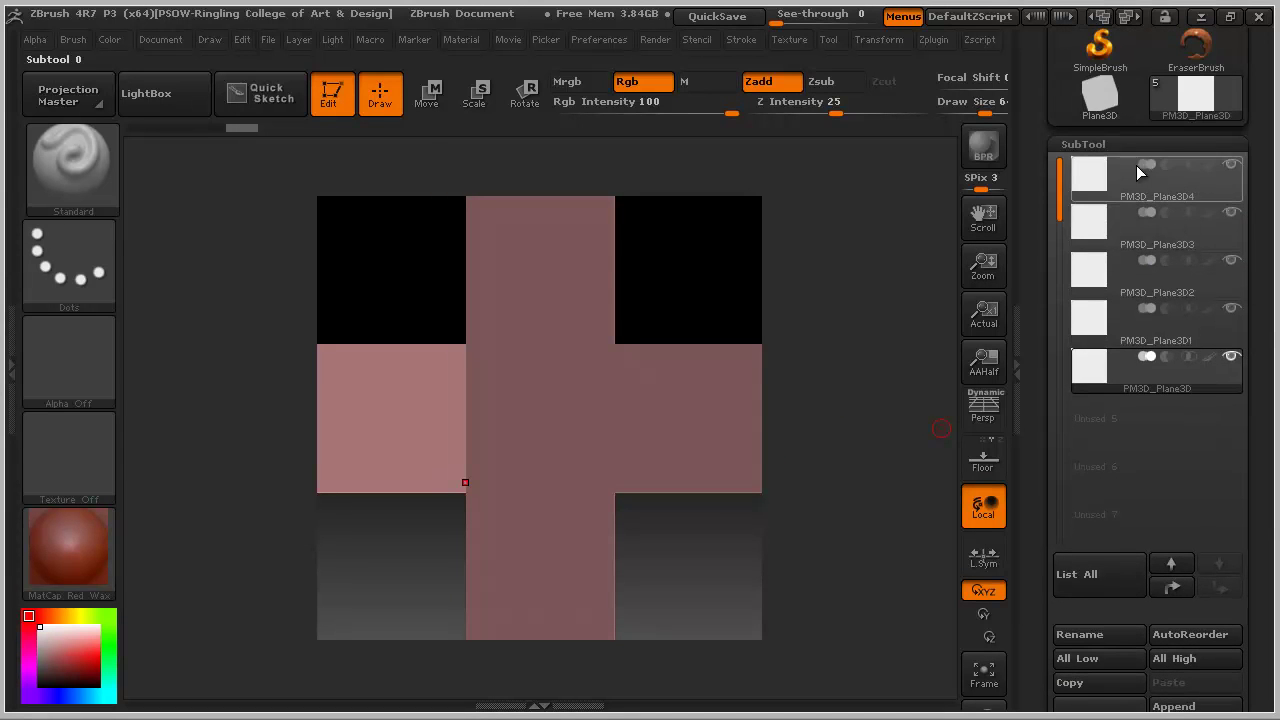
left_click(1132, 188)
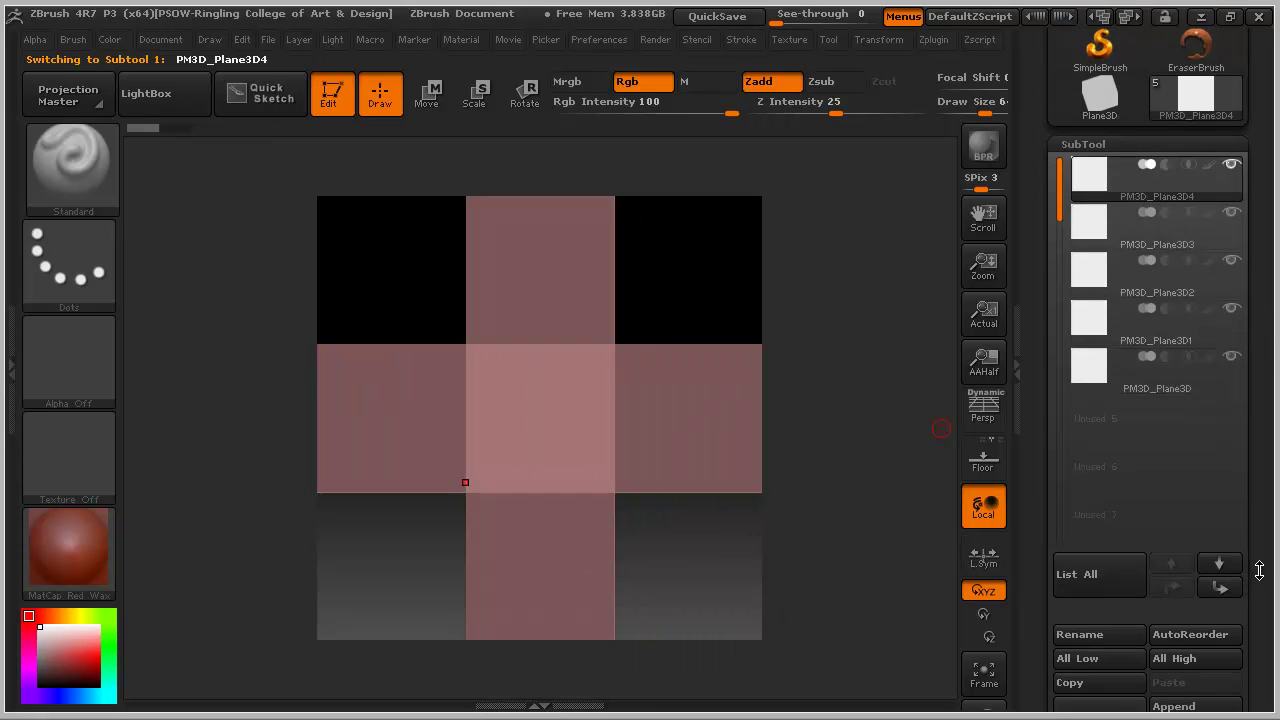
scroll(1274, 487, "down", 2)
scroll(1275, 487, "down", 1)
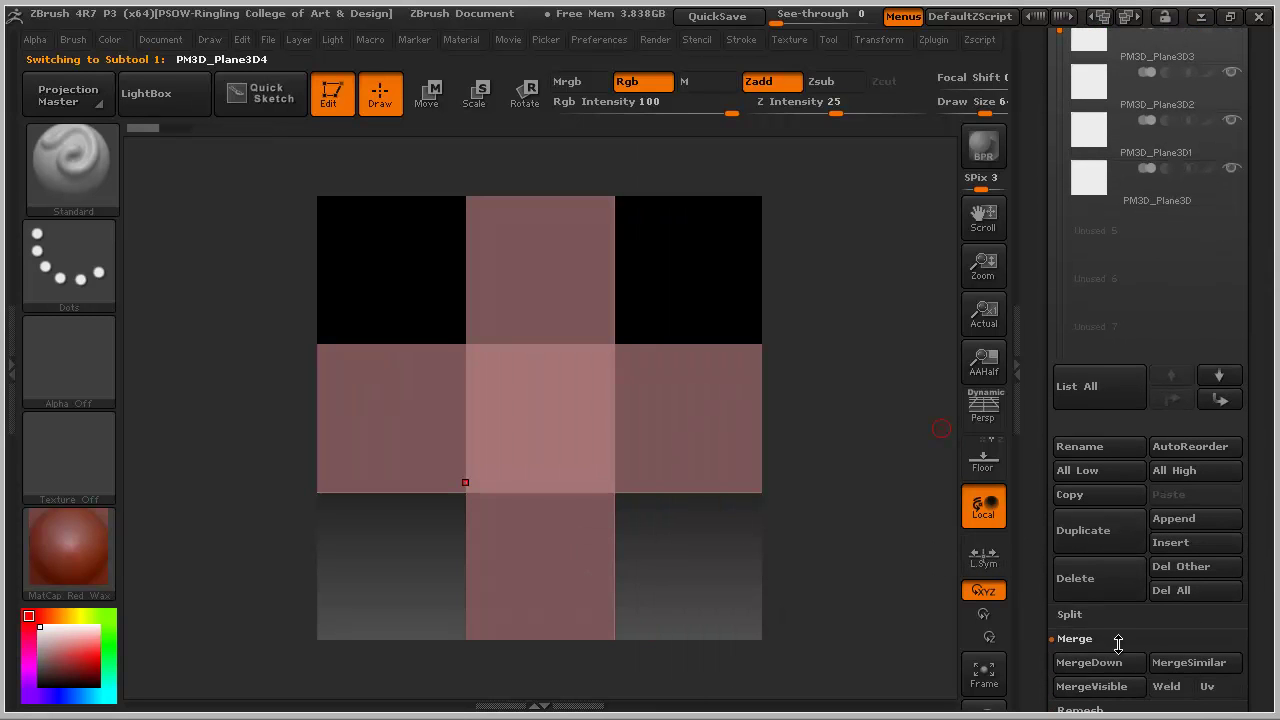
left_click(1090, 662)
left_click(1110, 669)
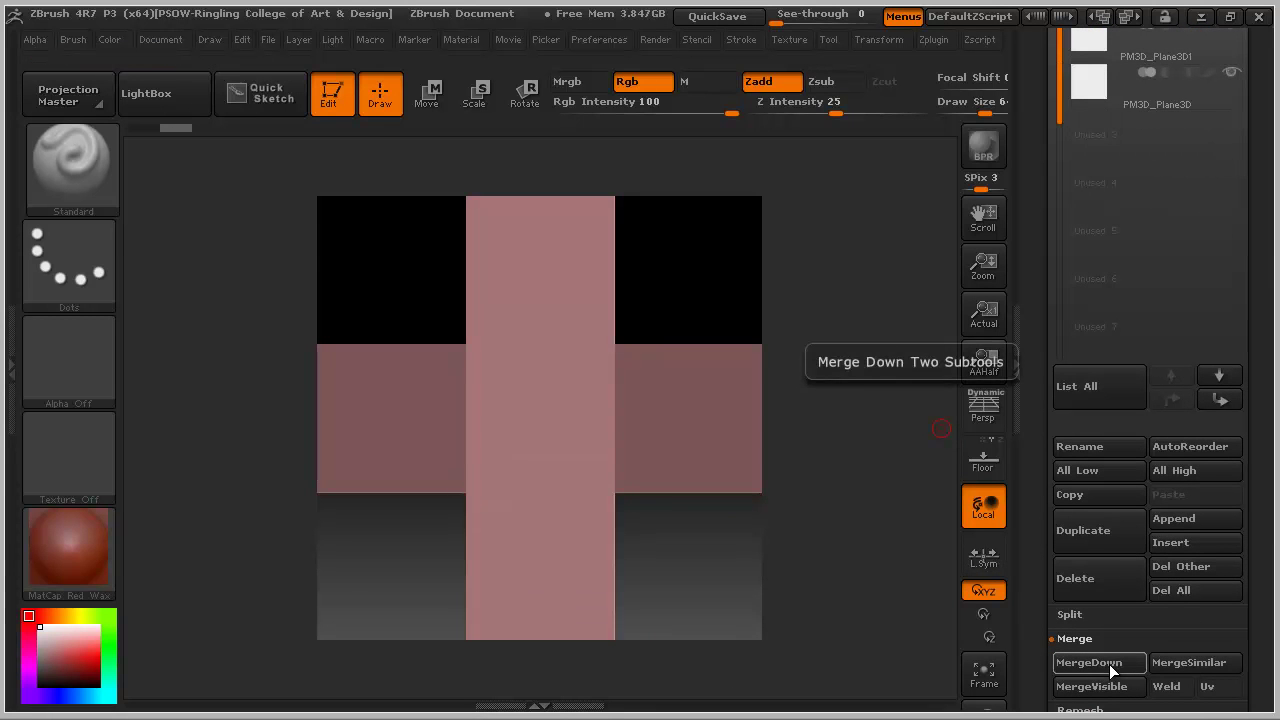
left_click(1110, 669)
left_click(1110, 669)
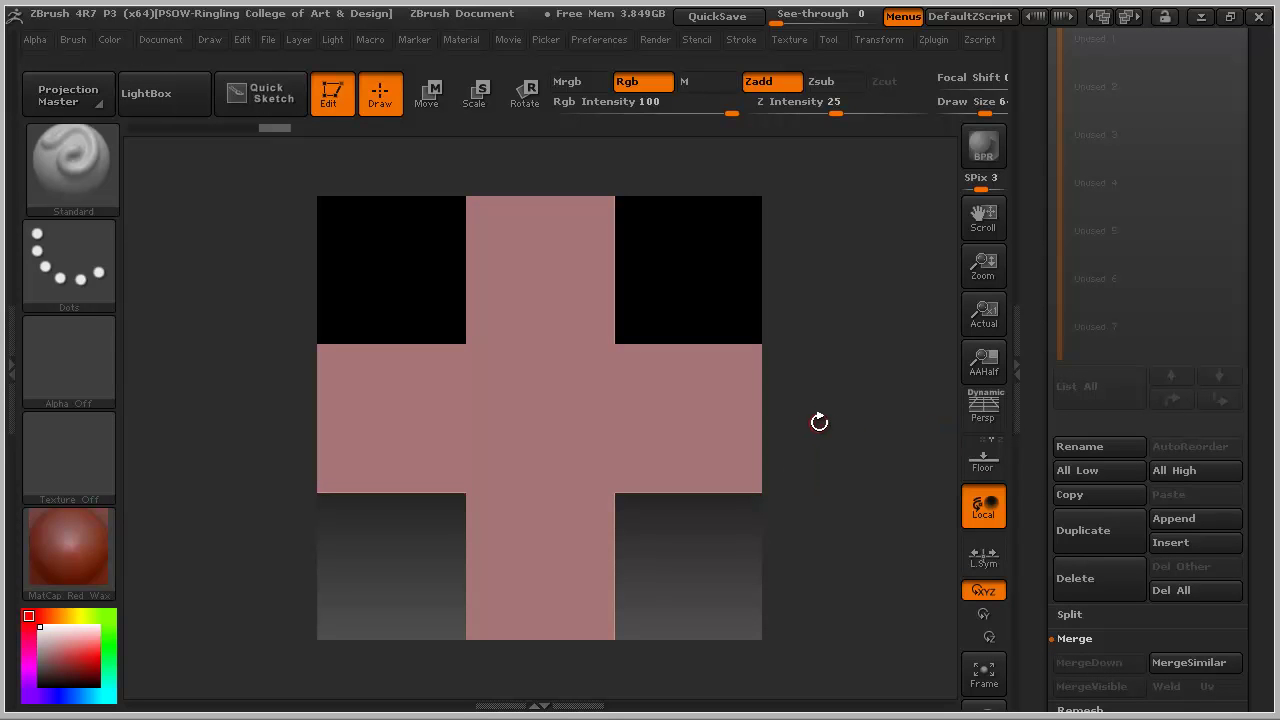
- Assign a separate polygroup to each plane with Auto Groups, showing the polyframe only while regrouping
key("shift+f")
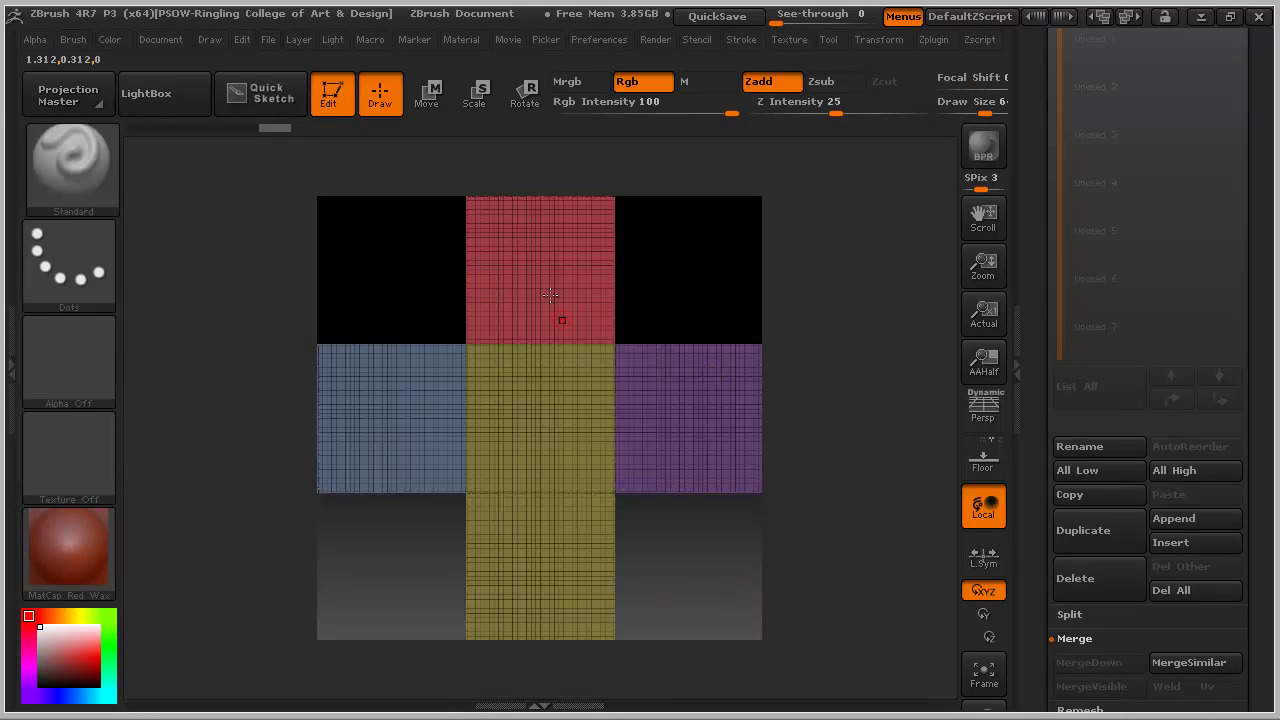
left_click_drag(1260, 505, 1255, 285)
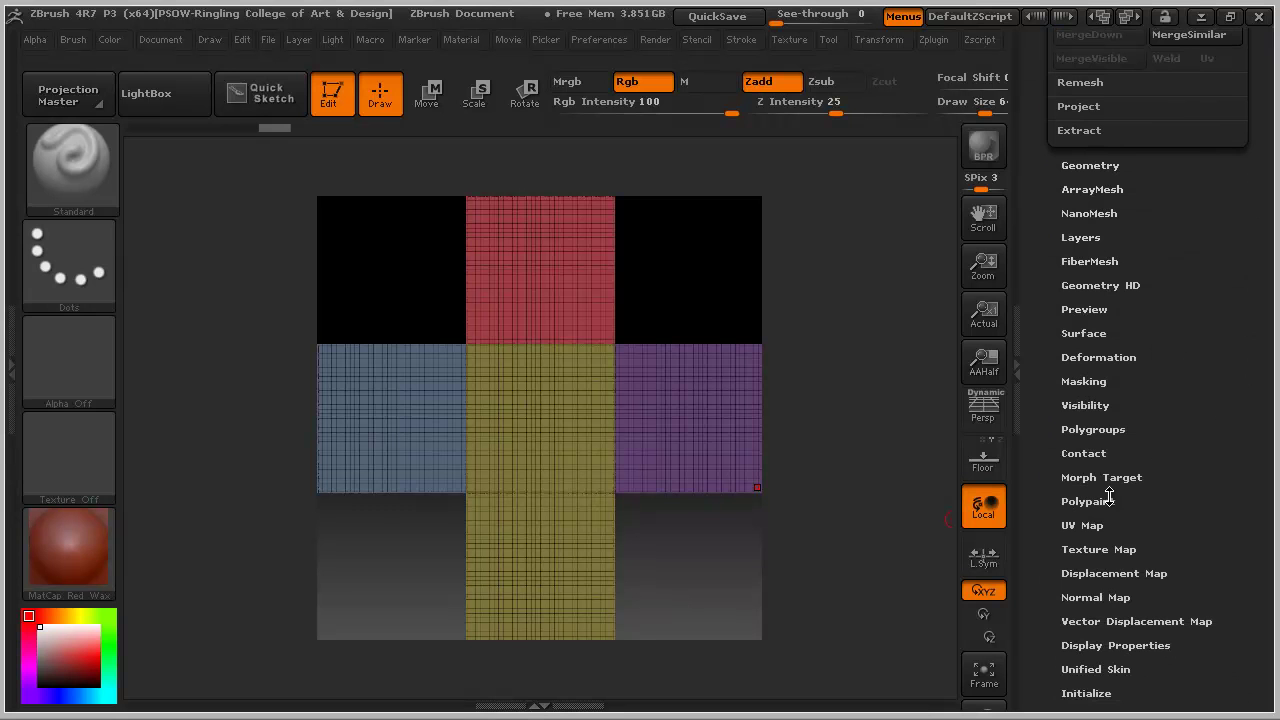
left_click(1090, 429)
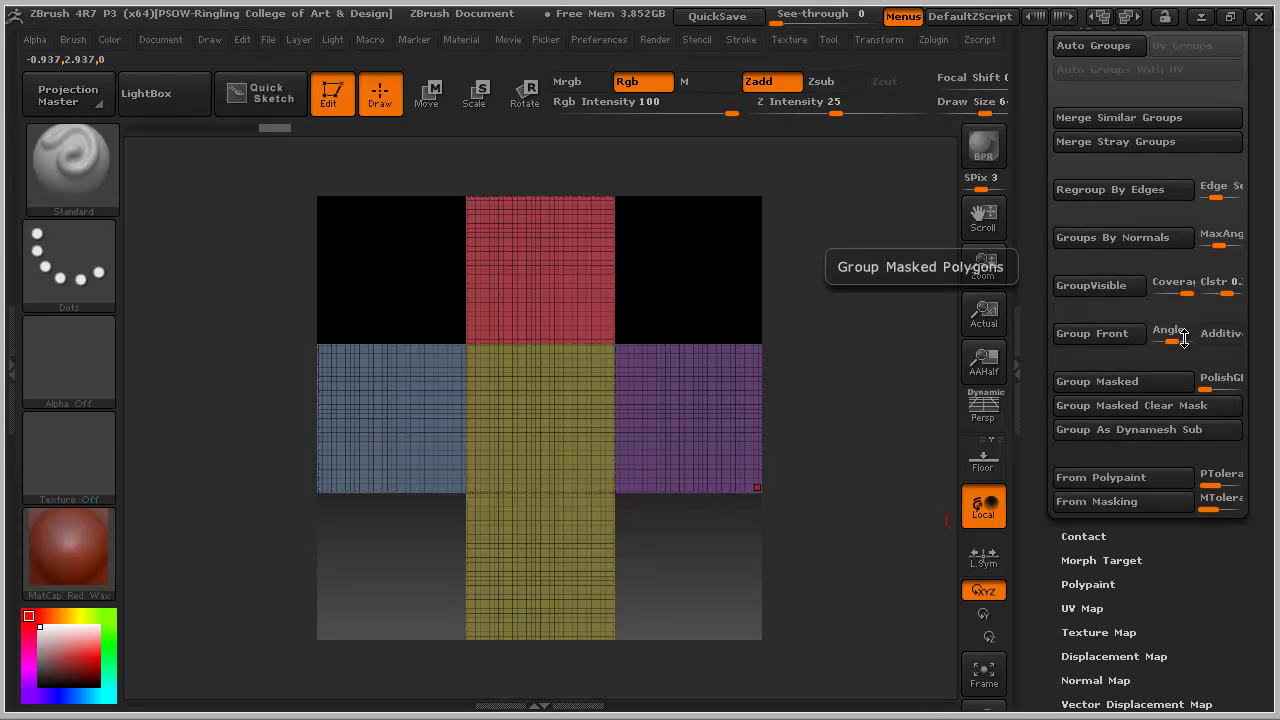
left_click(1112, 46)
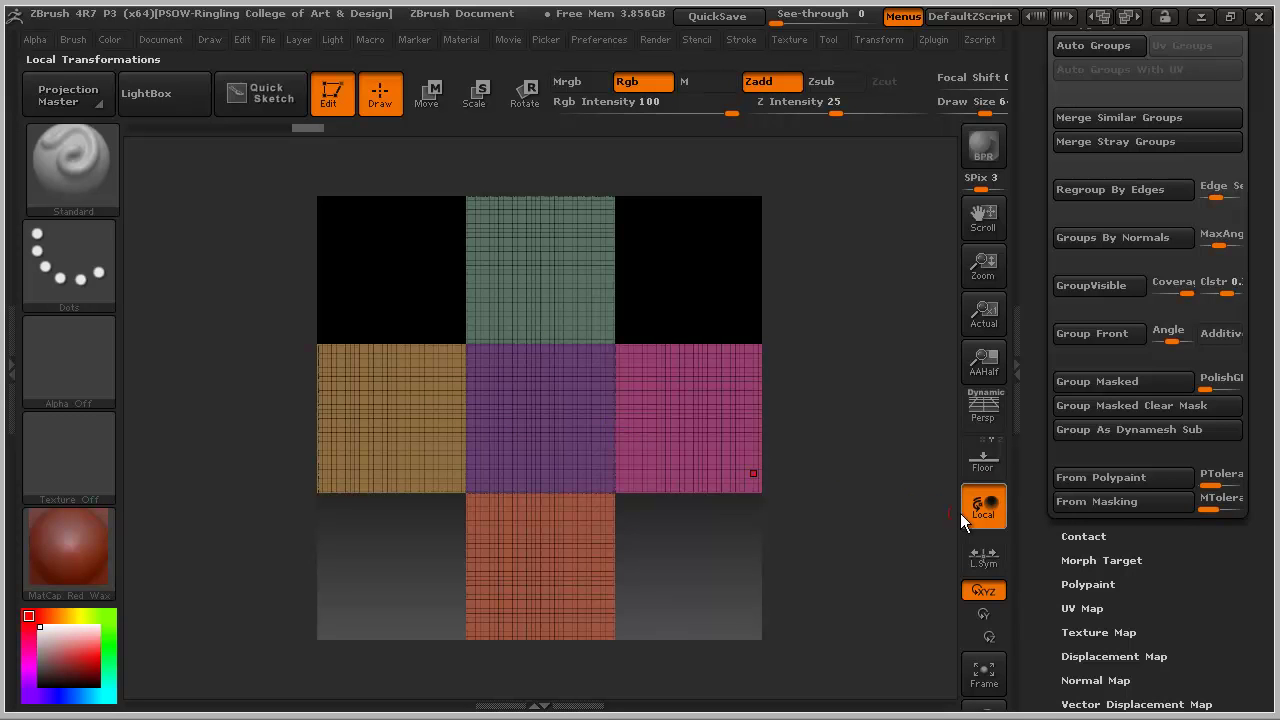
key("shift+f")
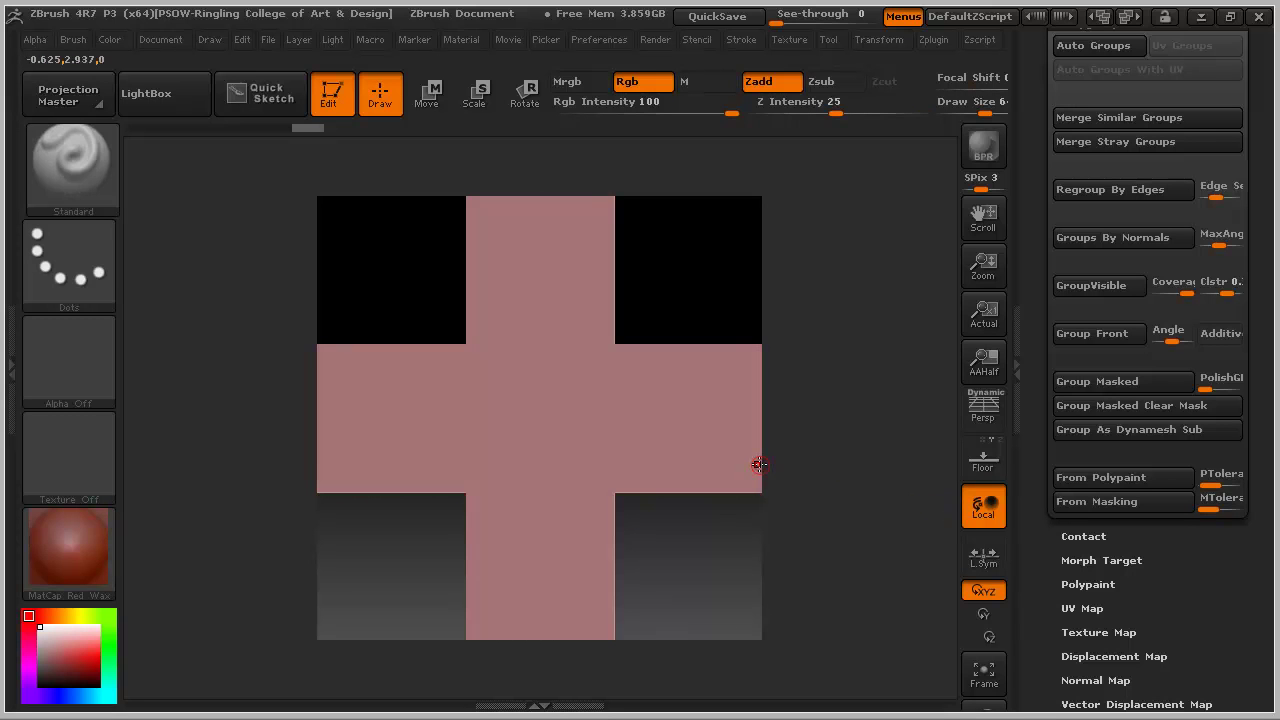
- Isolate the central plane's polygroup and frame it to fill the canvas
left_click(545, 405, "ctrl+shift")
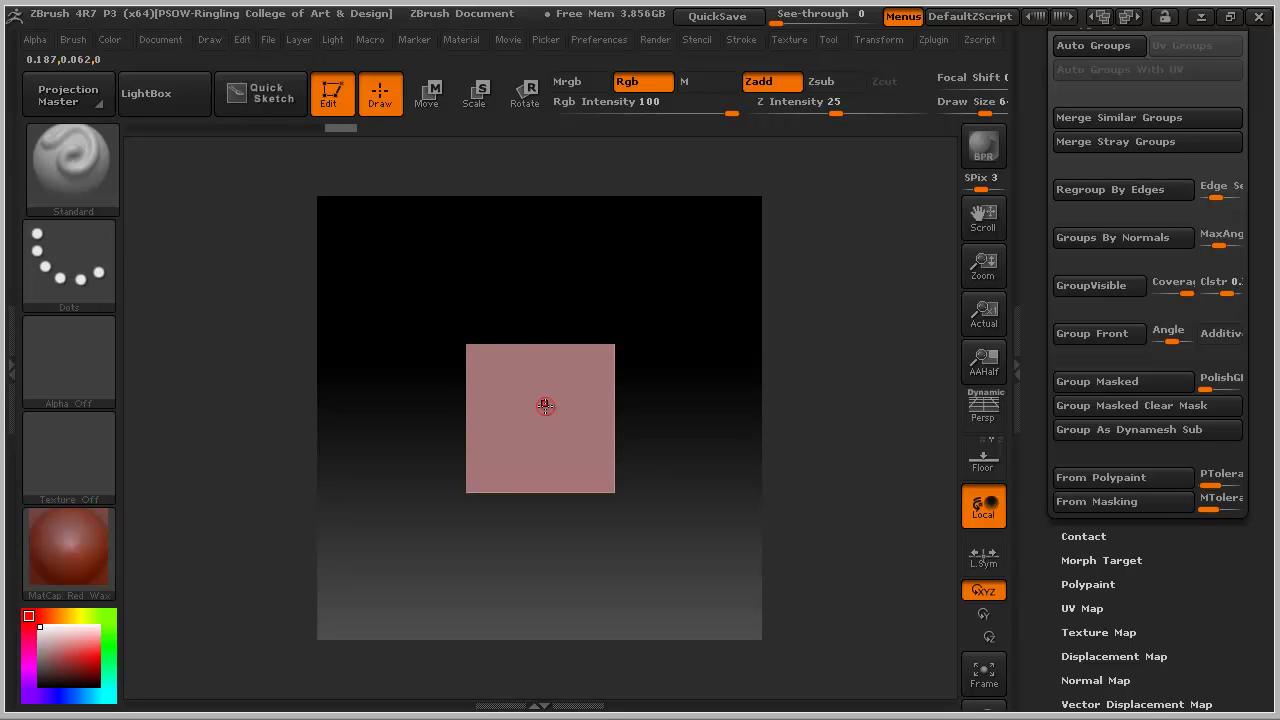
left_click(545, 405, "ctrl+shift")
left_click(545, 405, "ctrl+shift")
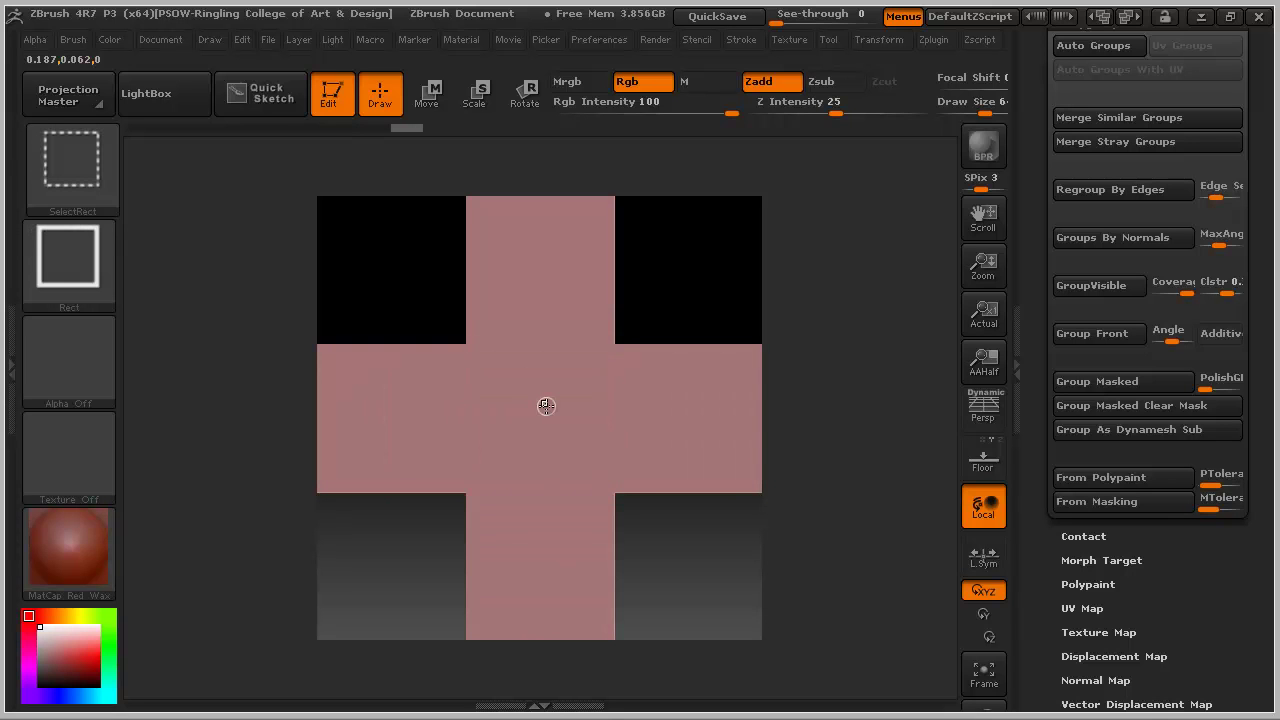
left_click(546, 405, "ctrl+shift")
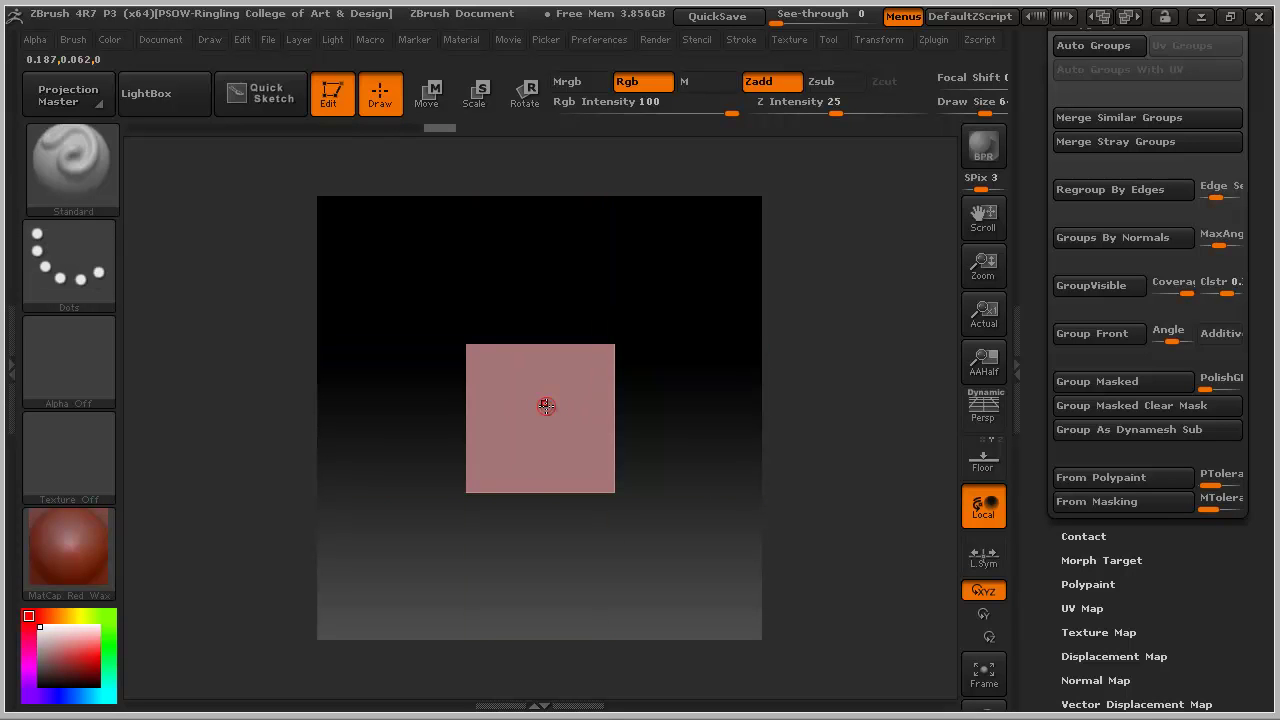
key("f")
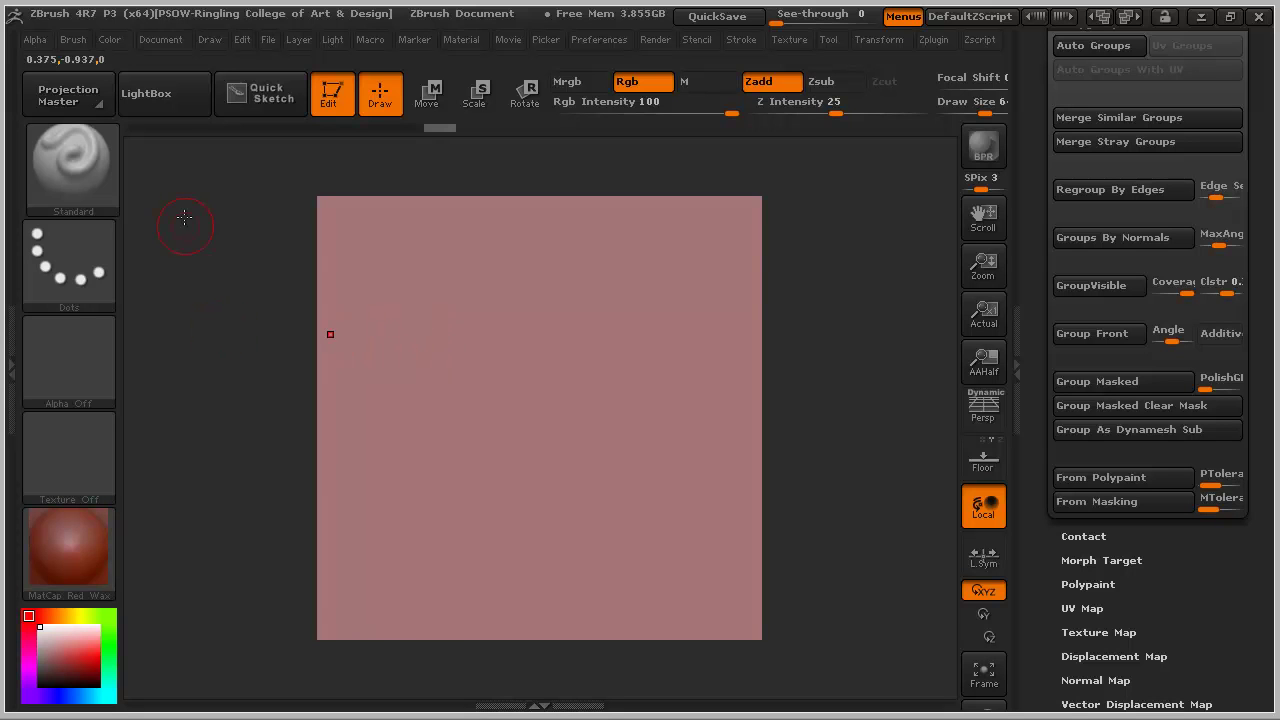
- Enable WrapMode for the Standard brush and sculpt wavy test strokes that run off the isolated plane's side edge
left_click(80, 39)
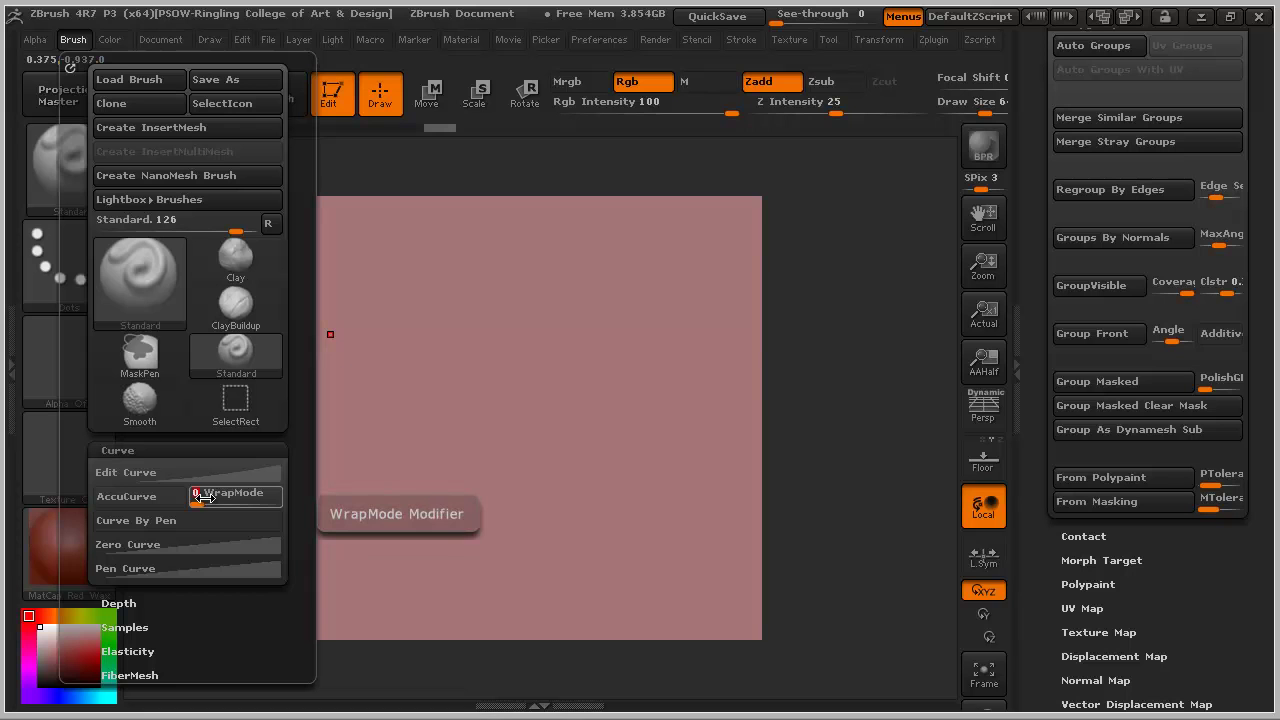
key("ctrl")
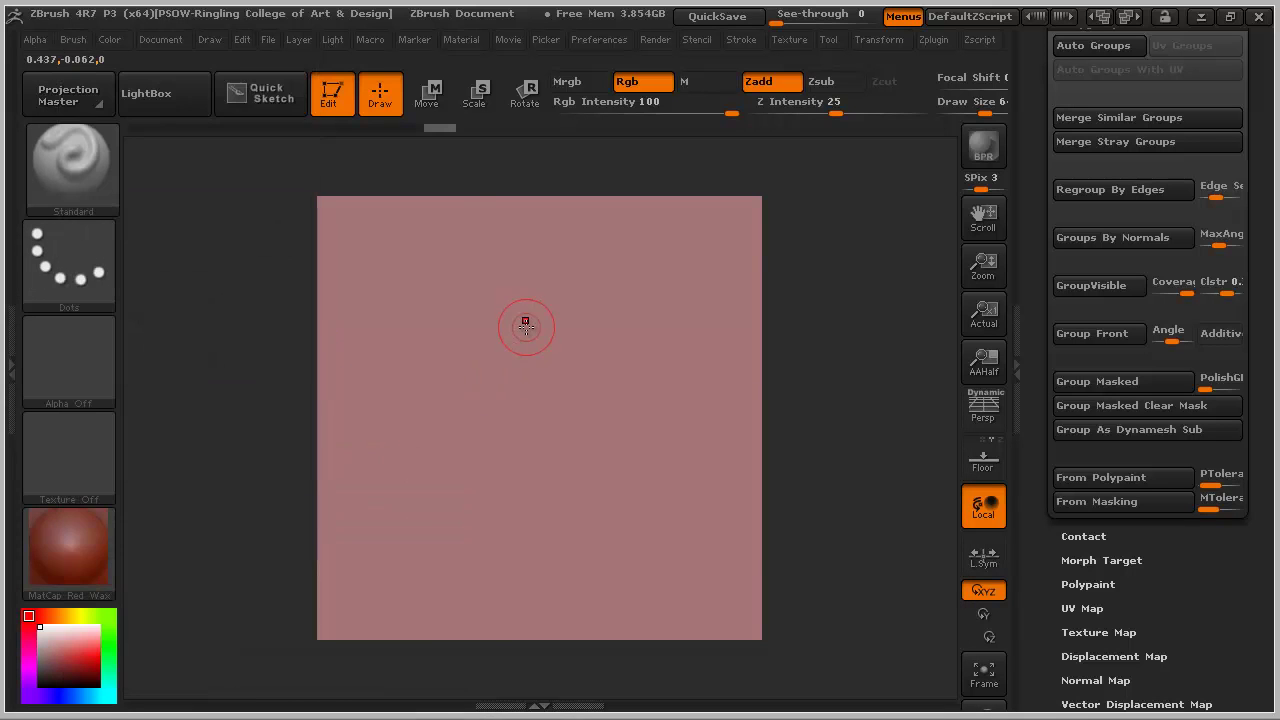
mouse_move(535, 360)
left_mouse_down()
mouse_move(405, 380)
mouse_move(280, 436)
mouse_move(600, 545)
mouse_move(775, 471)
left_mouse_up()
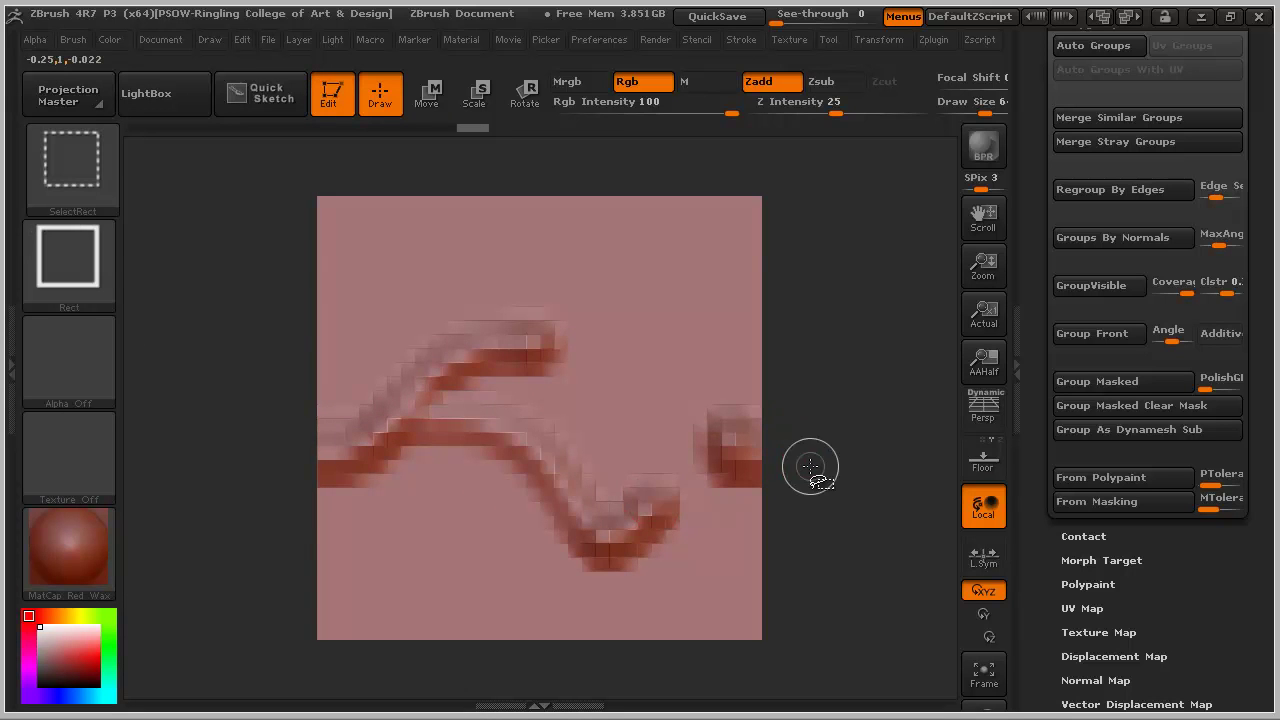
- Unhide the surrounding planes to examine the wrapped strokes at the borders, and undo back to the clean, isolated central plane
right_click_drag(810, 459, 751, 360, "ctrl")
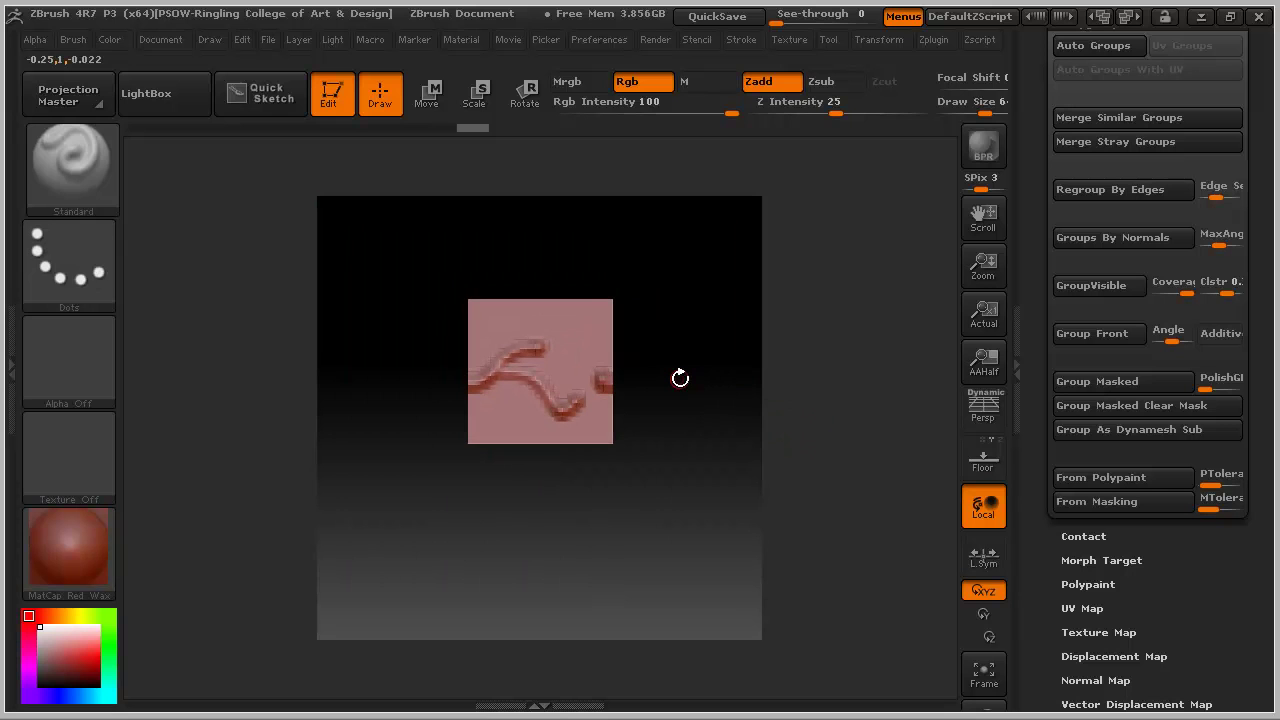
key("ctrl+shift")
left_click(694, 508, "ctrl+shift")
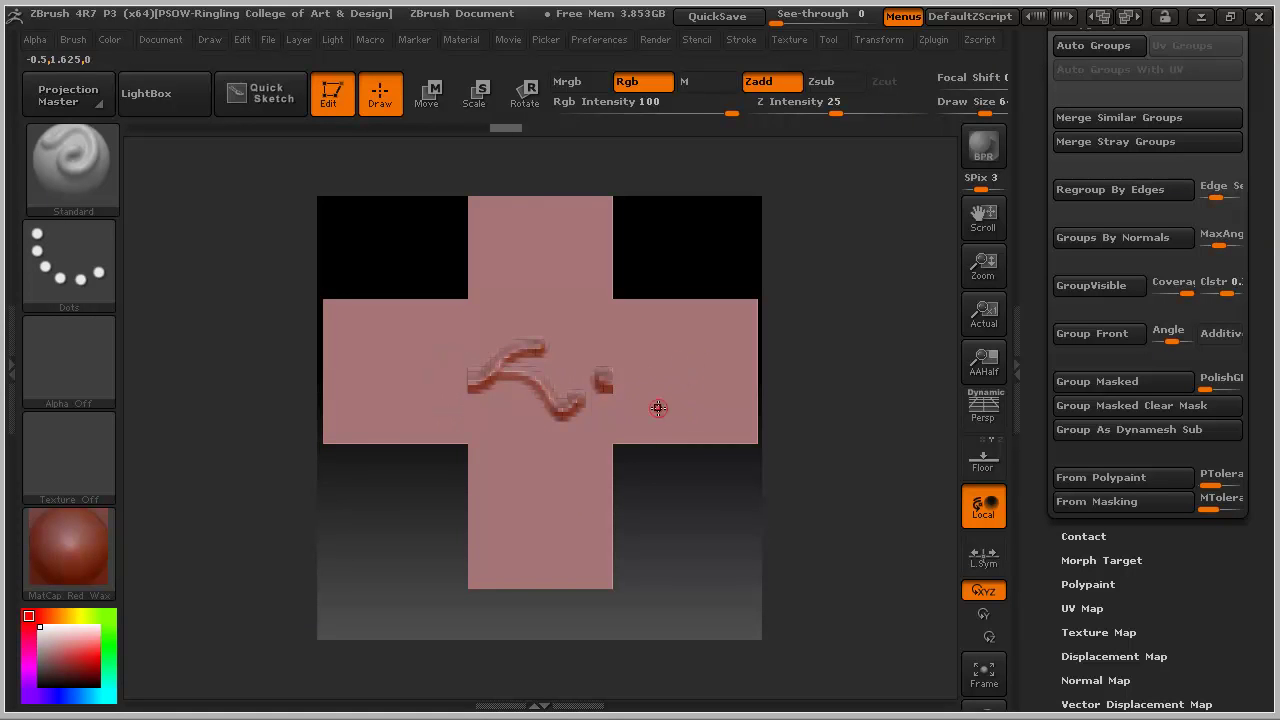
key("ctrl")
mouse_move(496, 500)
right_mouse_down("ctrl+shift")
mouse_move(520, 501)
mouse_move(578, 619)
right_mouse_up("ctrl+shift")
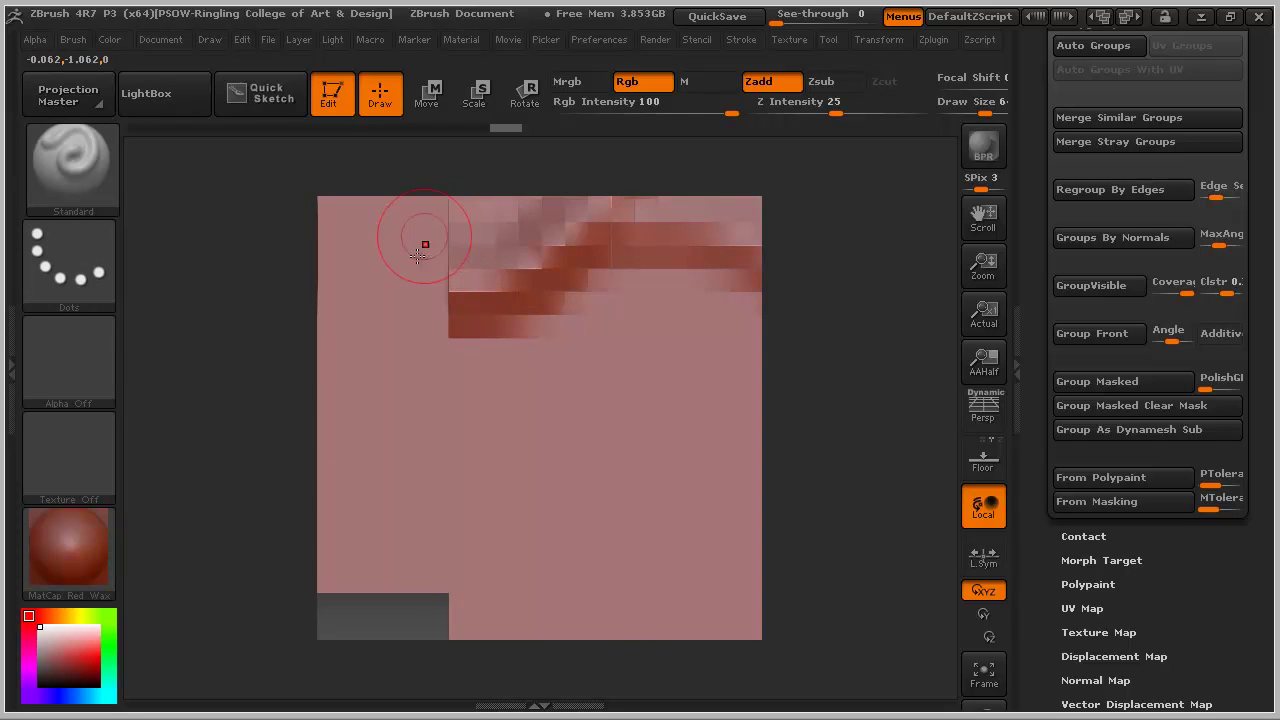
right_click_drag(554, 494, 486, 409, "ctrl")
key("ctrl+z")
key("ctrl+z")
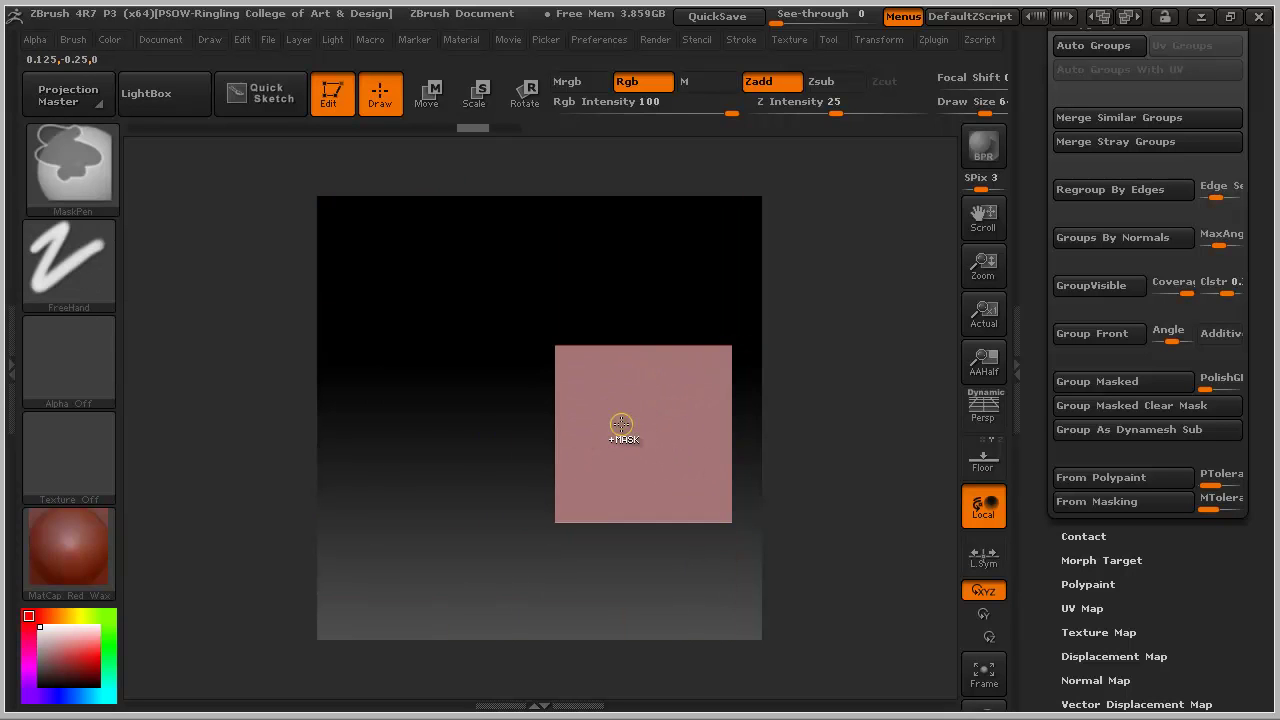
- Frame the isolated central plane, toggle the surrounding planes on and off, and fit the central plane to the canvas again
key("f")
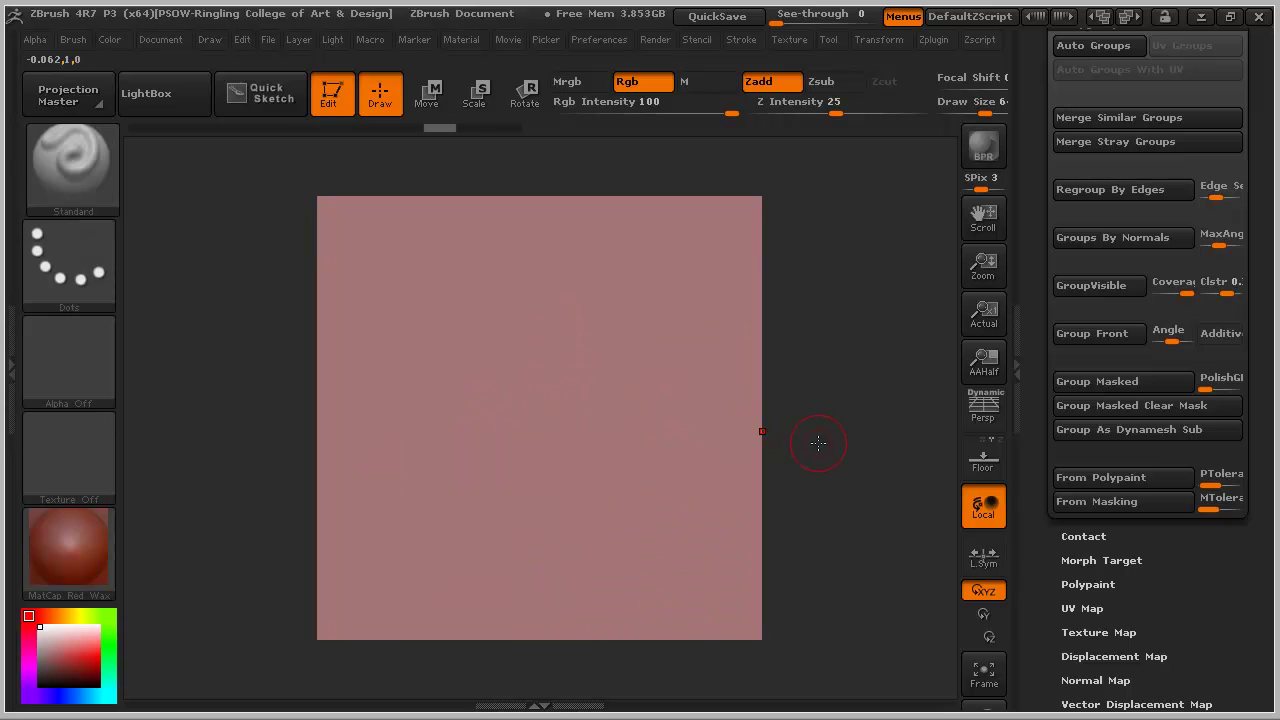
key("ctrl+shift")
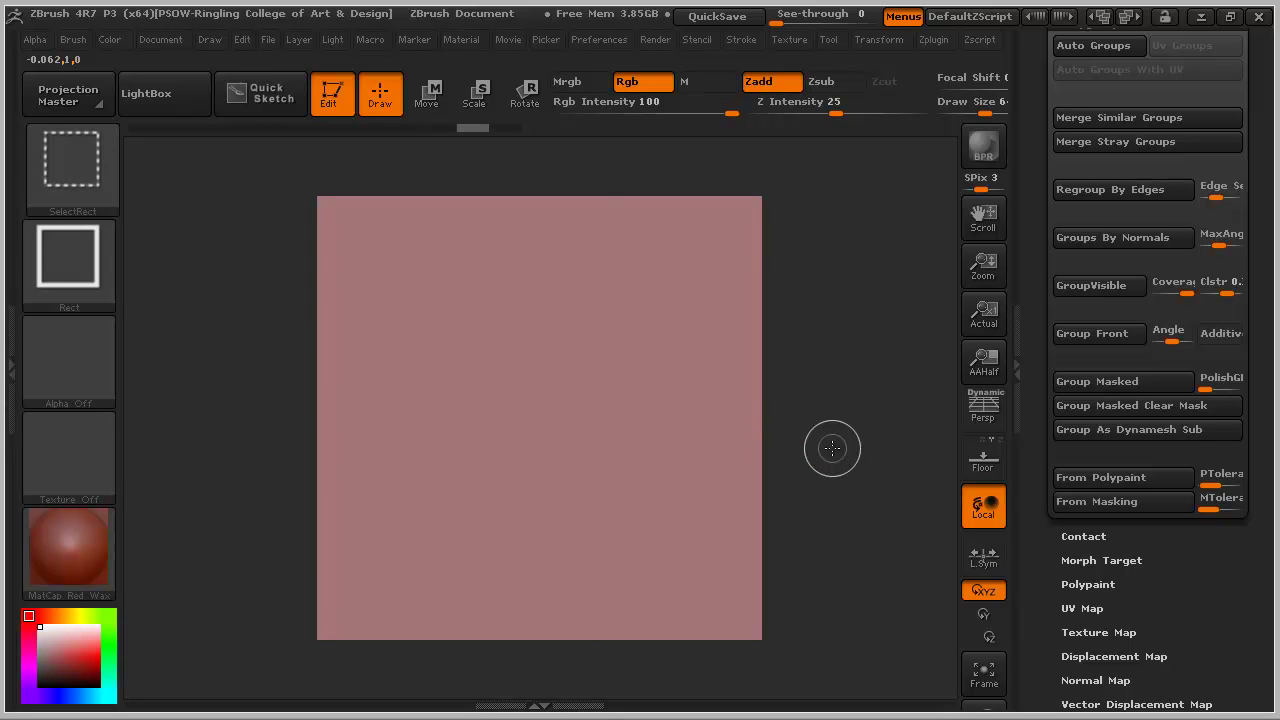
left_click(634, 460, "ctrl+shift")
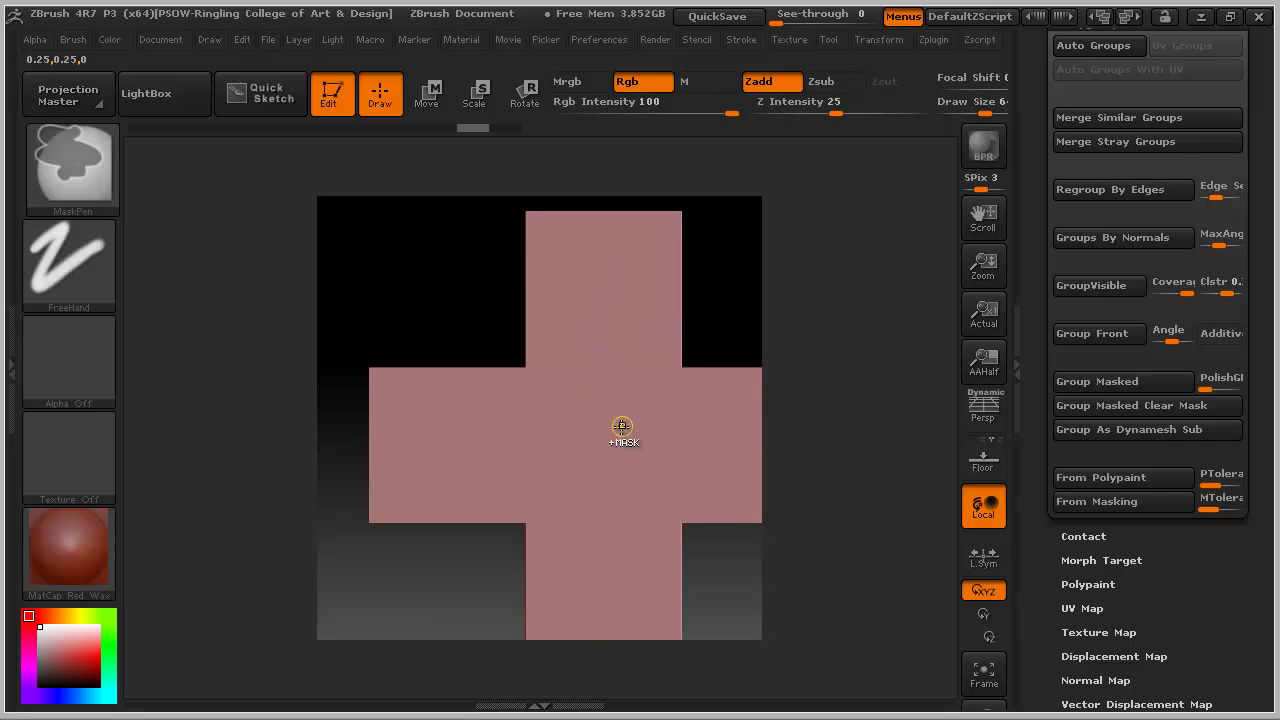
key("ctrl+shift")
left_click(606, 436, "ctrl+shift")
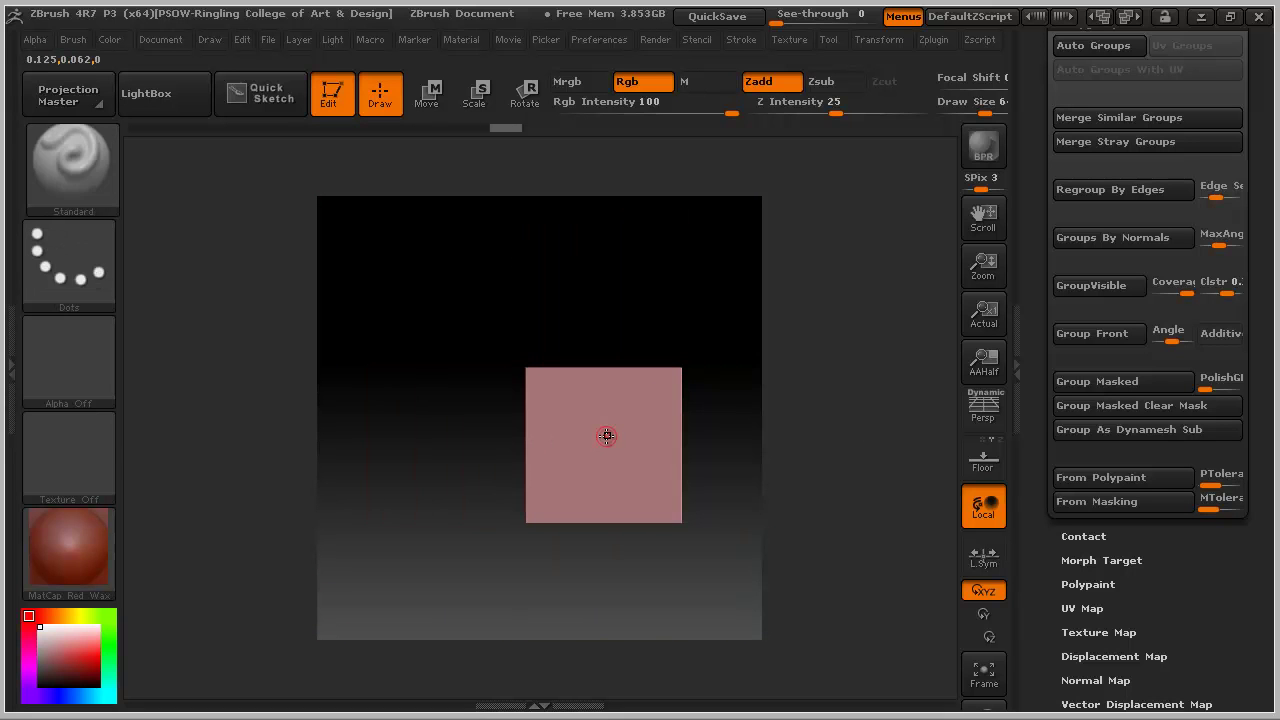
key("f")
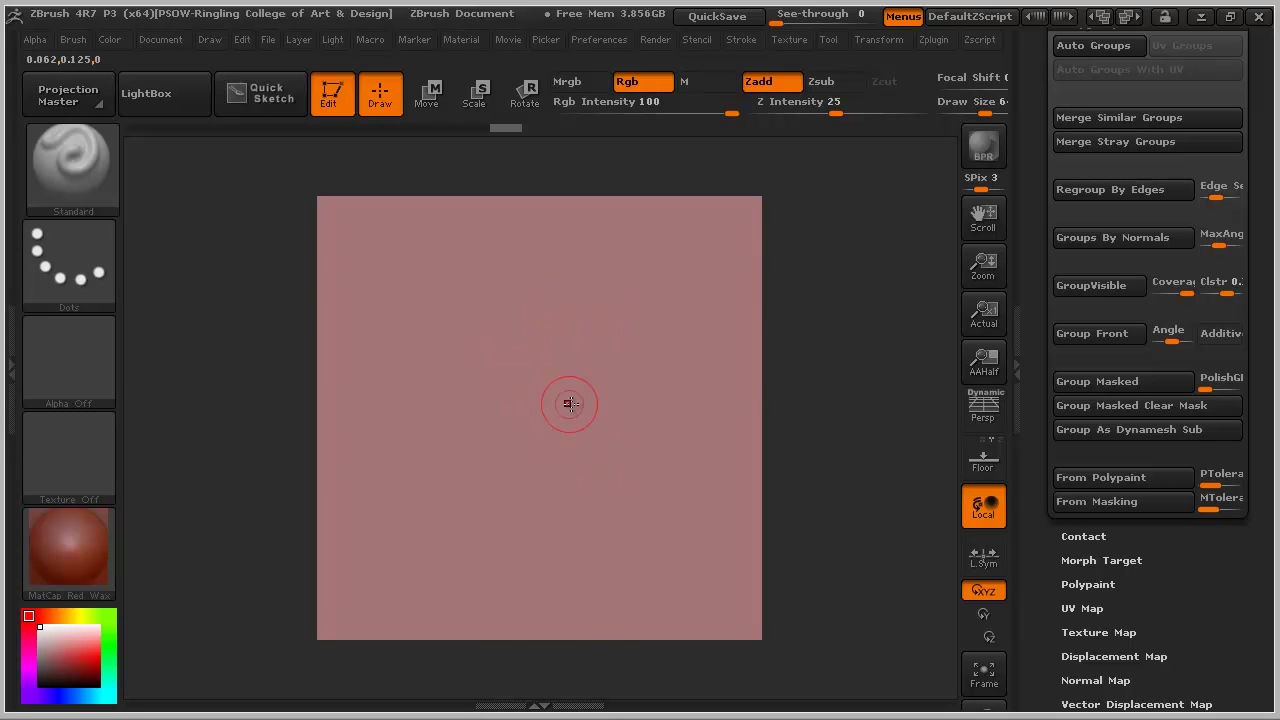
- Try wrapped strokes across the central plane's edges, check them against the surrounding planes, and undo back to the clean, isolated plane
key("ctrl+shift")
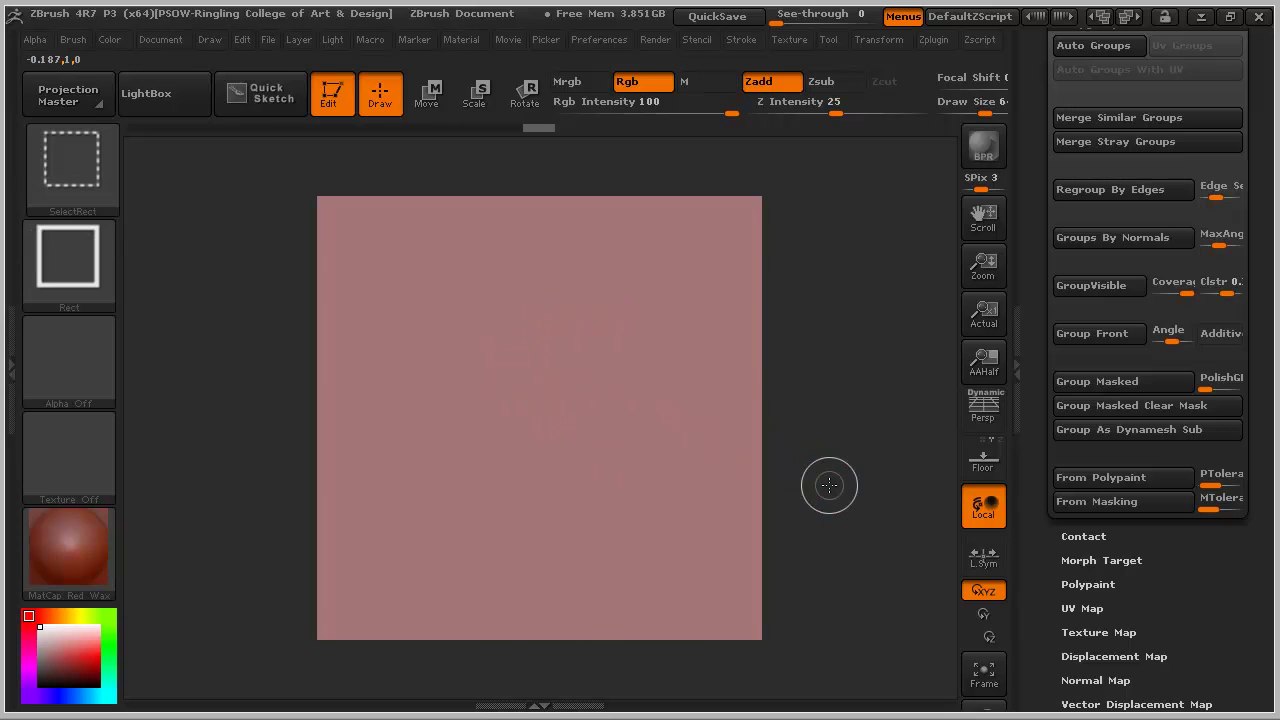
mouse_move(572, 458)
left_mouse_down()
mouse_move(299, 449)
mouse_move(642, 371)
mouse_move(777, 257)
mouse_move(345, 283)
mouse_move(531, 187)
mouse_move(543, 679)
left_mouse_up()
mouse_move(720, 540)
right_mouse_down("ctrl+shift")
mouse_move(680, 433)
mouse_move(656, 507)
mouse_move(612, 530)
right_mouse_up("ctrl+shift")
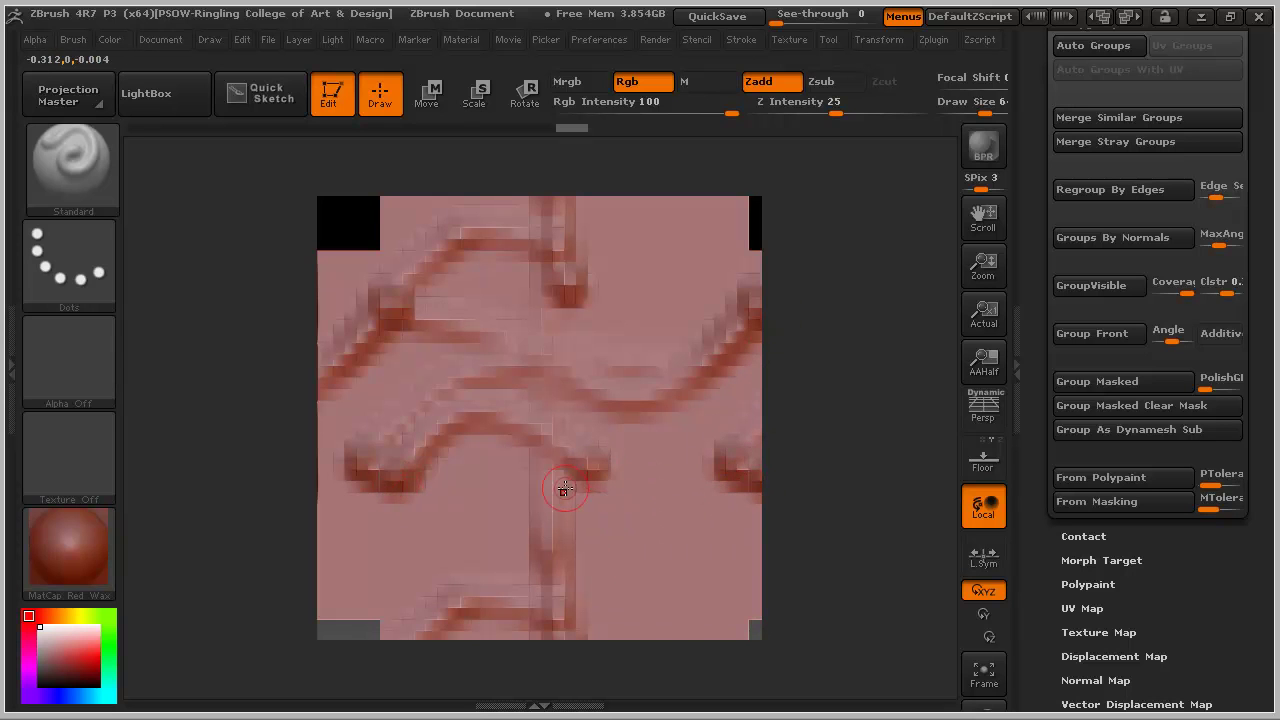
key("ctrl+z")
key("ctrl+z")
key("ctrl+z")
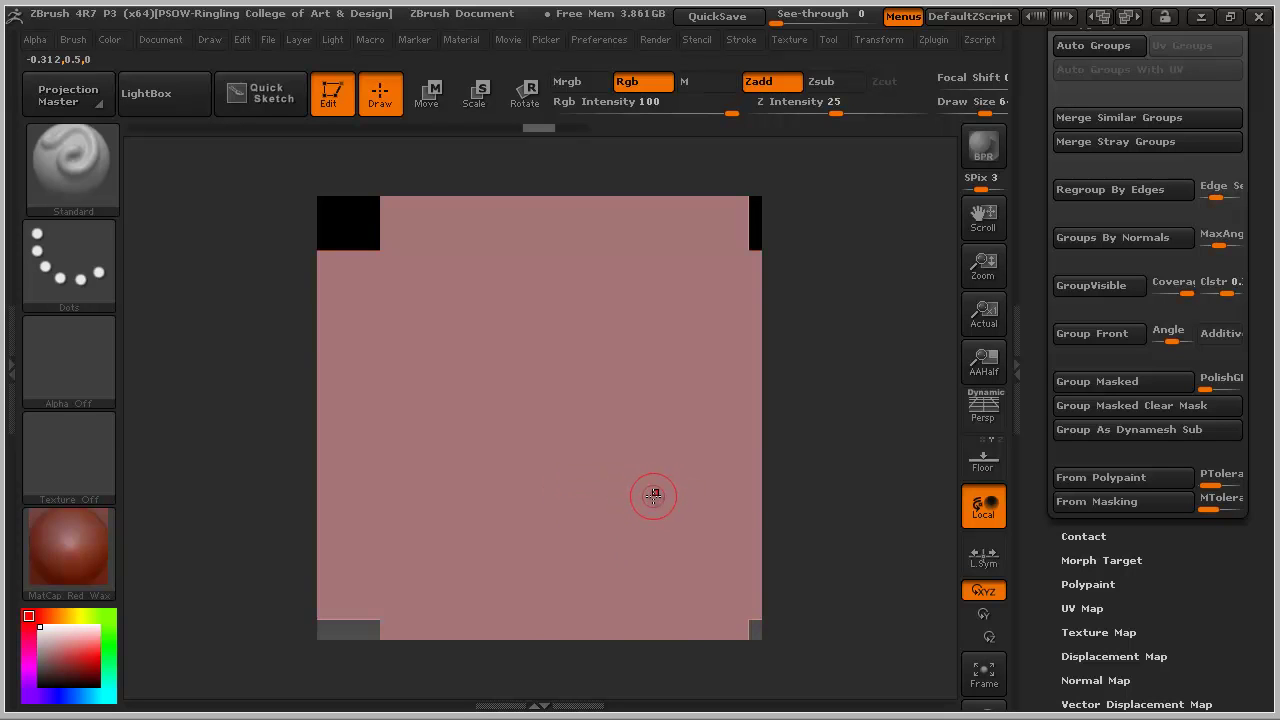
left_click(591, 463, "ctrl")
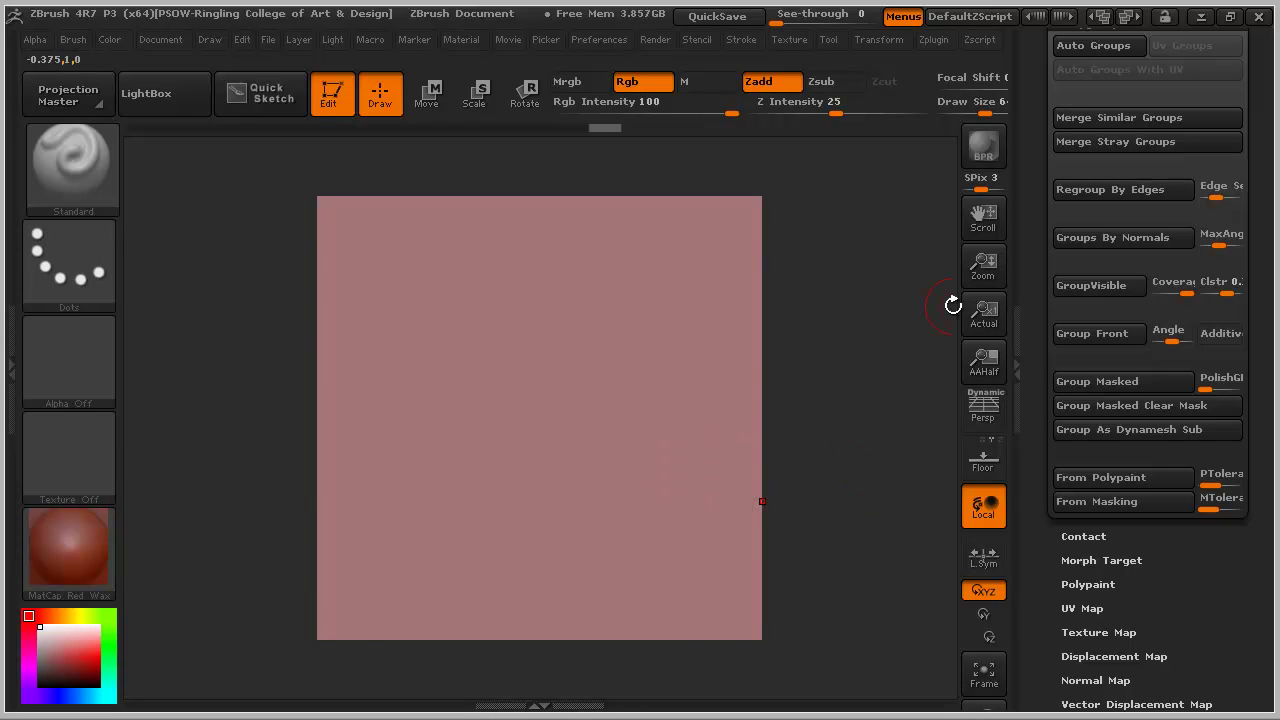
- Turn off the Smt smoothing modifier and divide the plane geometry up to subdivision level 7
left_click_drag(1262, 368, 1265, 497)
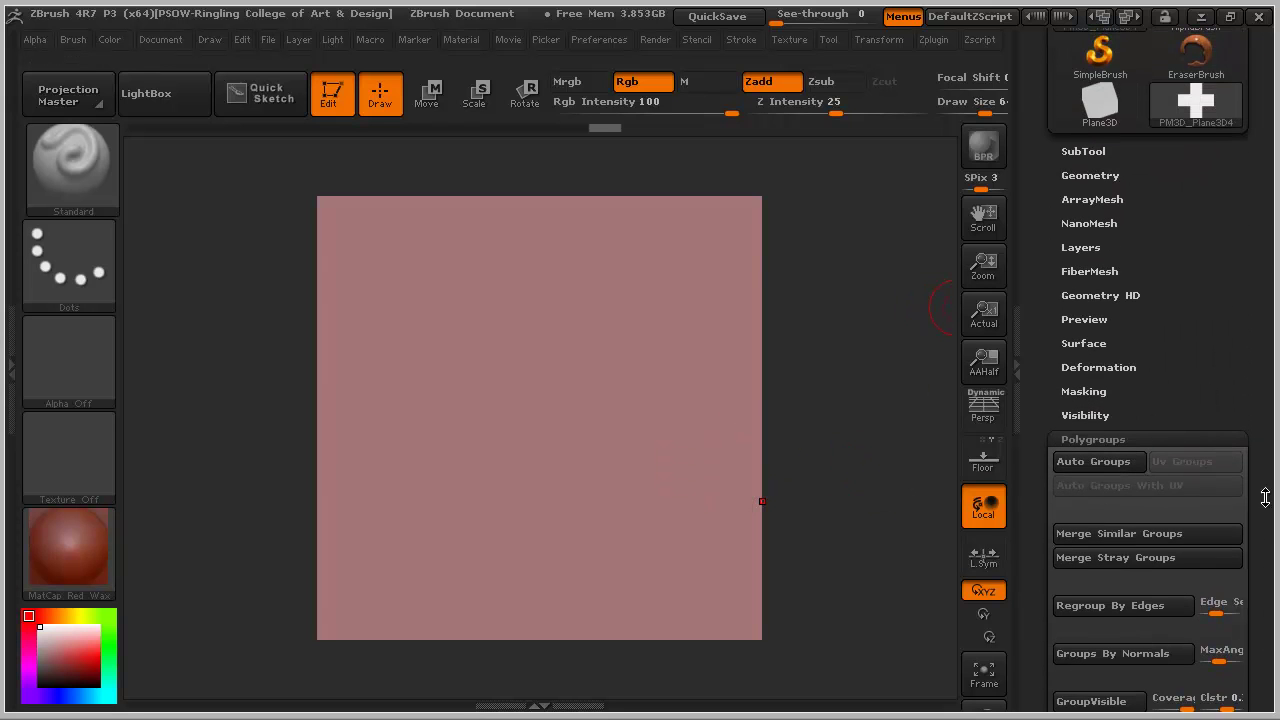
left_click(1112, 176)
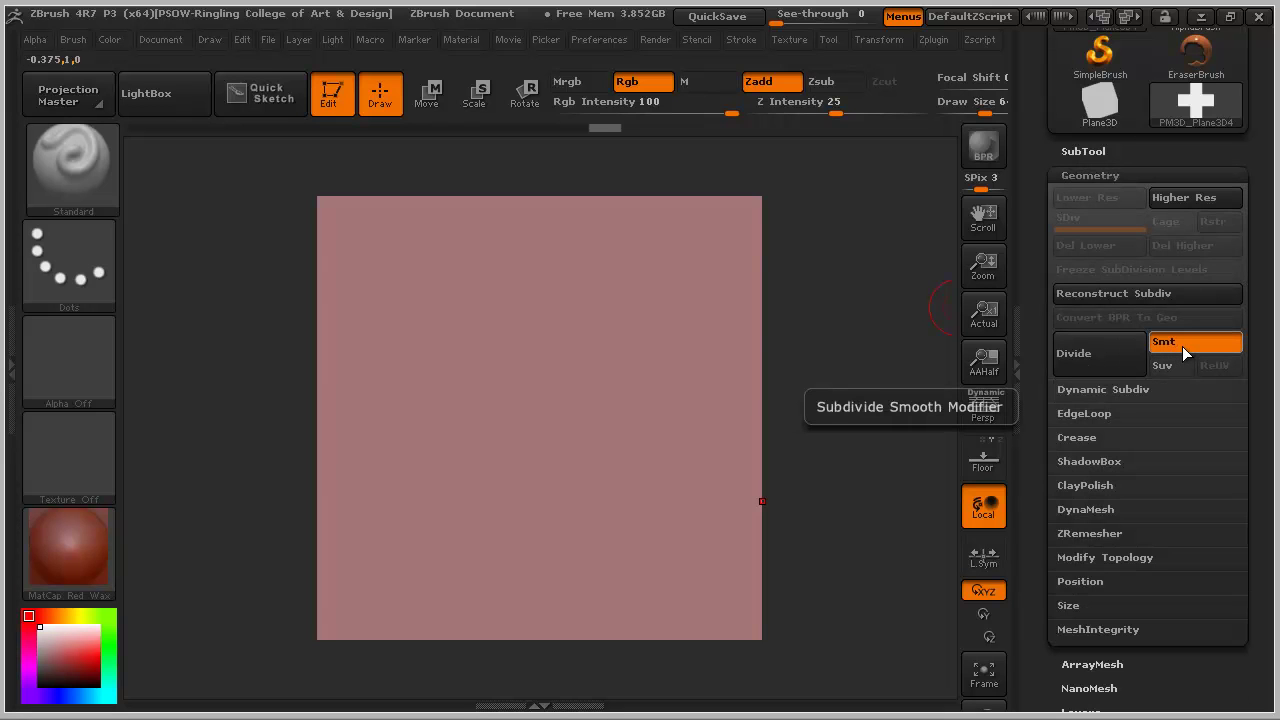
key("ctrl")
left_click(1182, 346)
left_click(1128, 352)
left_click(1128, 352)
left_click(1128, 352)
left_click(1128, 352)
- Undo the trial strokes on the subdivided plane, set the subdivision level to 6 and delete the higher level
mouse_move(461, 367)
left_mouse_down()
mouse_move(420, 360)
mouse_move(261, 398)
left_mouse_up()
key("ctrl+z")
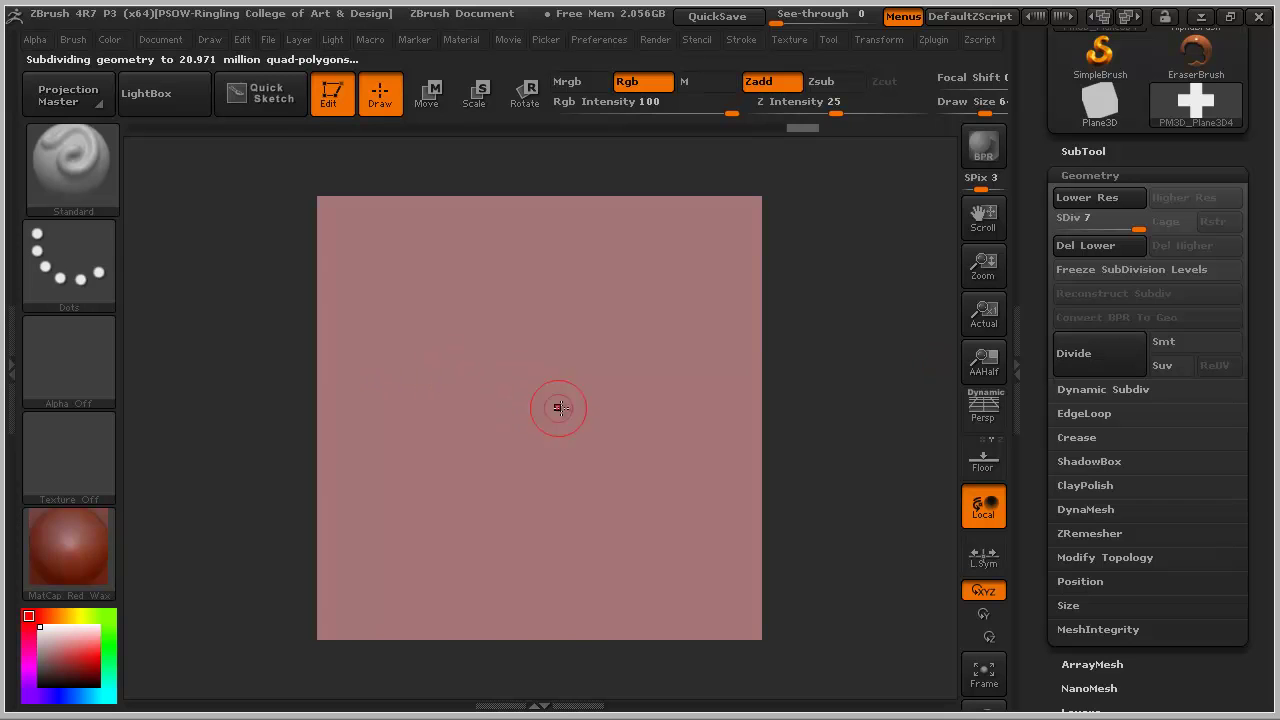
left_click_drag(571, 409, 408, 366)
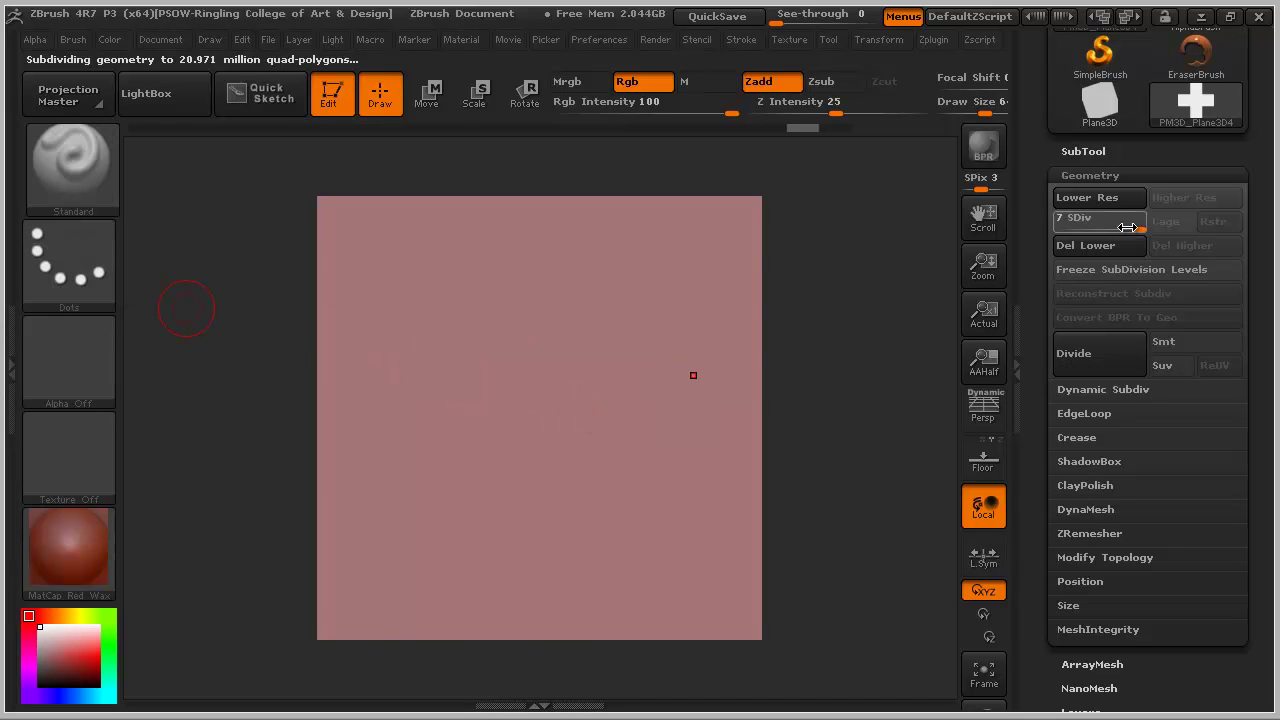
left_click_drag(1136, 229, 1120, 229)
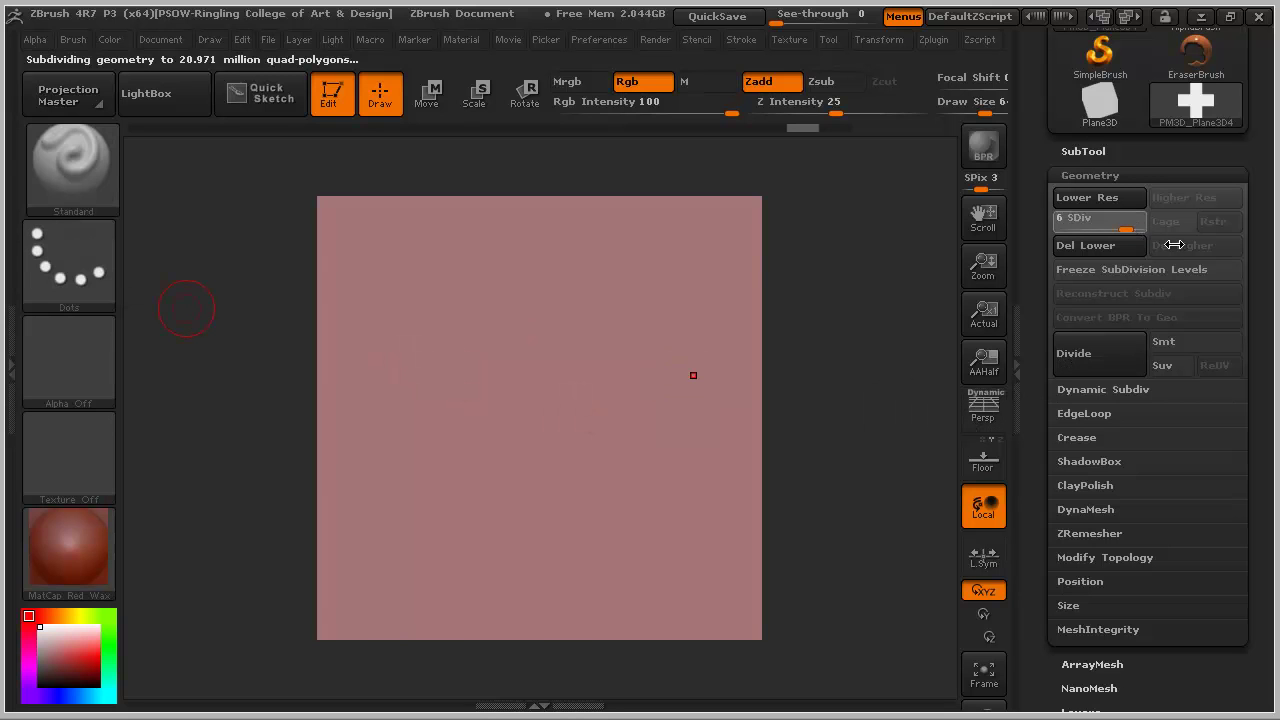
- Set the stroke type to FreeHand and try curving strokes that wrap over the plane's side edges, undoing each one
left_click(62, 248)
left_click(382, 278)
mouse_move(558, 346)
left_mouse_down()
mouse_move(358, 598)
mouse_move(423, 457)
mouse_move(331, 337)
mouse_move(640, 282)
mouse_move(628, 240)
left_mouse_up()
key("ctrl+z")
key("ctrl+z")
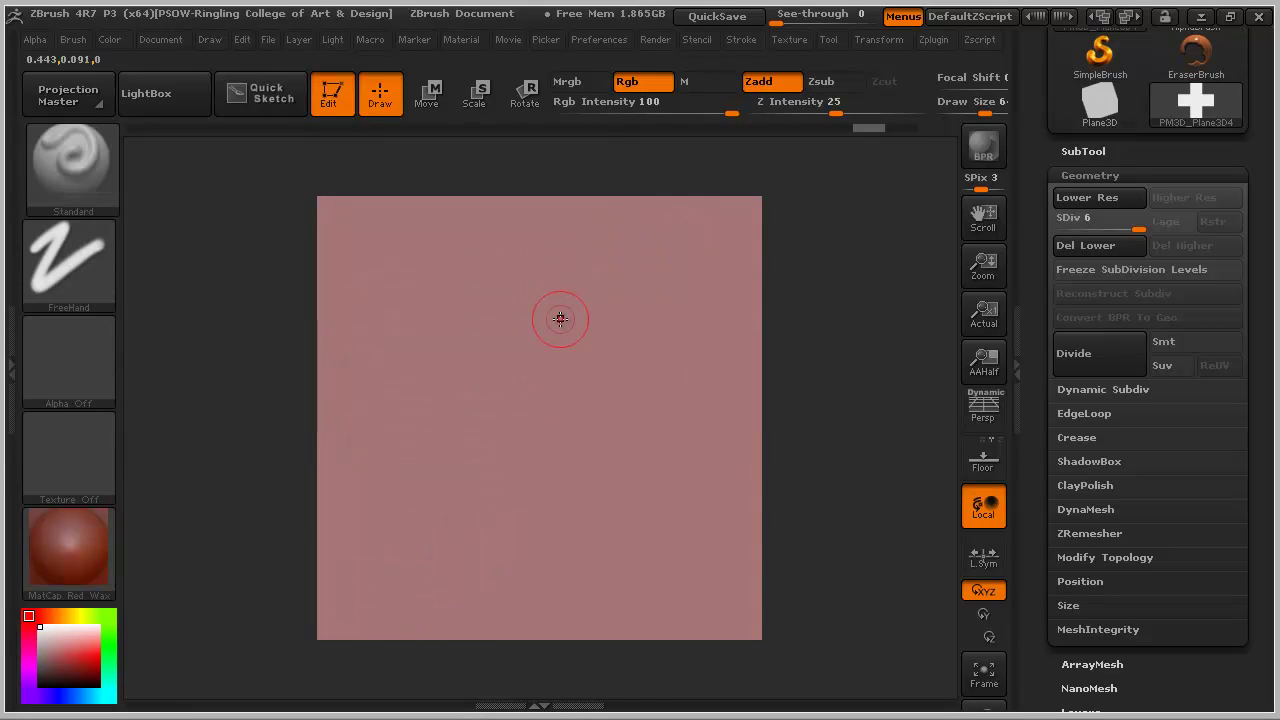
mouse_move(586, 329)
left_mouse_down()
mouse_move(328, 428)
mouse_move(266, 514)
mouse_move(623, 486)
mouse_move(820, 290)
left_mouse_up()
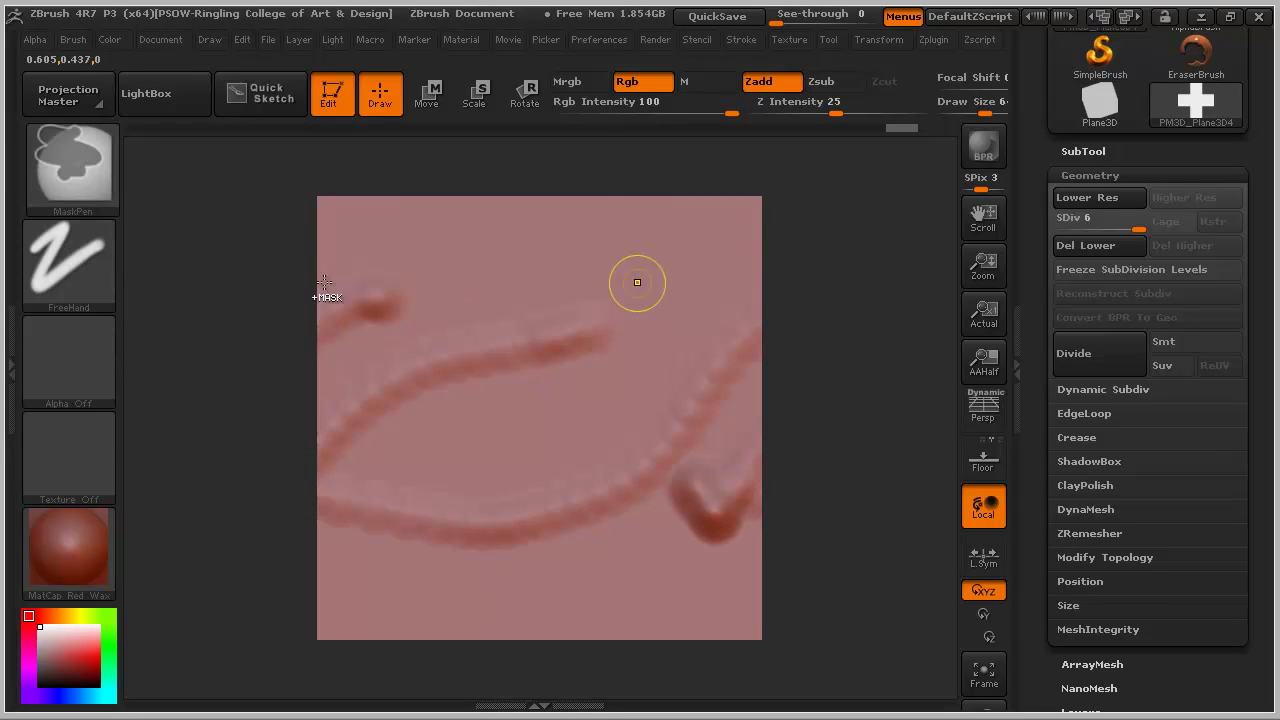
key("ctrl+z")
mouse_move(578, 324)
left_mouse_down()
mouse_move(503, 314)
mouse_move(290, 470)
mouse_move(401, 464)
mouse_move(615, 520)
mouse_move(728, 272)
mouse_move(766, 251)
mouse_move(450, 256)
mouse_move(268, 500)
mouse_move(214, 508)
left_mouse_up()
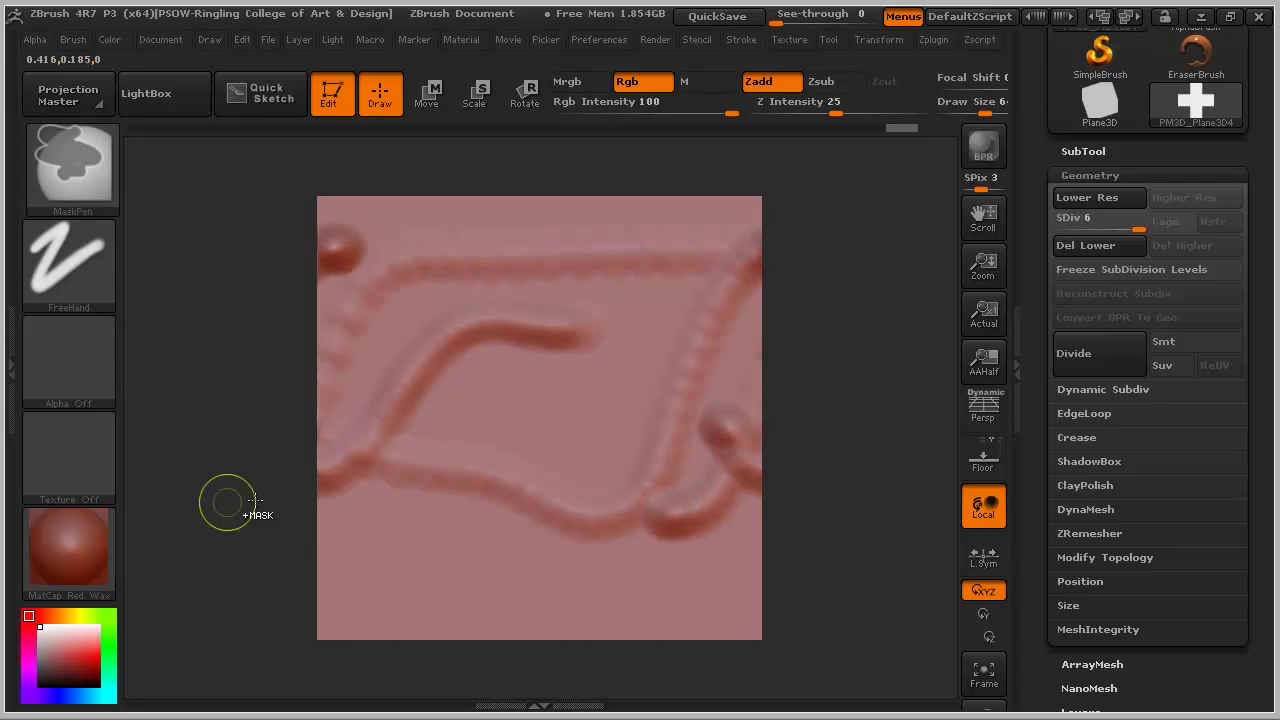
key("ctrl+z")
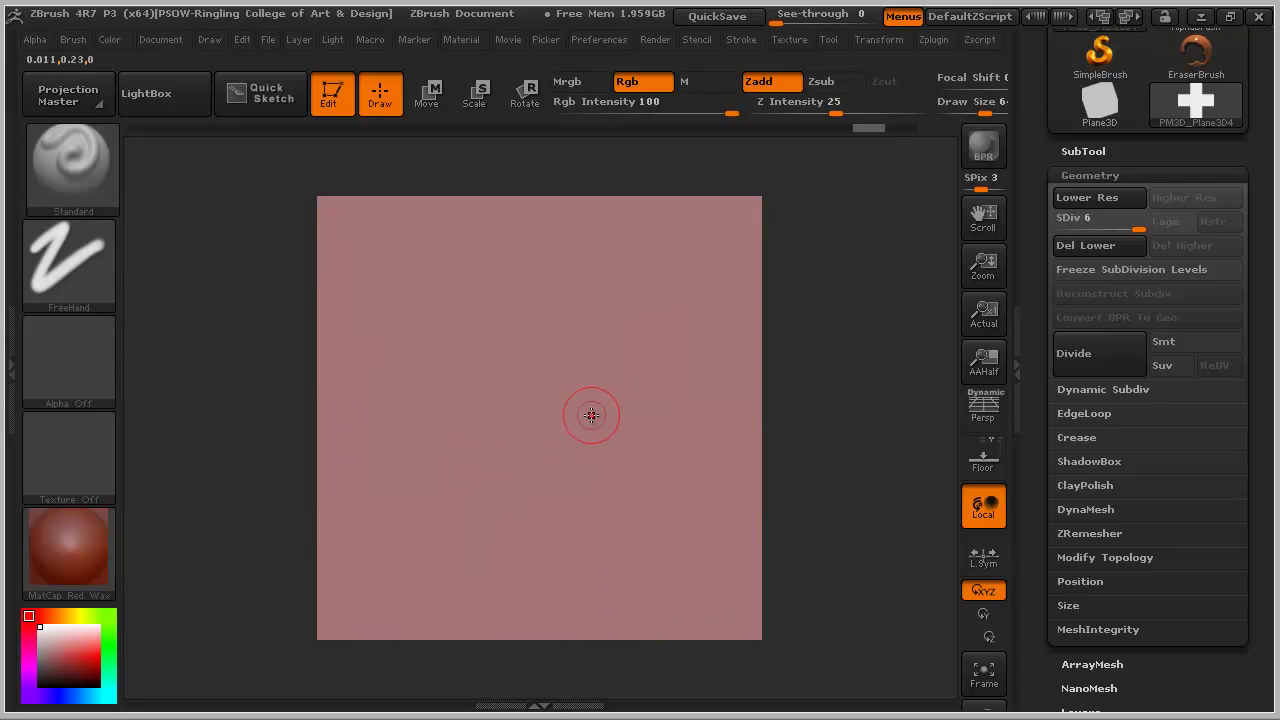
- Try more FreeHand strokes across the central plane towards its side edge and undo all of them
mouse_move(512, 452)
left_mouse_down()
mouse_move(286, 521)
mouse_move(682, 445)
left_mouse_up()
key("ctrl+z")
key("ctrl+z")
mouse_move(655, 338)
left_mouse_down()
mouse_move(616, 340)
mouse_move(368, 488)
mouse_move(337, 493)
left_mouse_up()
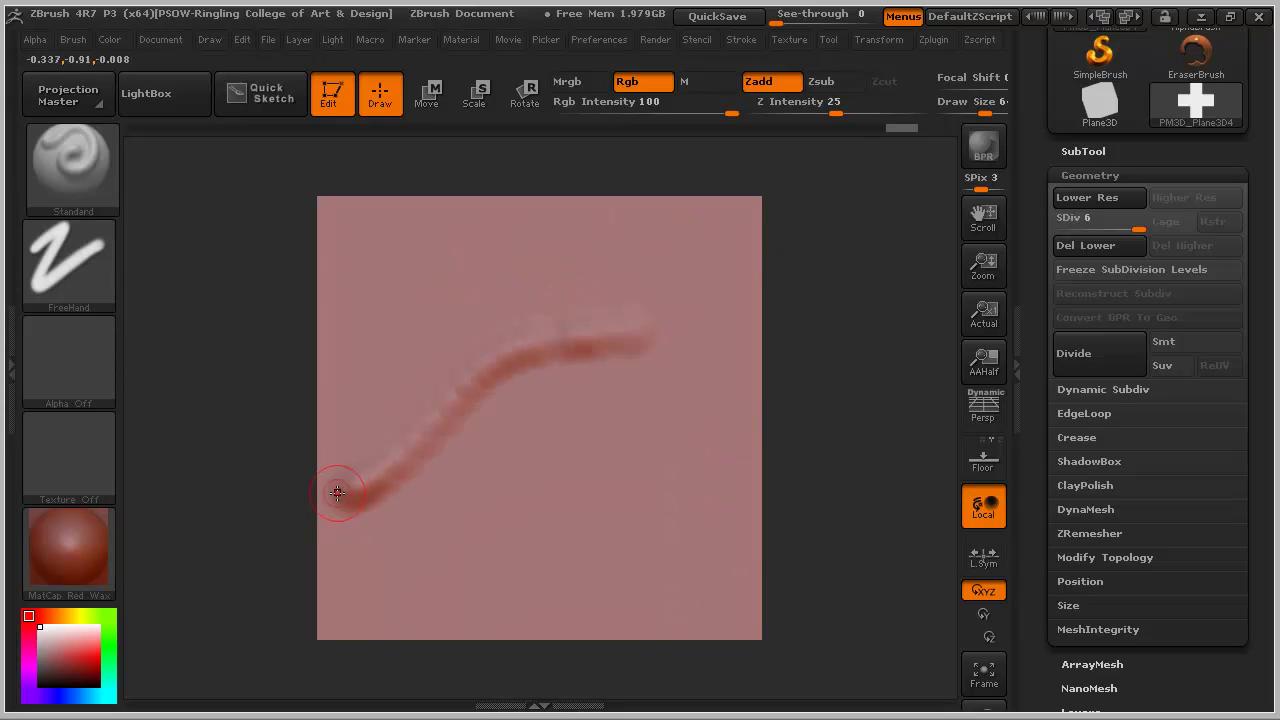
key("ctrl")
key("ctrl+z")
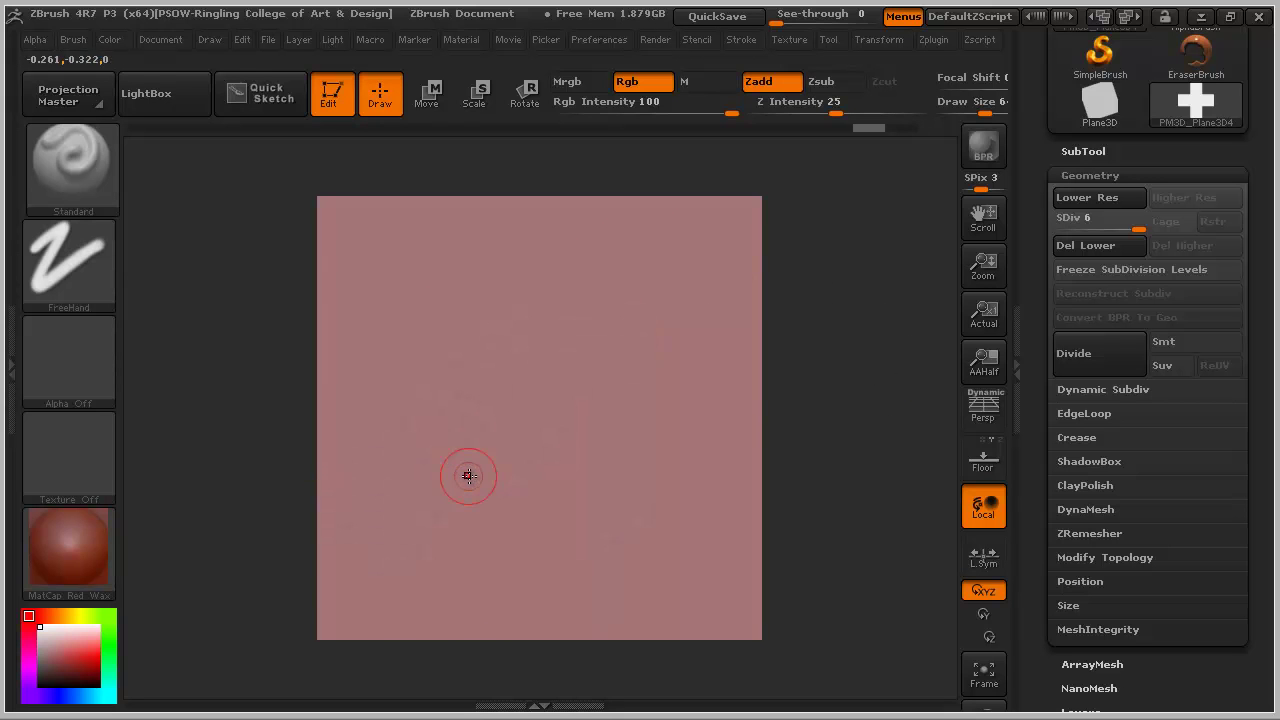
mouse_move(645, 314)
left_mouse_down()
mouse_move(323, 514)
mouse_move(197, 441)
mouse_move(233, 349)
left_mouse_up()
key("ctrl+z")
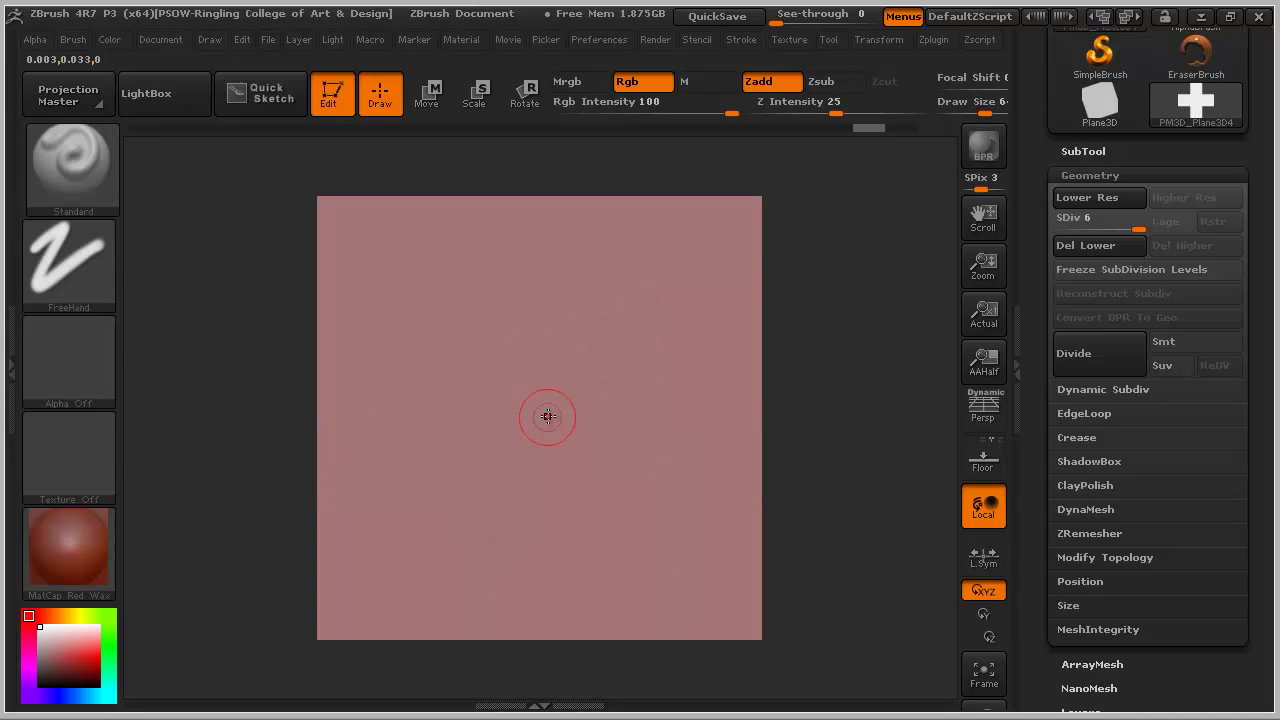
- Sculpt winding FreeHand strokes over the plane's upper and lower edges and unhide the surrounding planes to examine the tiling
mouse_move(668, 387)
left_mouse_down()
mouse_move(537, 391)
mouse_move(403, 357)
mouse_move(562, 320)
mouse_move(590, 285)
mouse_move(480, 240)
mouse_move(410, 180)
mouse_move(403, 78)
left_mouse_up()
left_click_drag(433, 512, 563, 450)
right_click_drag(806, 443, 775, 350, "ctrl")
- Isolate the central plane, frame it to fill the canvas, and undo the winding strokes
key("ctrl+shift")
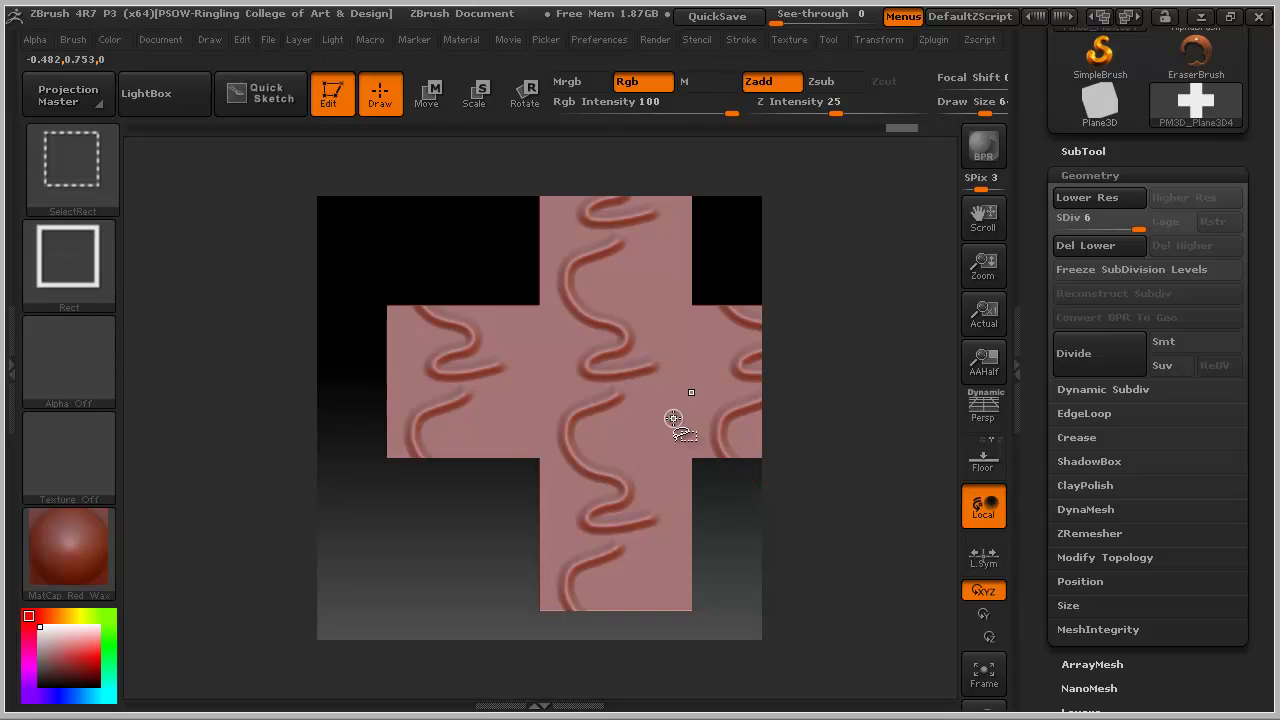
left_click(673, 418, "ctrl+shift")
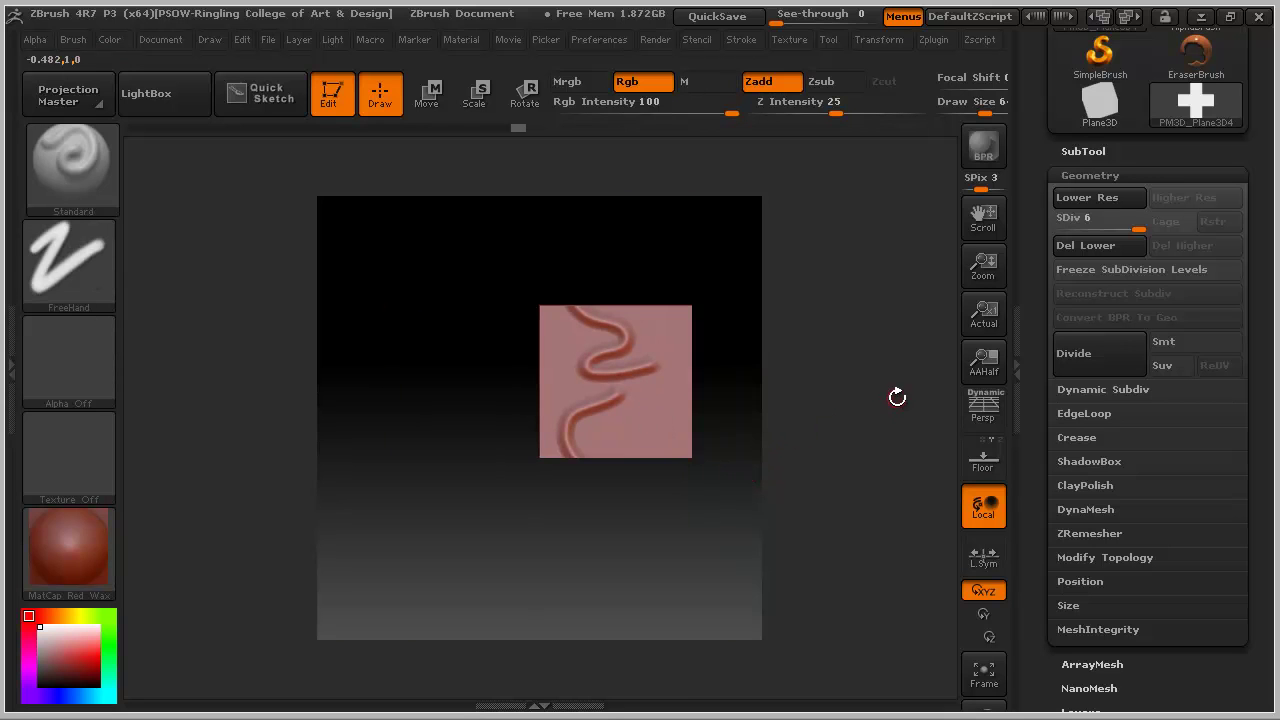
key("f")
key("ctrl+shift")
key("ctrl")
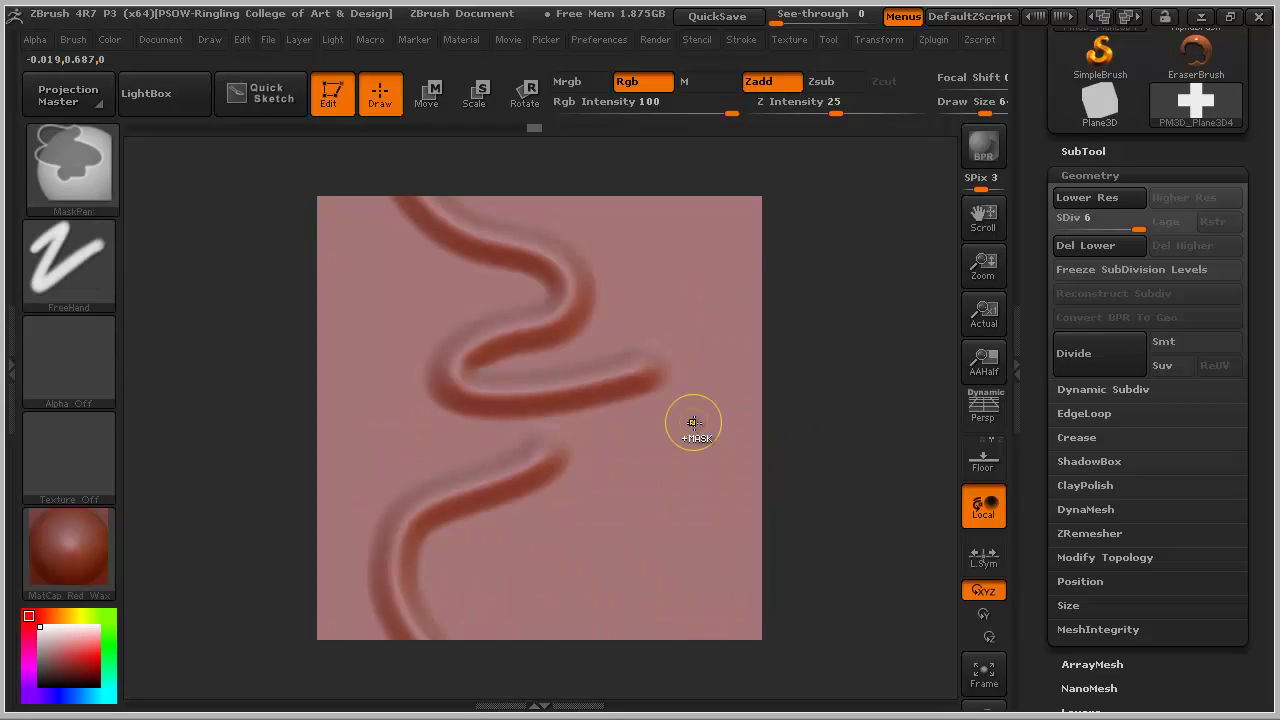
key("ctrl+z")
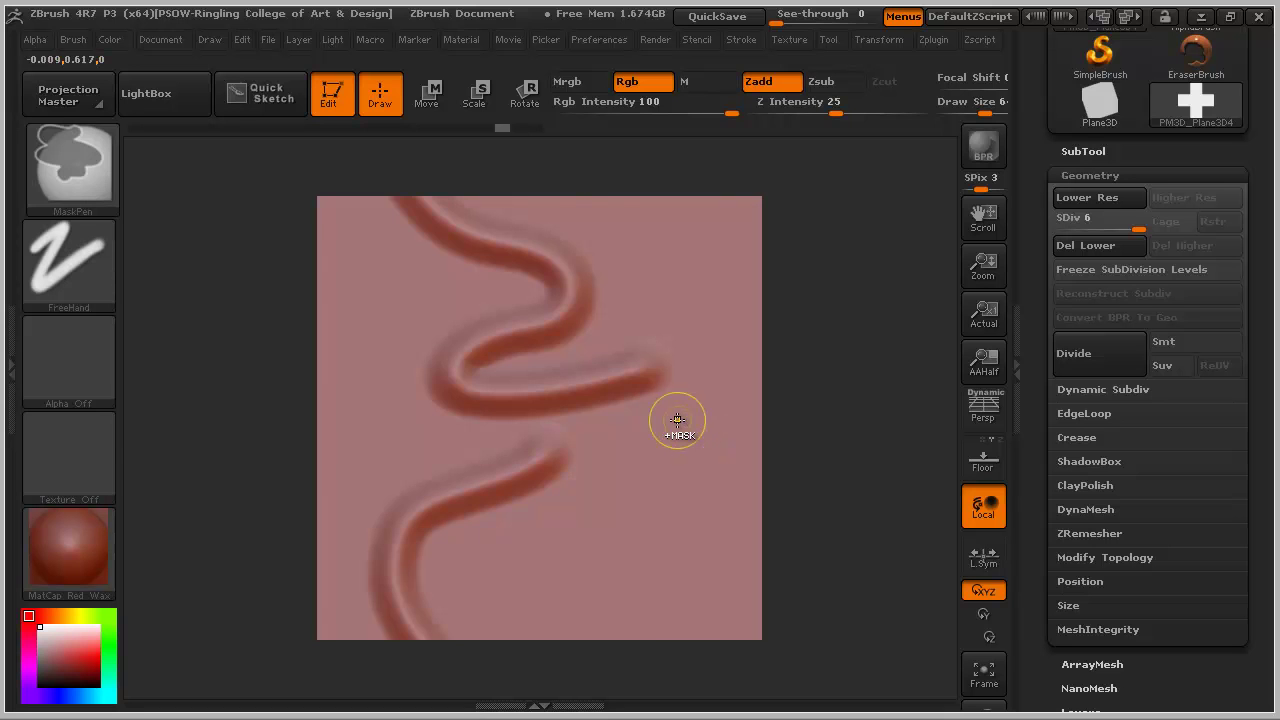
key("ctrl+z")
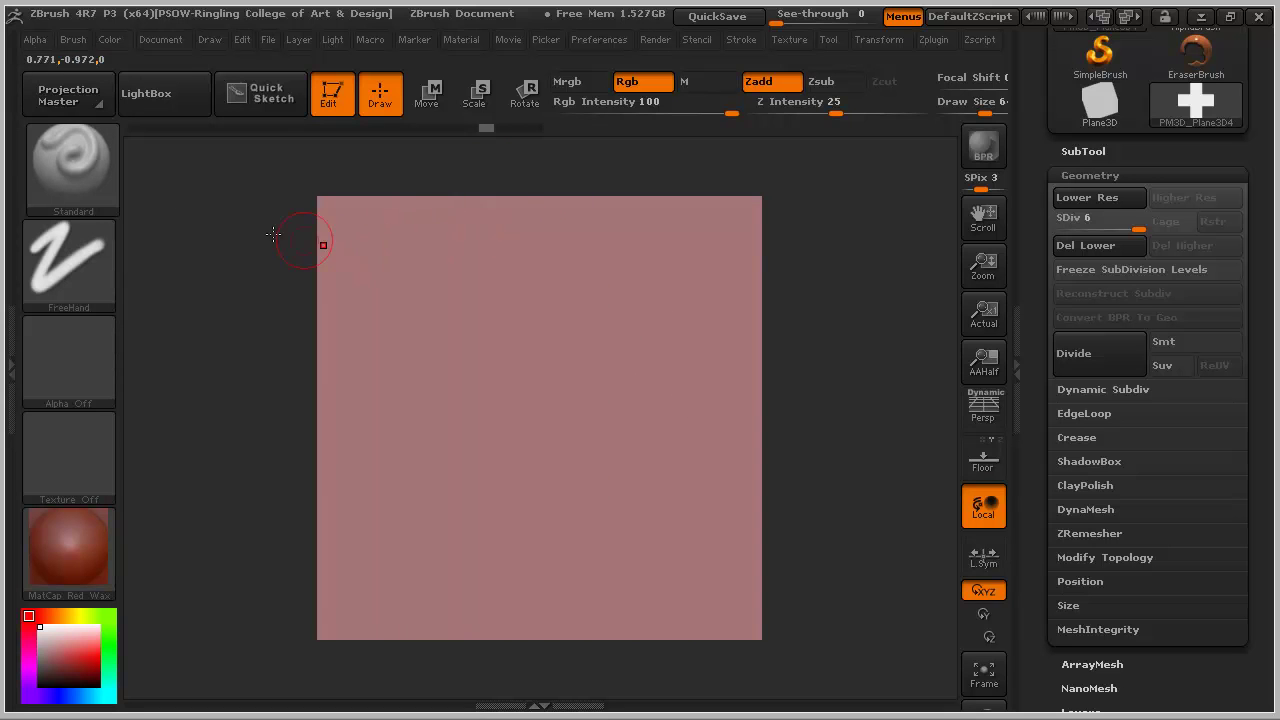
- Set the stroke type to DragRect with Alpha 57, stamp a trial pattern on the plane and undo it
left_click(88, 238)
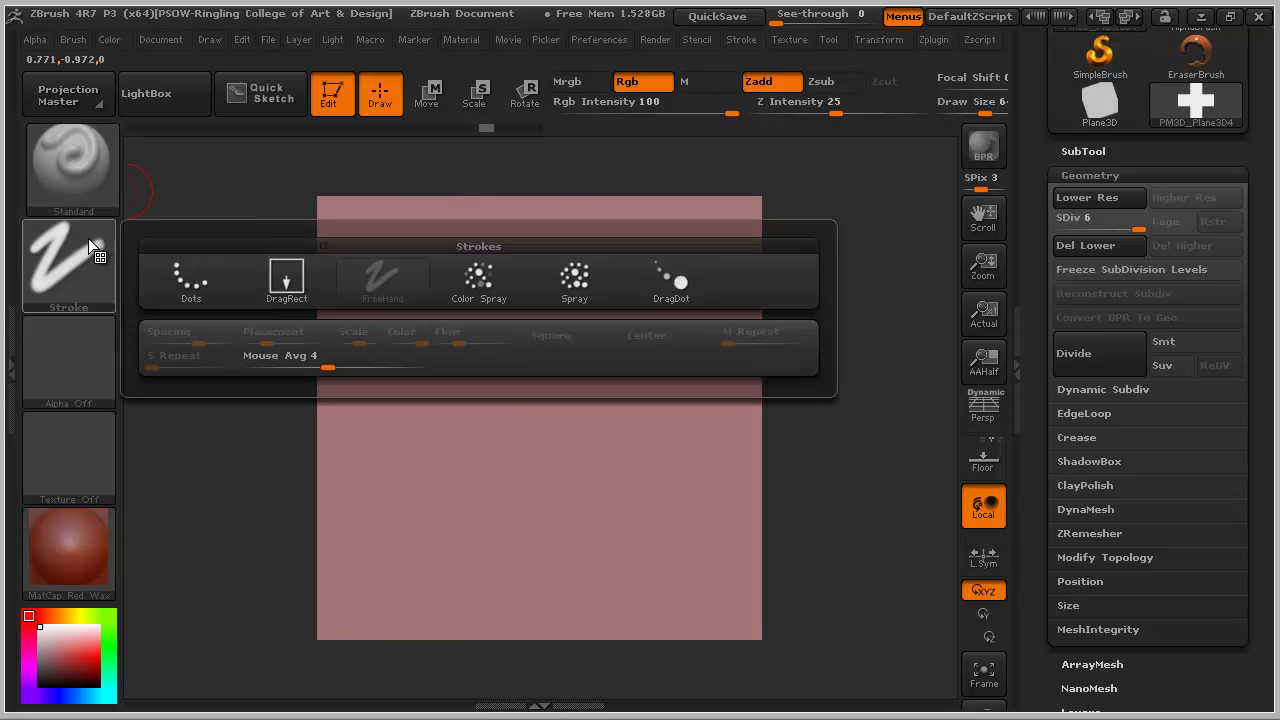
left_click(288, 278)
left_click(80, 340)
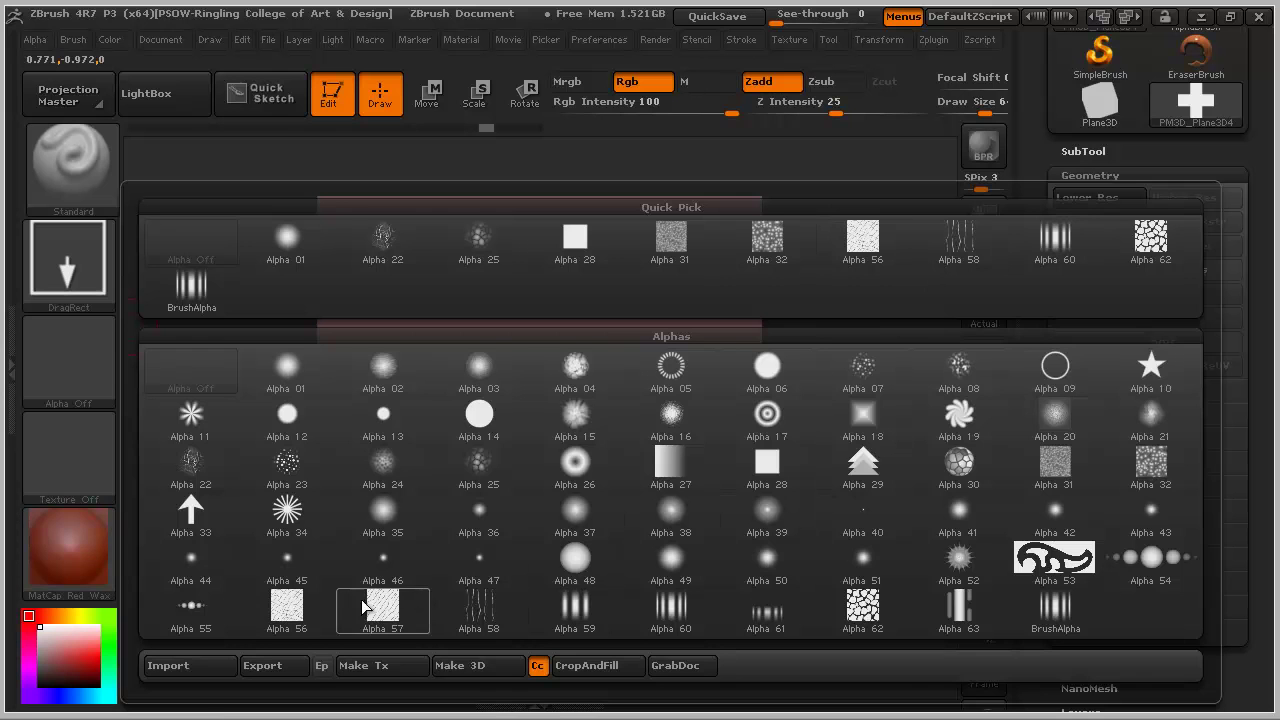
left_click(411, 603)
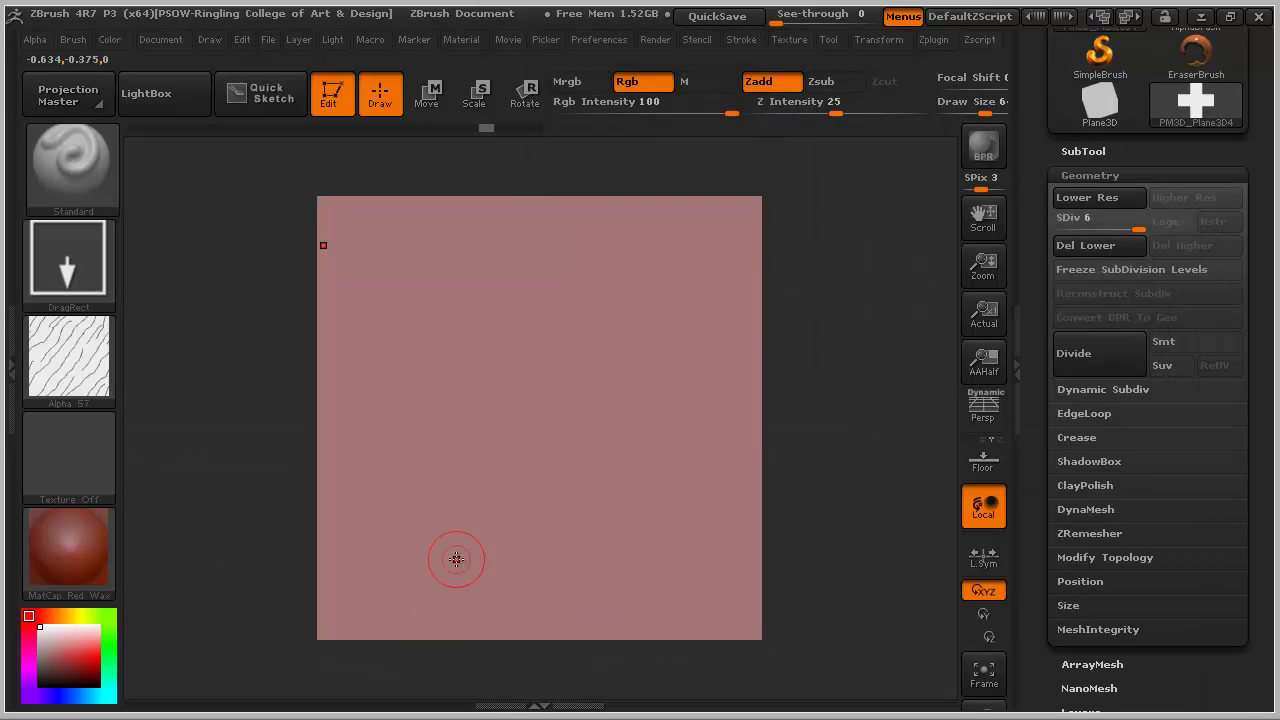
mouse_move(581, 321)
left_mouse_down()
mouse_move(686, 243)
mouse_move(617, 271)
left_mouse_up()
key("ctrl")
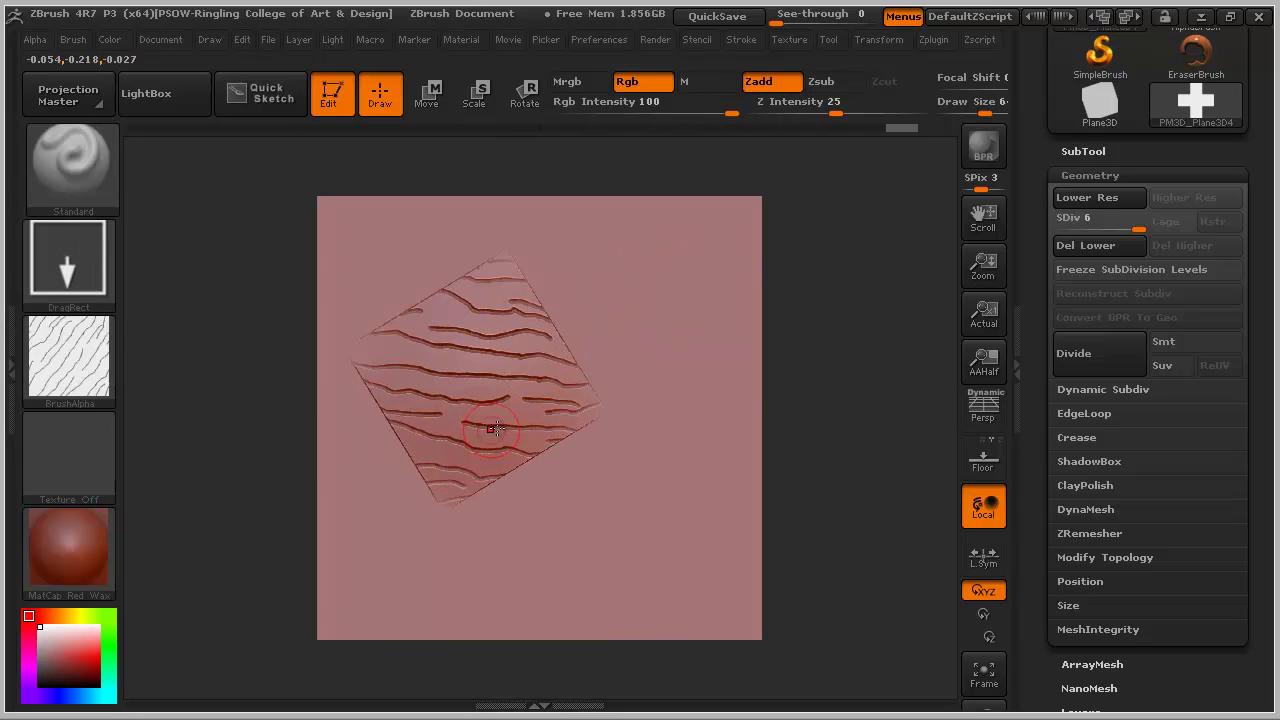
key("ctrl")
- Switch the brush alpha to Alpha 58, try a large stamp that runs past the plane's side edge, and undo it
left_click(76, 367)
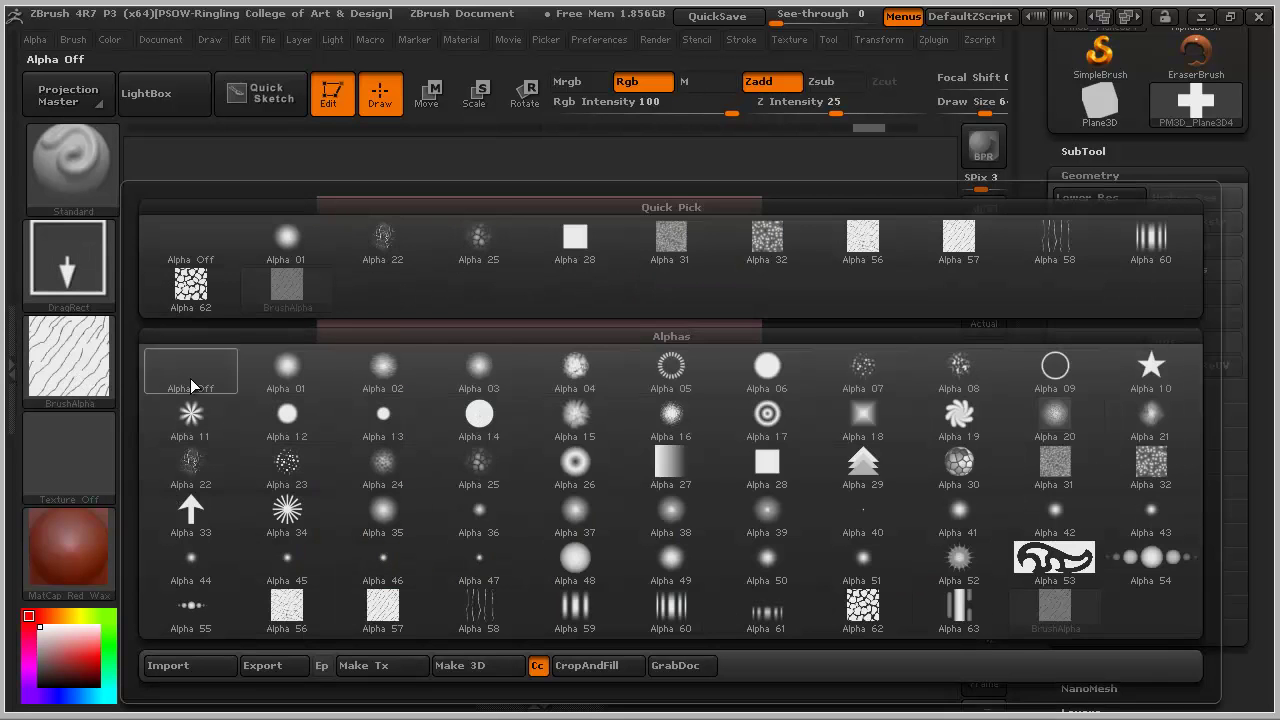
left_click(479, 605)
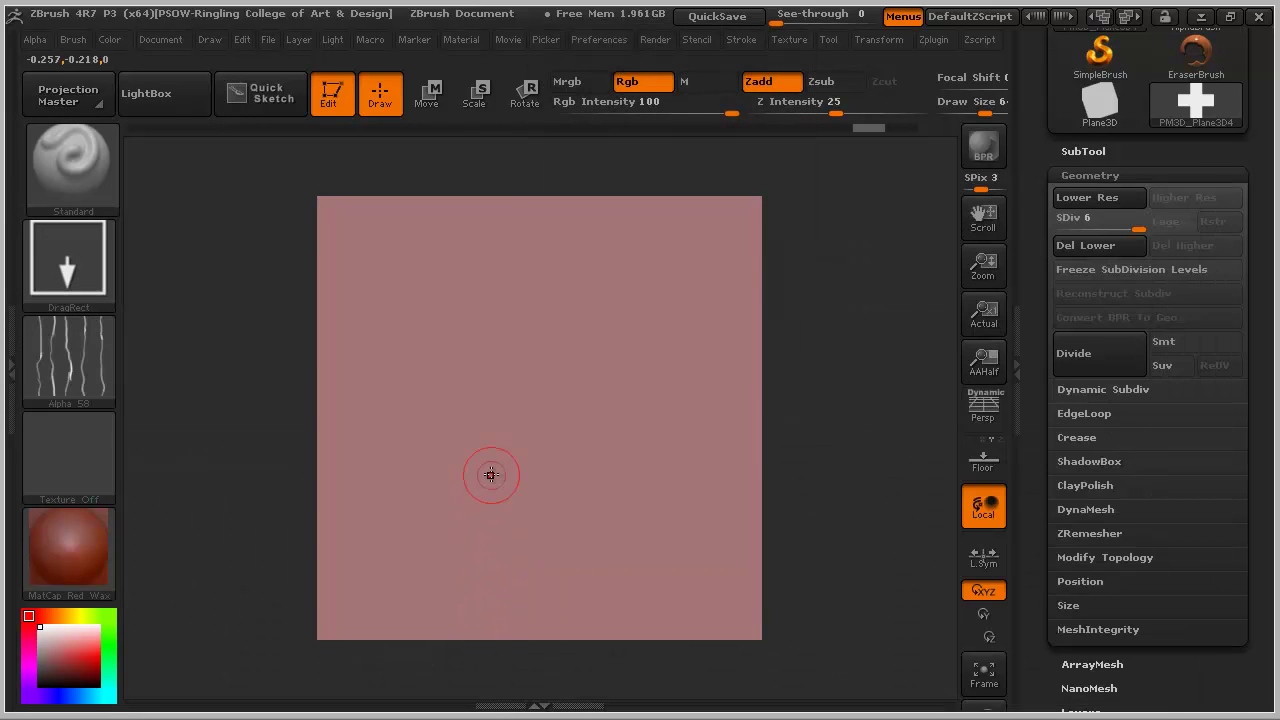
mouse_move(649, 349)
left_mouse_down()
mouse_move(851, 246)
mouse_move(875, 210)
mouse_move(1050, 70)
left_mouse_up()
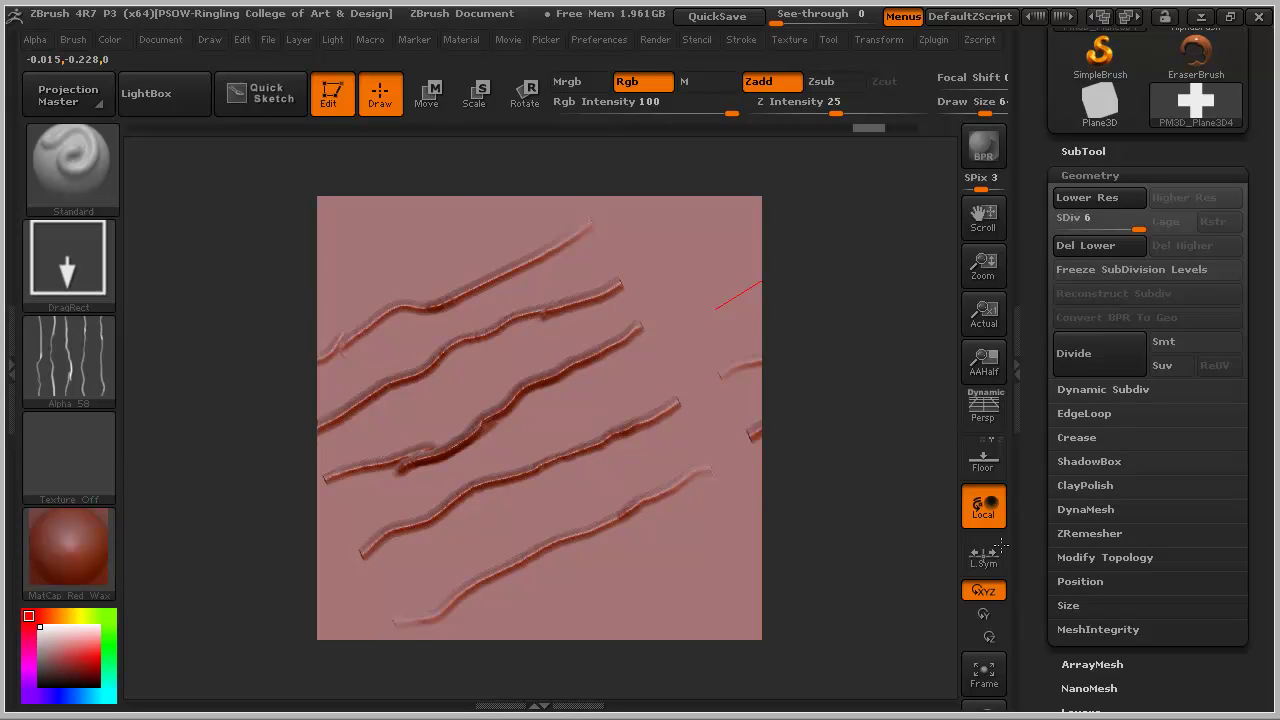
left_click_drag(1003, 541, 934, 577)
key("ctrl+z")
key("ctrl+z")
key("ctrl+z")
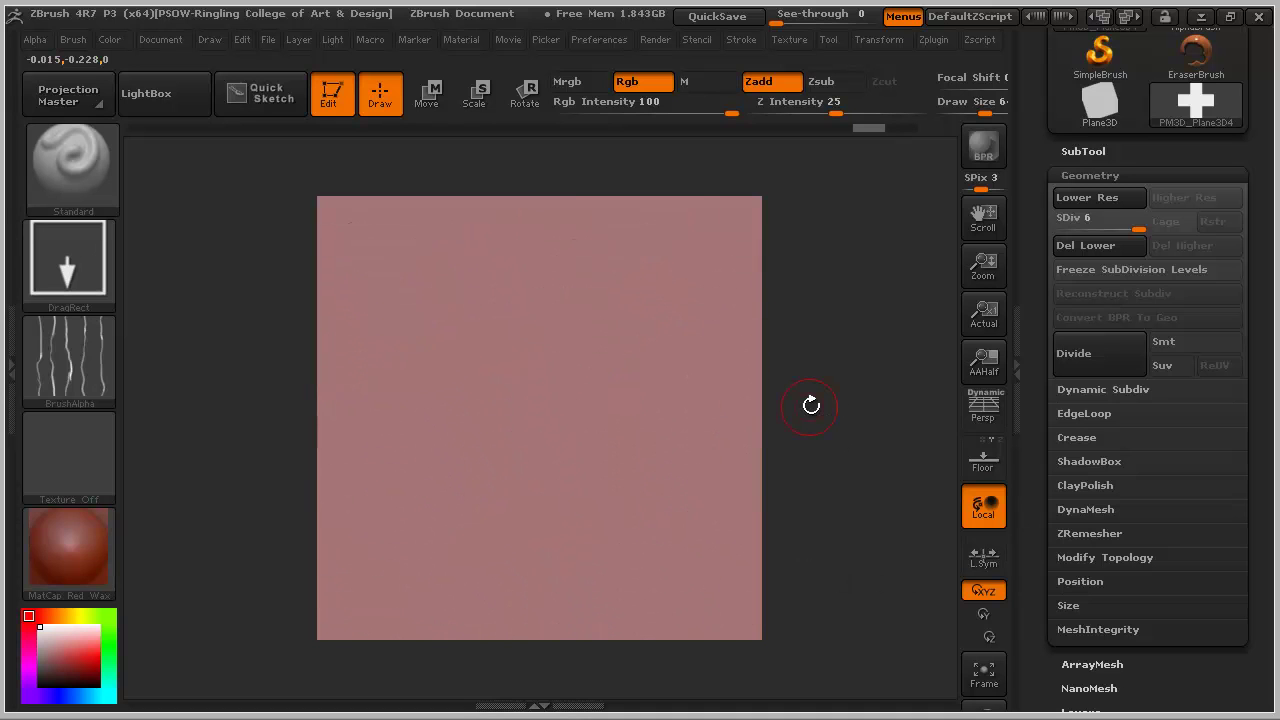
- Lower the plane's subdivision level to 5, try a stamp with the current line alpha, and undo it
left_click_drag(1138, 229, 1127, 231)
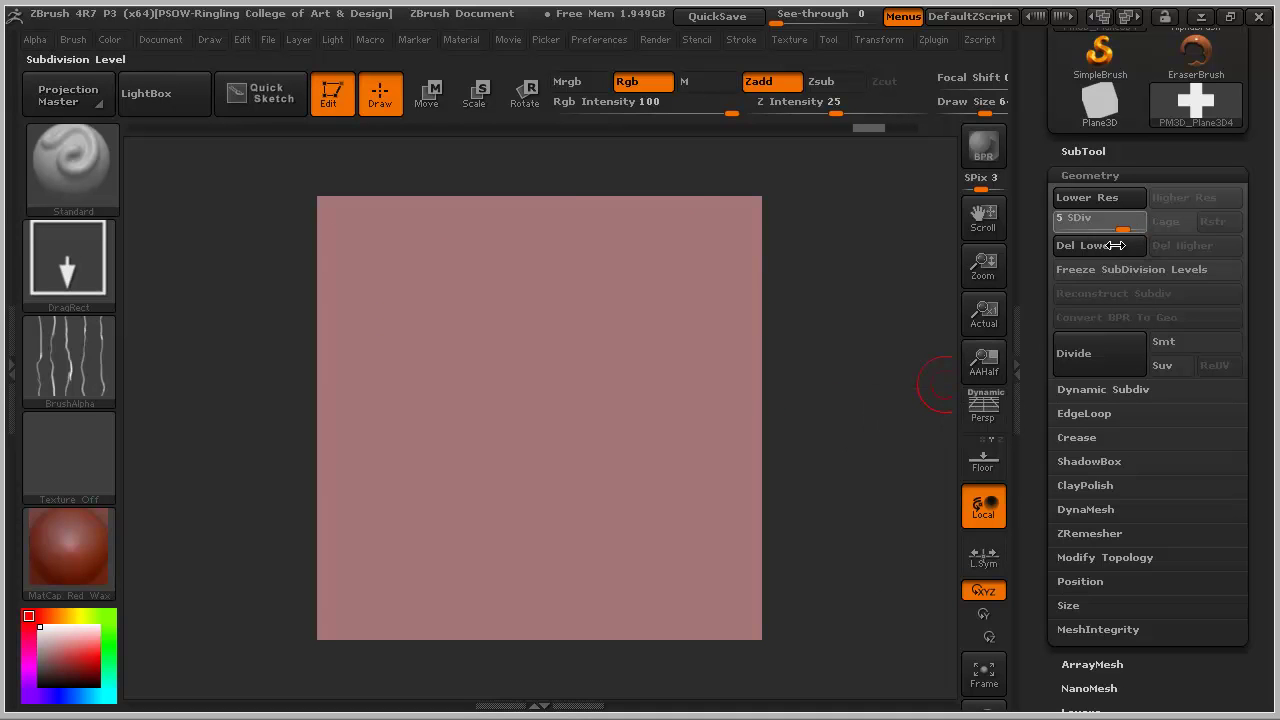
mouse_move(400, 394)
left_mouse_down()
mouse_move(712, 279)
mouse_move(840, 430)
mouse_move(863, 483)
mouse_move(829, 500)
mouse_move(760, 476)
left_mouse_up()
key("ctrl+z")
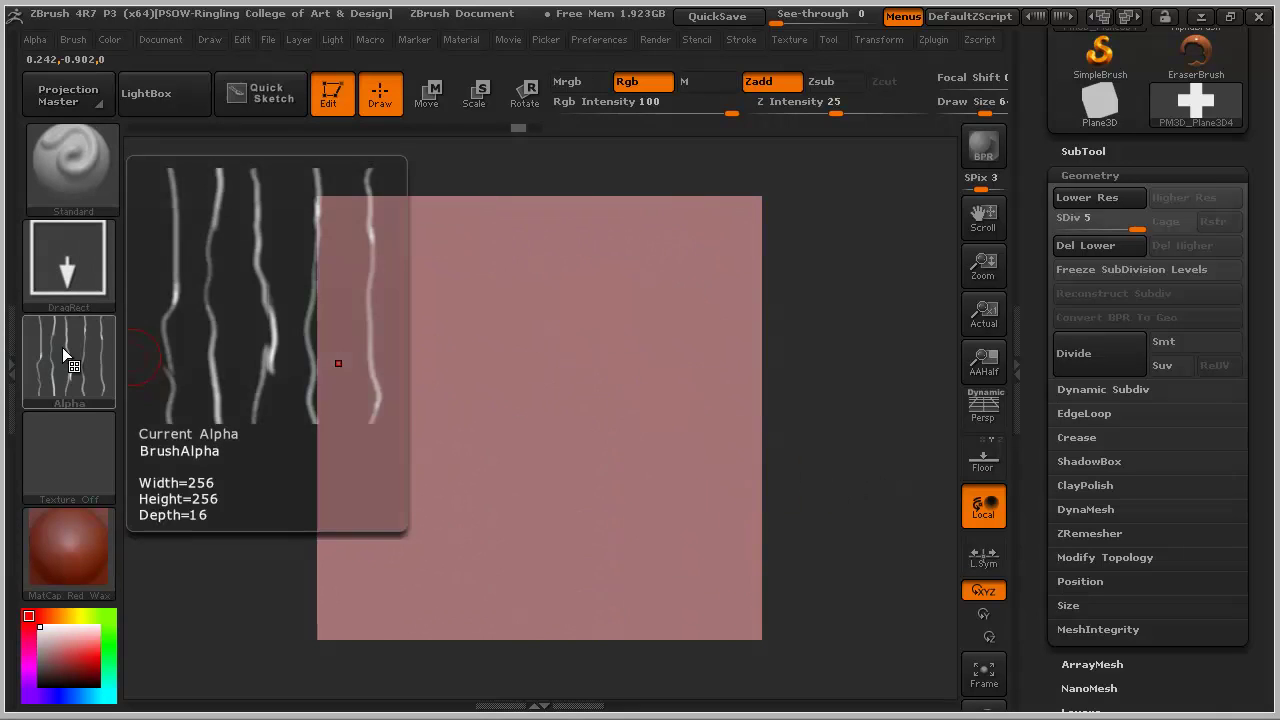
- Switch the brush alpha to Alpha 22 and stamp overlapping crack patterns until they cover the whole central plane, including across its edges
left_click(60, 348)
left_click(205, 464)
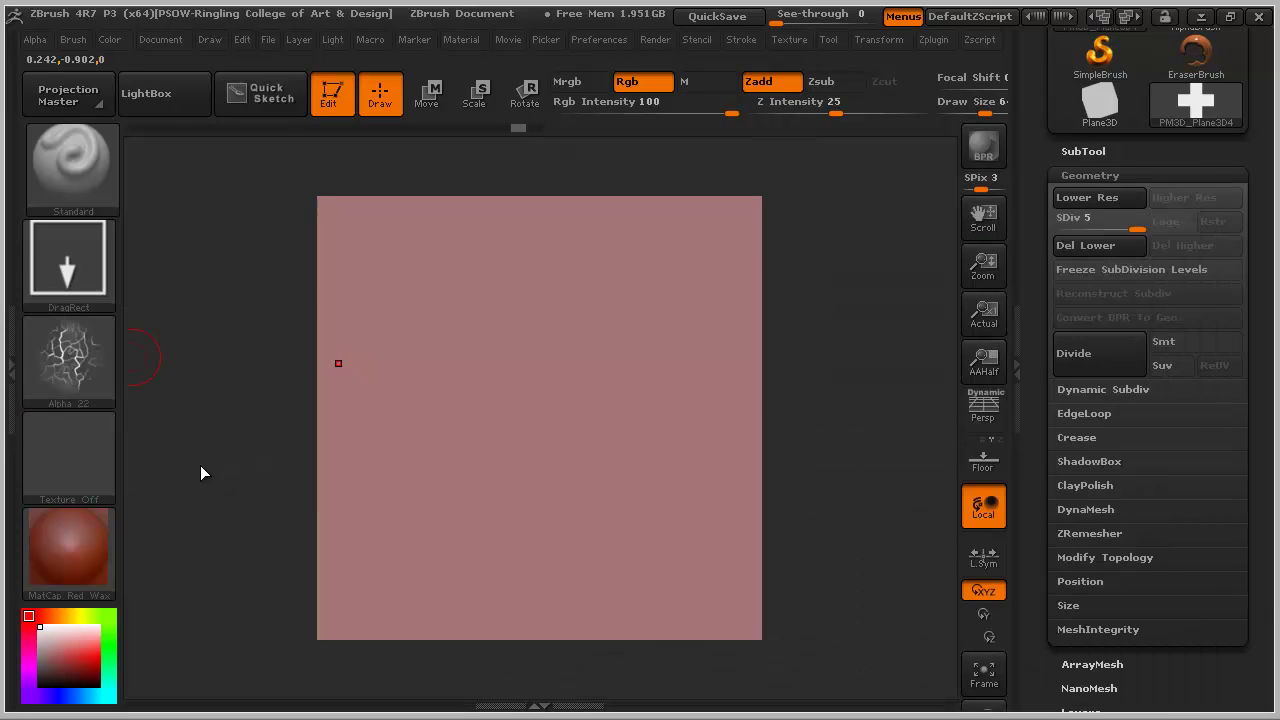
left_click_drag(505, 371, 651, 277)
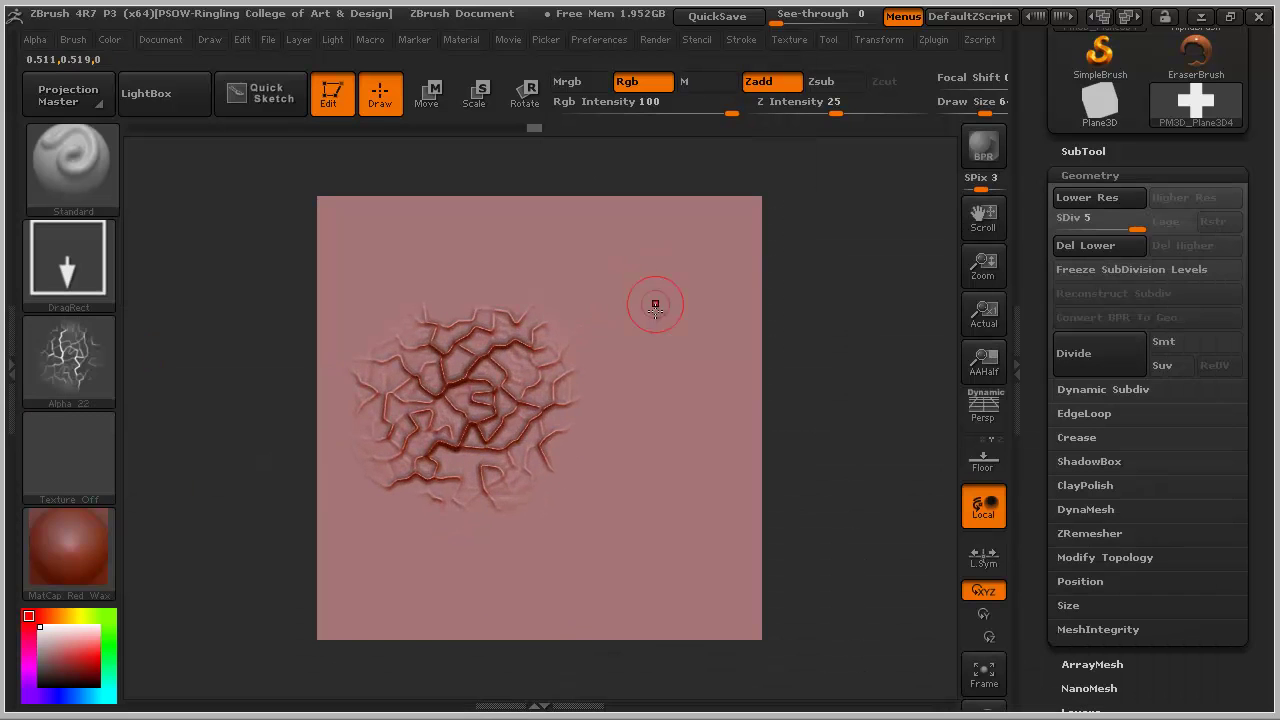
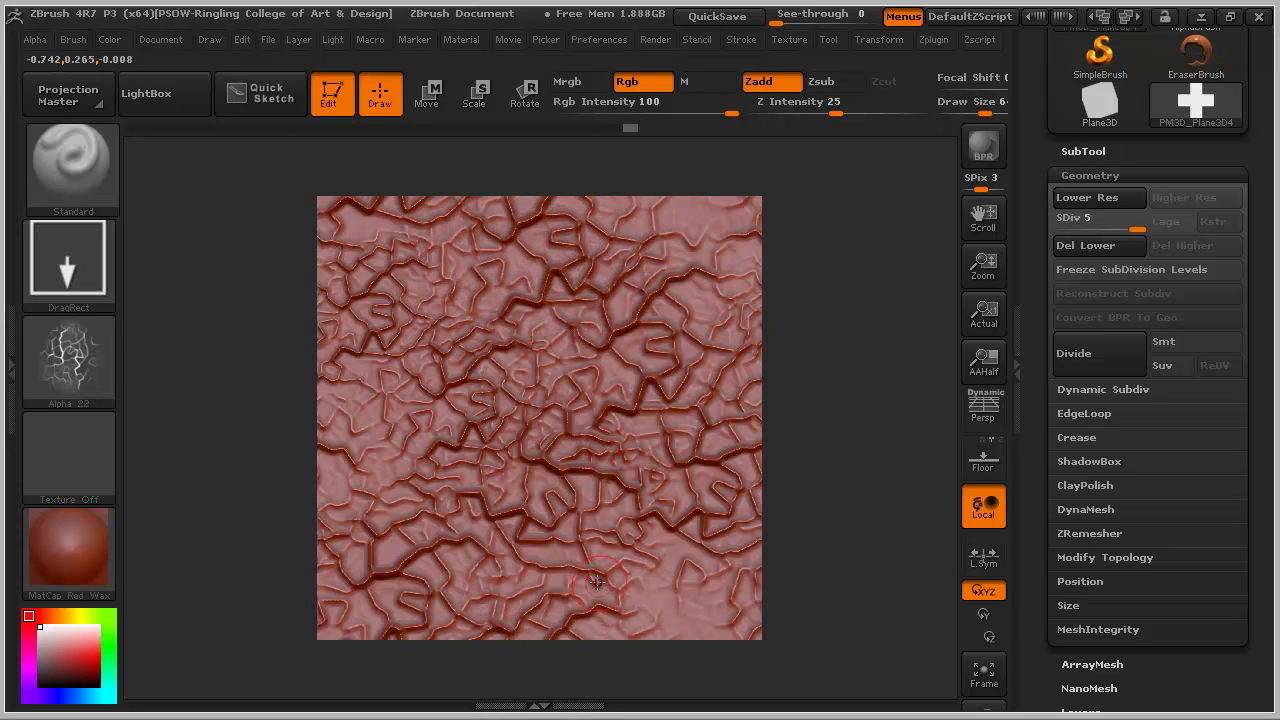
left_click_drag(676, 596, 928, 590)
left_click_drag(764, 173, 726, 320)
left_click_drag(780, 289, 934, 206)
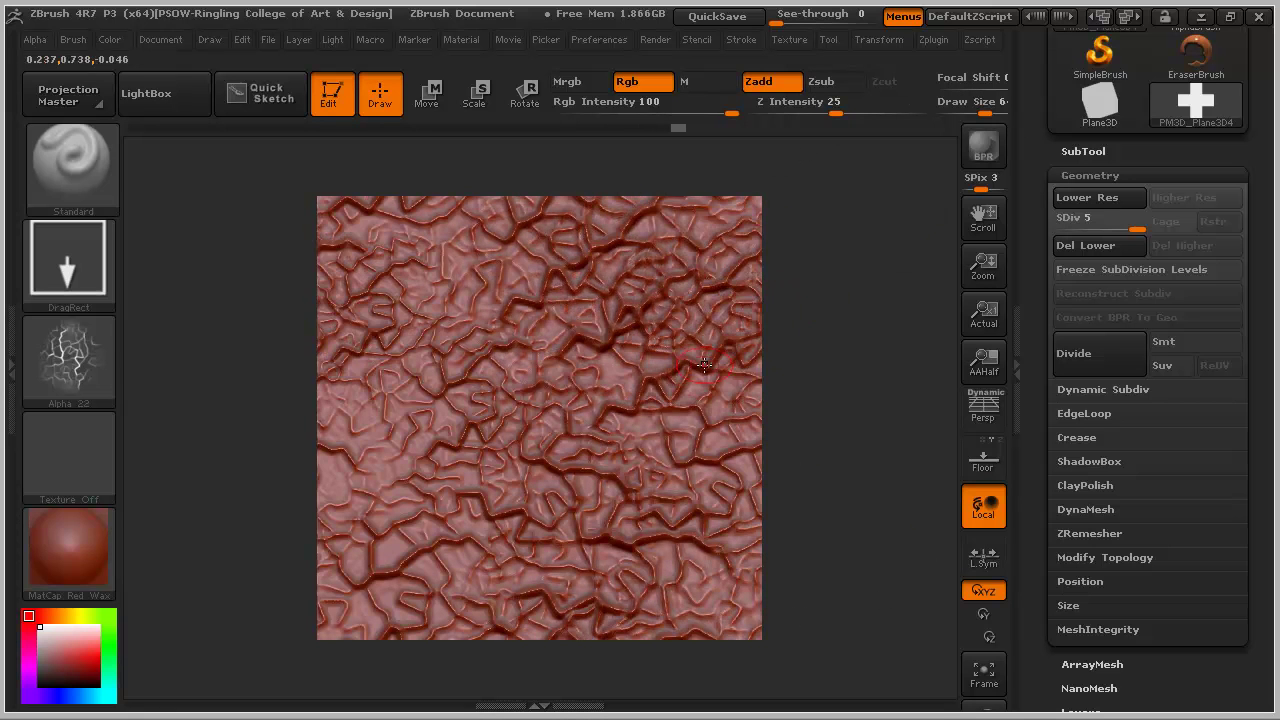
left_click_drag(380, 473, 426, 567)
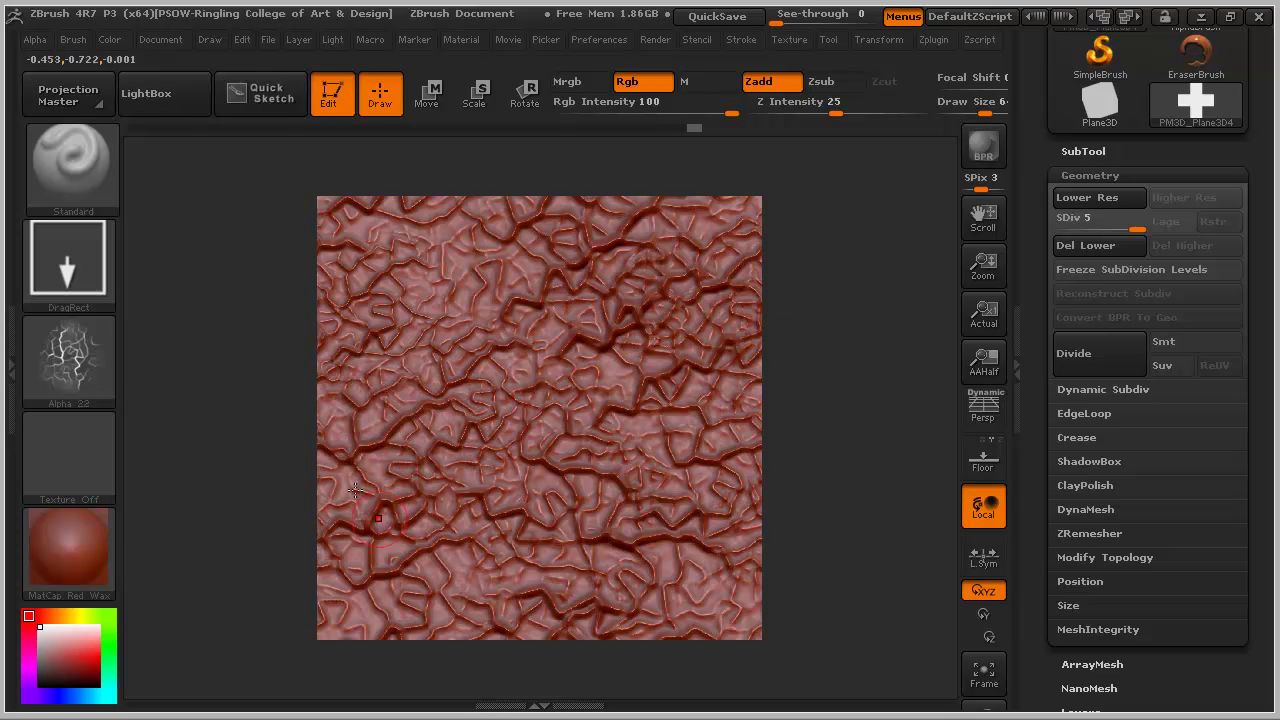
- Switch the brush alpha to Alpha 59, stamp large folds across the cracked plane, and undo the last stamp
left_click(72, 384)
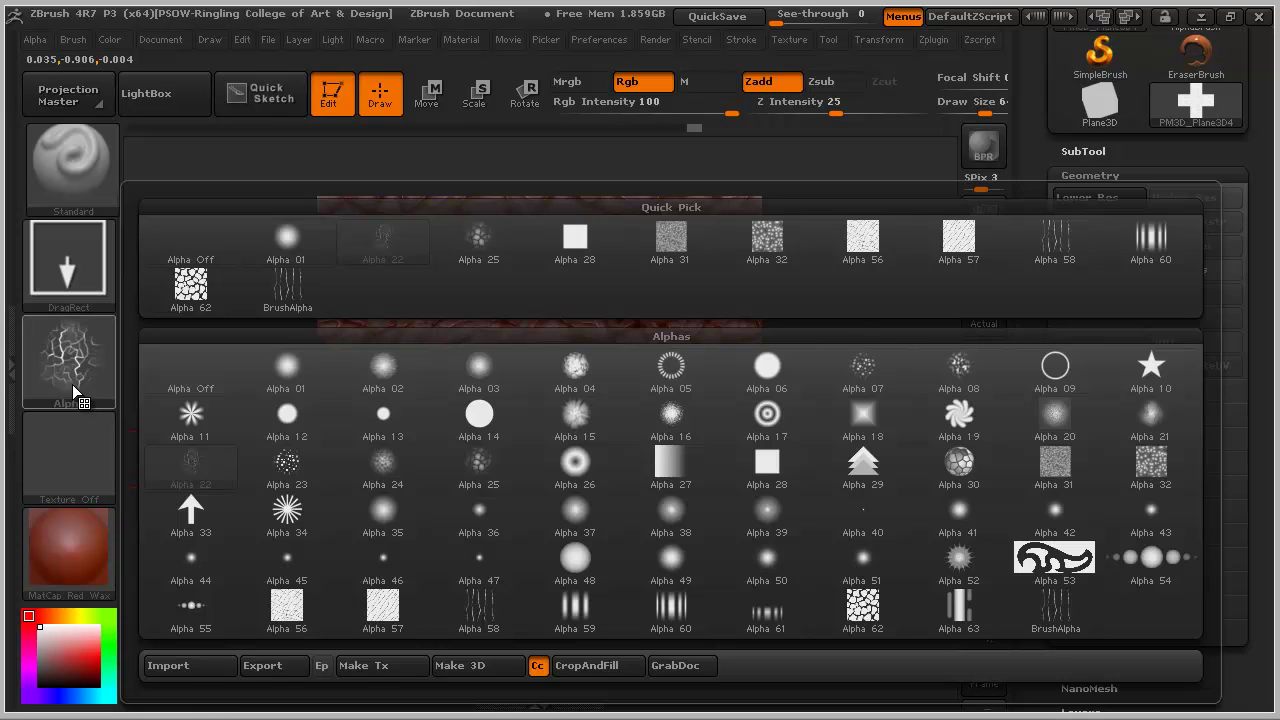
left_click(575, 610)
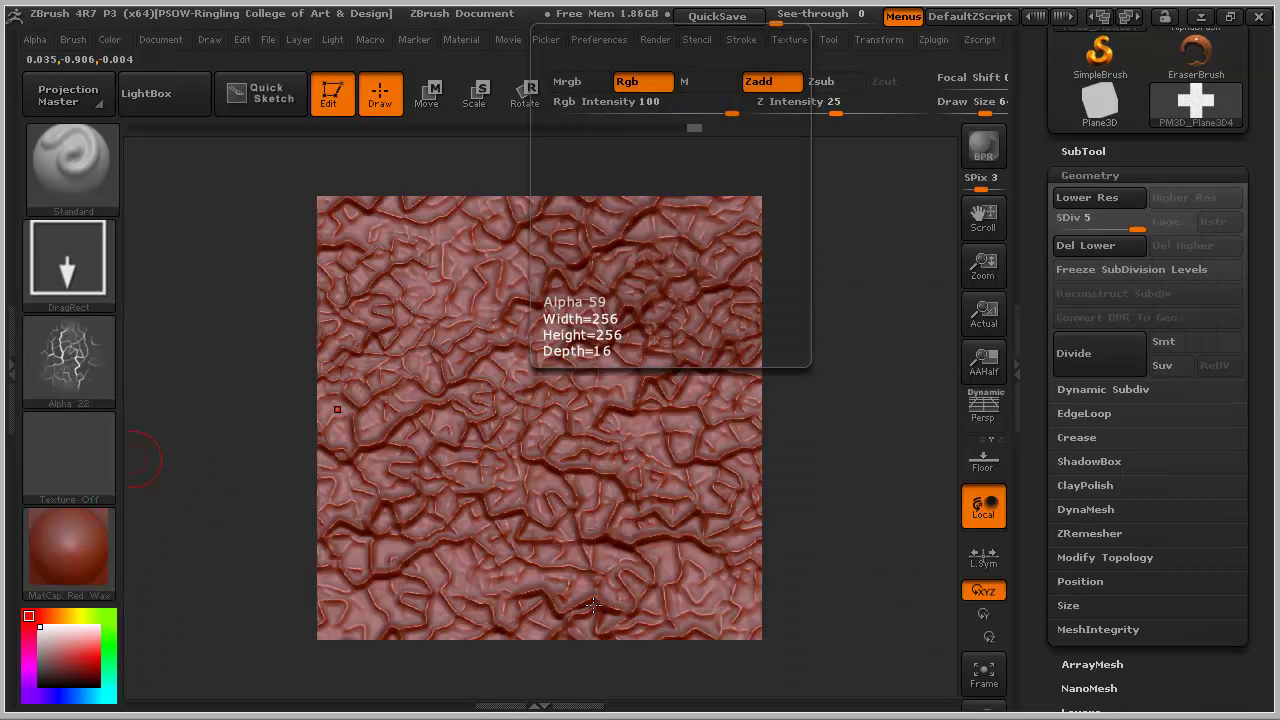
left_click_drag(444, 332, 833, 195)
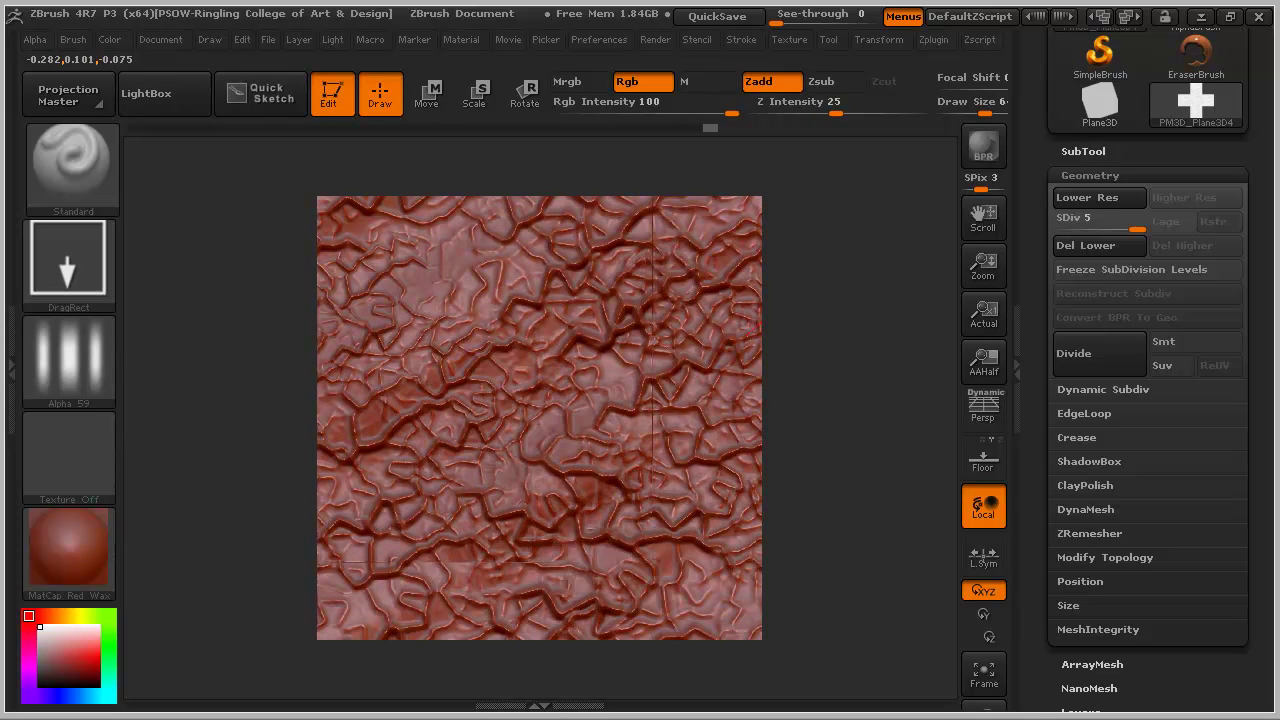
left_click_drag(586, 282, 464, 322)
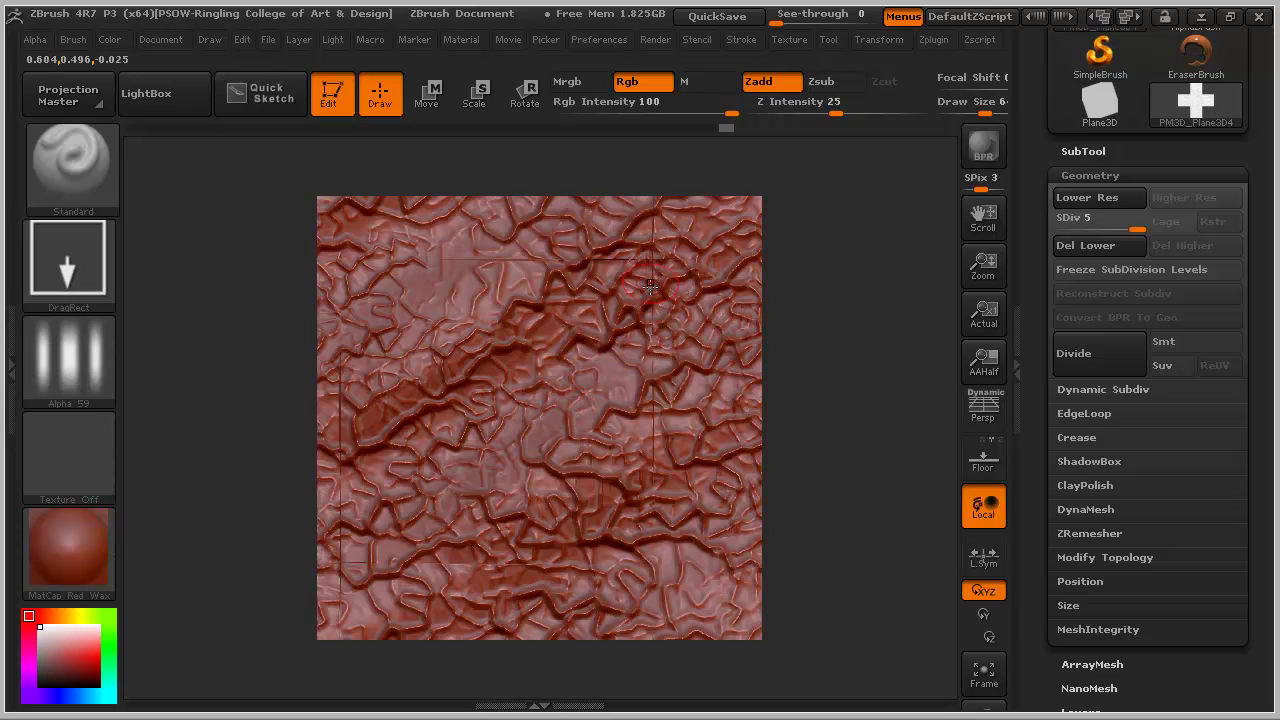
key("ctrl+z")
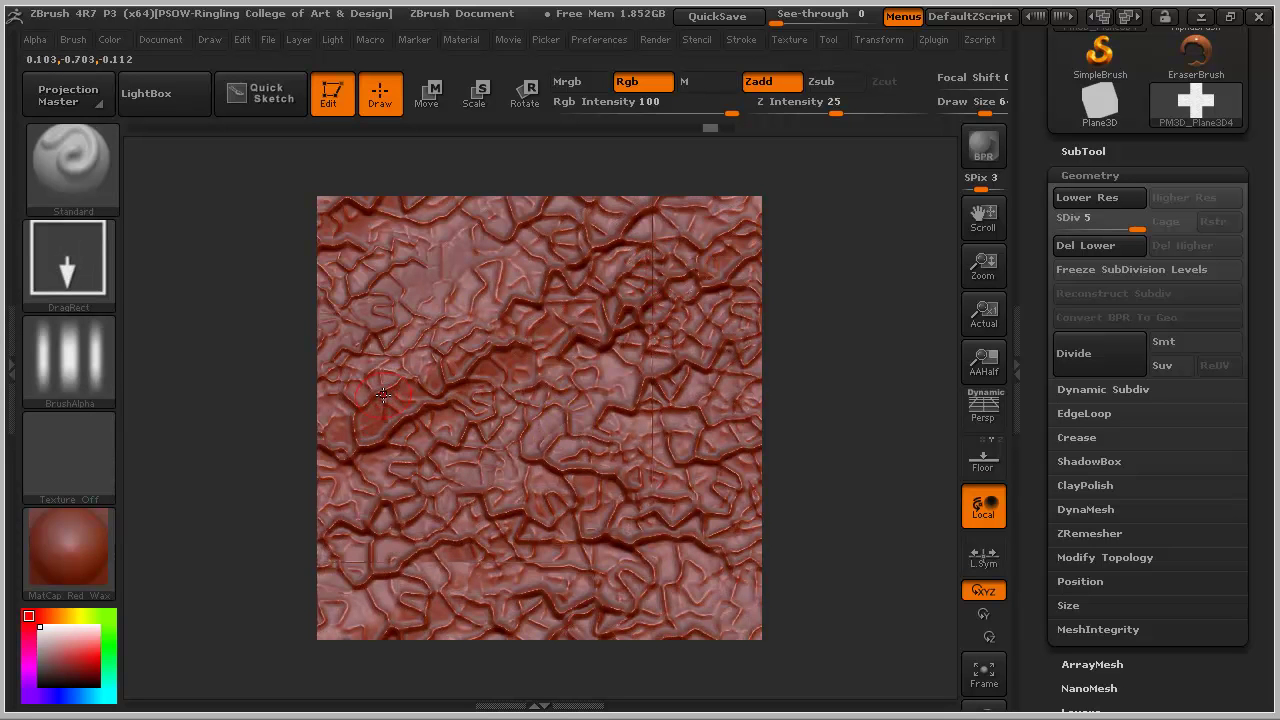
- Try several large Alpha 59 stamps at different places on the cracked plane and undo them all
left_click_drag(546, 305, 757, 140)
key("ctrl")
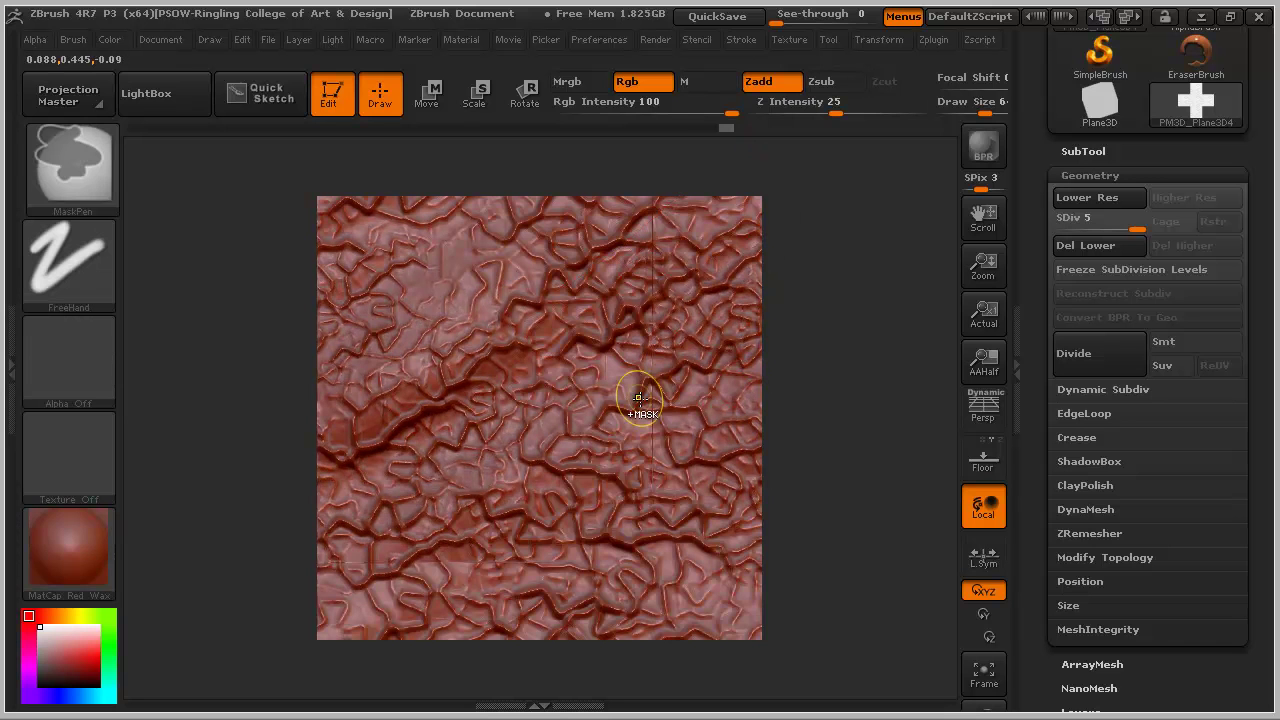
key("ctrl+z")
key("ctrl+z")
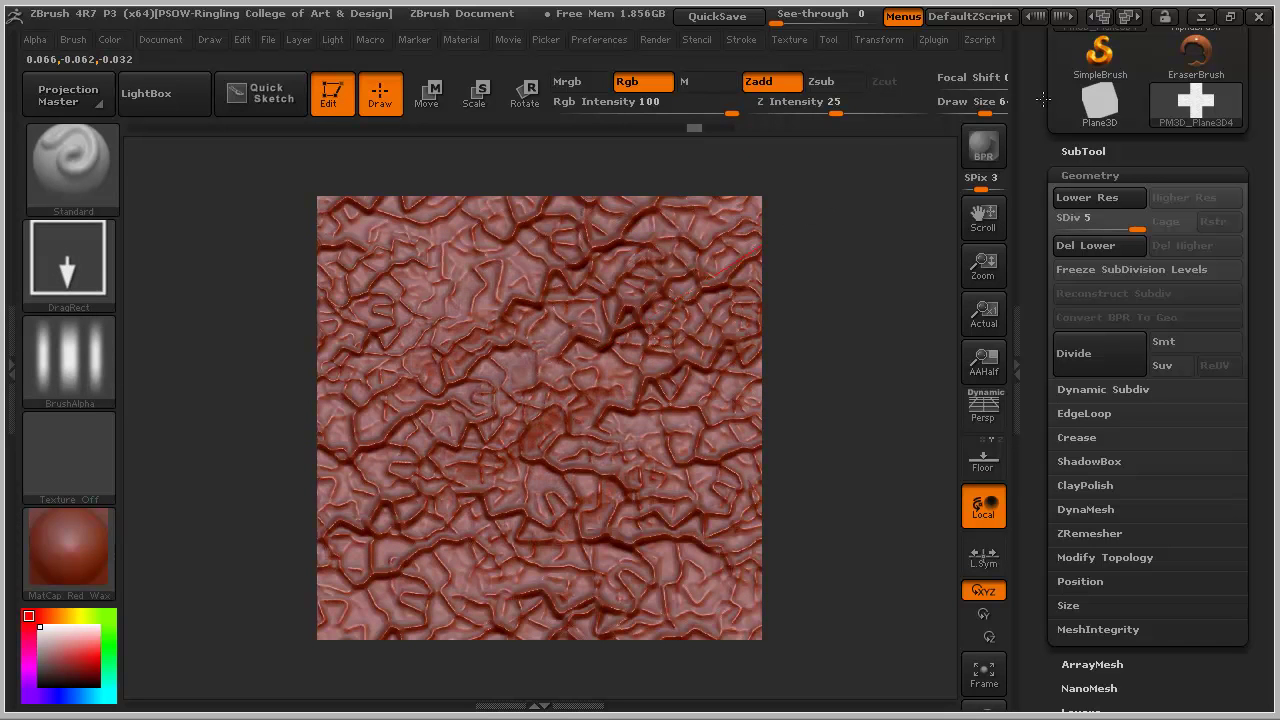
key("ctrl+z")
key("ctrl+z")
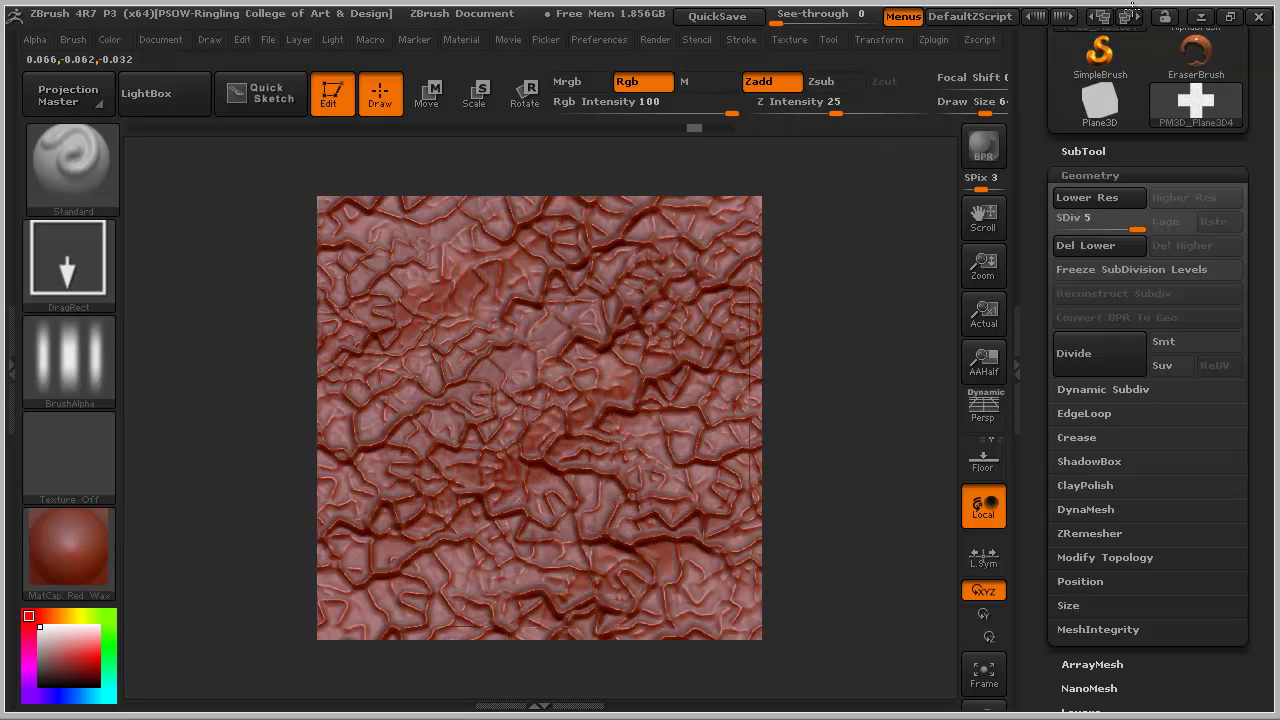
key("ctrl+z")
key("ctrl+z")
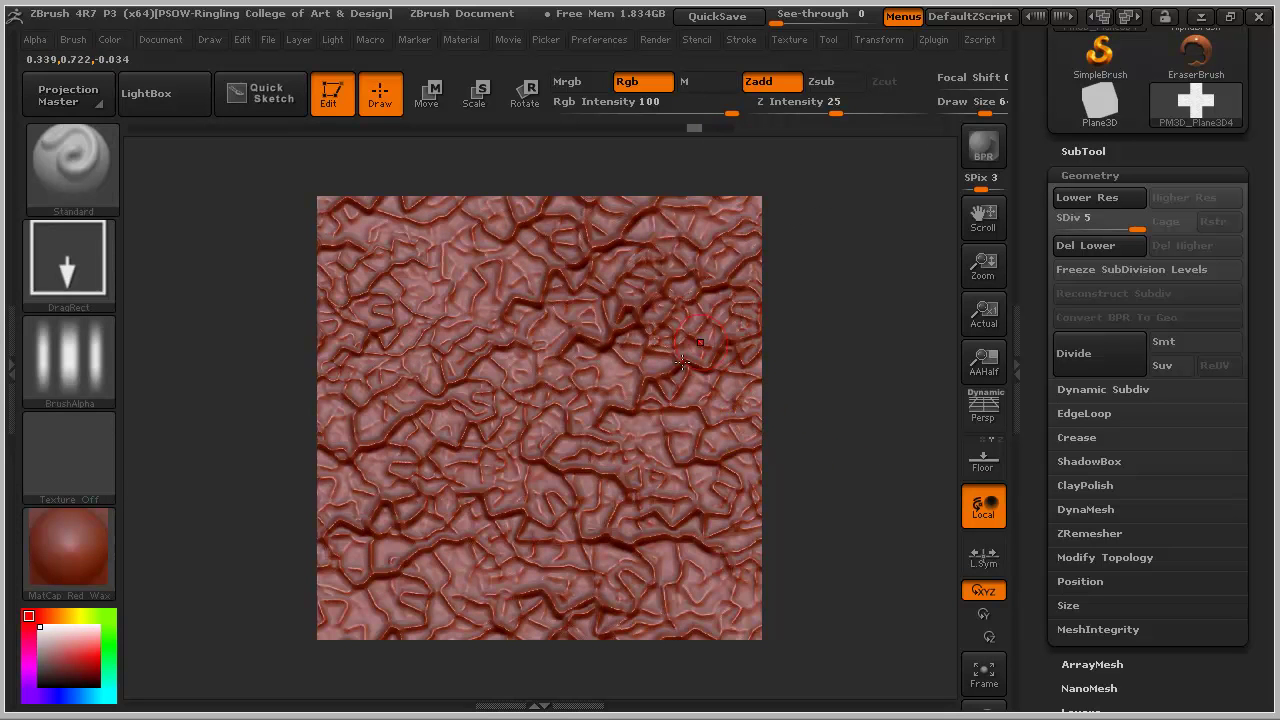
left_click_drag(591, 405, 1120, 17)
key("ctrl+z")
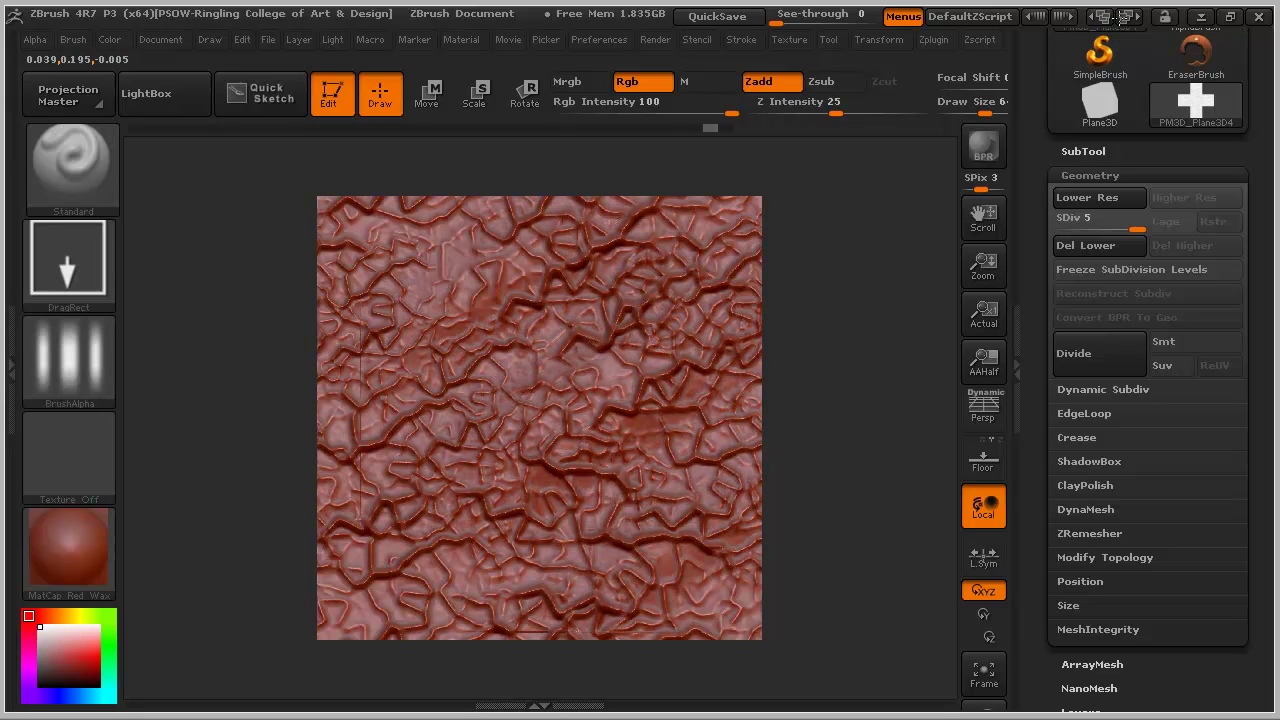
key("ctrl")
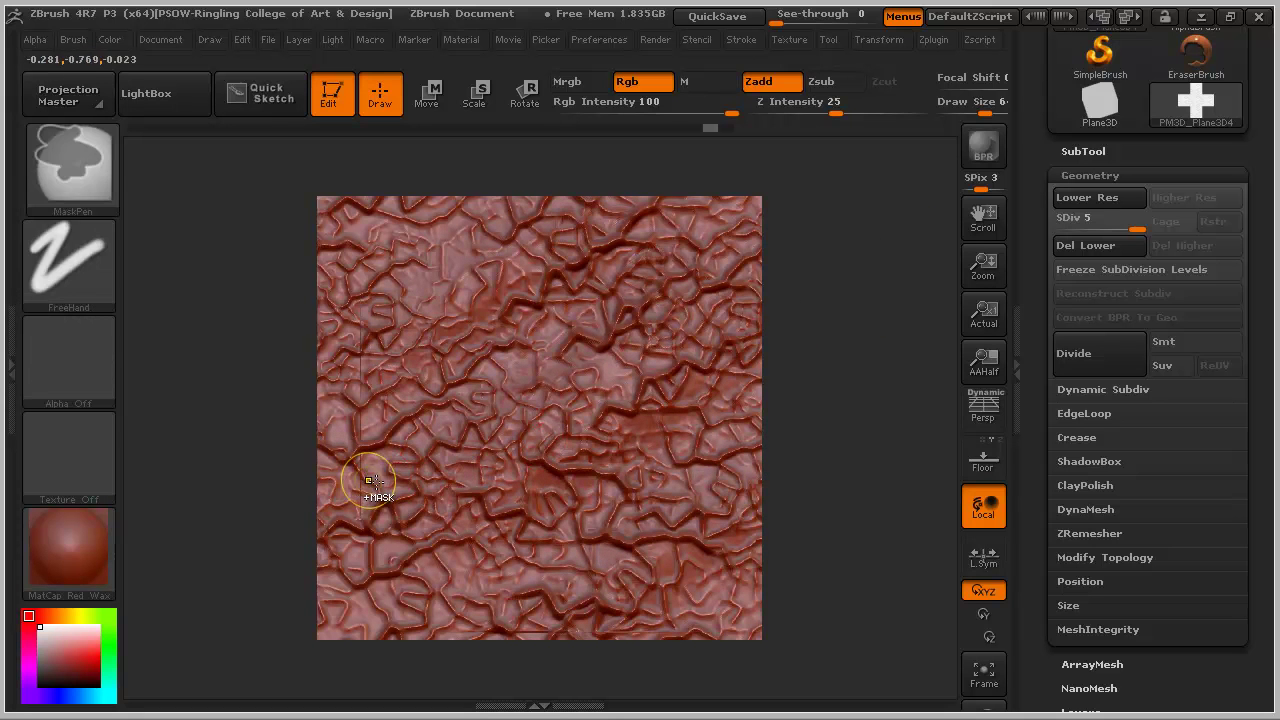
key("ctrl+z")
- Stamp Alpha 59 folds from the plane's lower-left area and its centre, try two more stamps, and undo those two
mouse_move(381, 483)
left_mouse_down()
mouse_move(849, 116)
mouse_move(811, 210)
left_mouse_up()
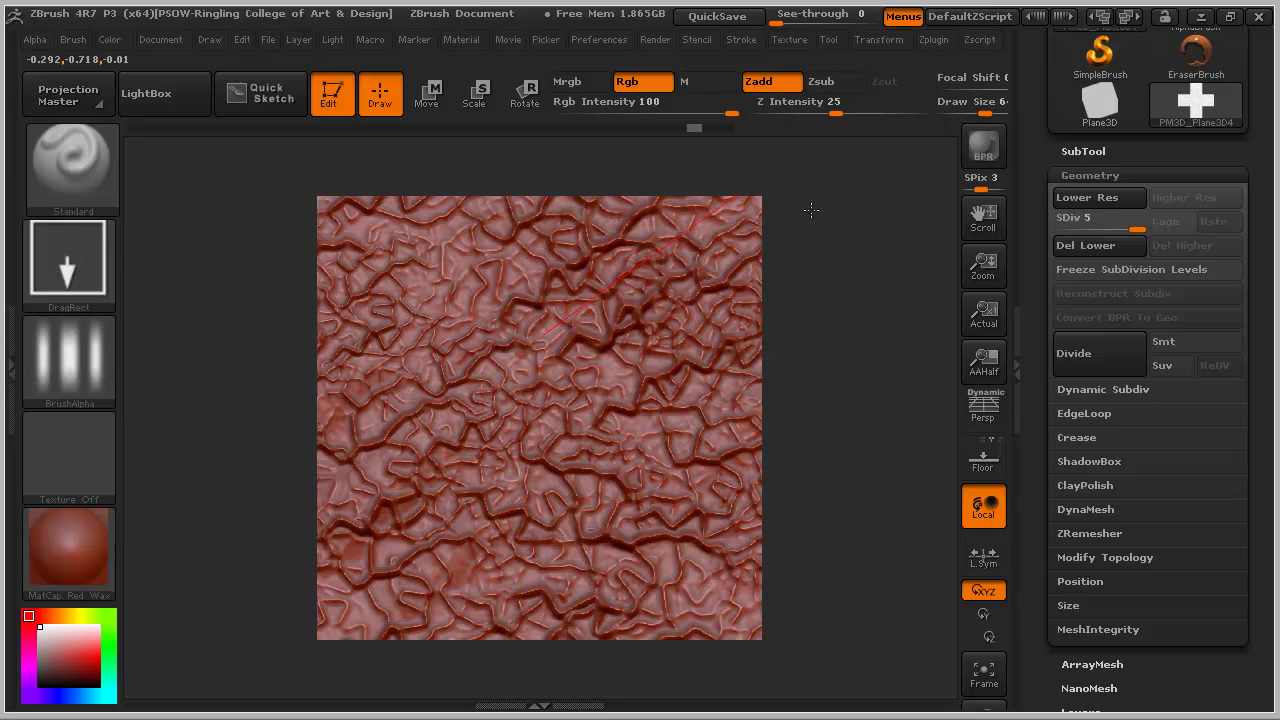
left_click_drag(566, 373, 920, 102)
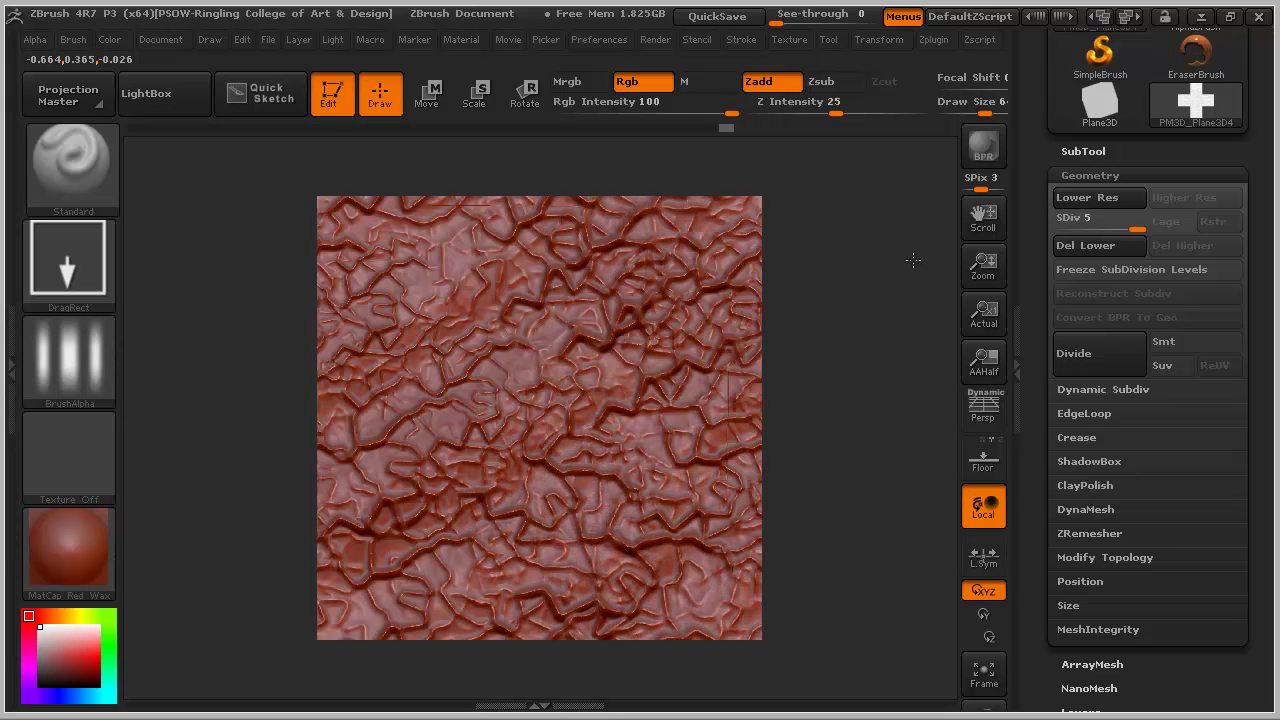
left_click_drag(944, 230, 951, 224)
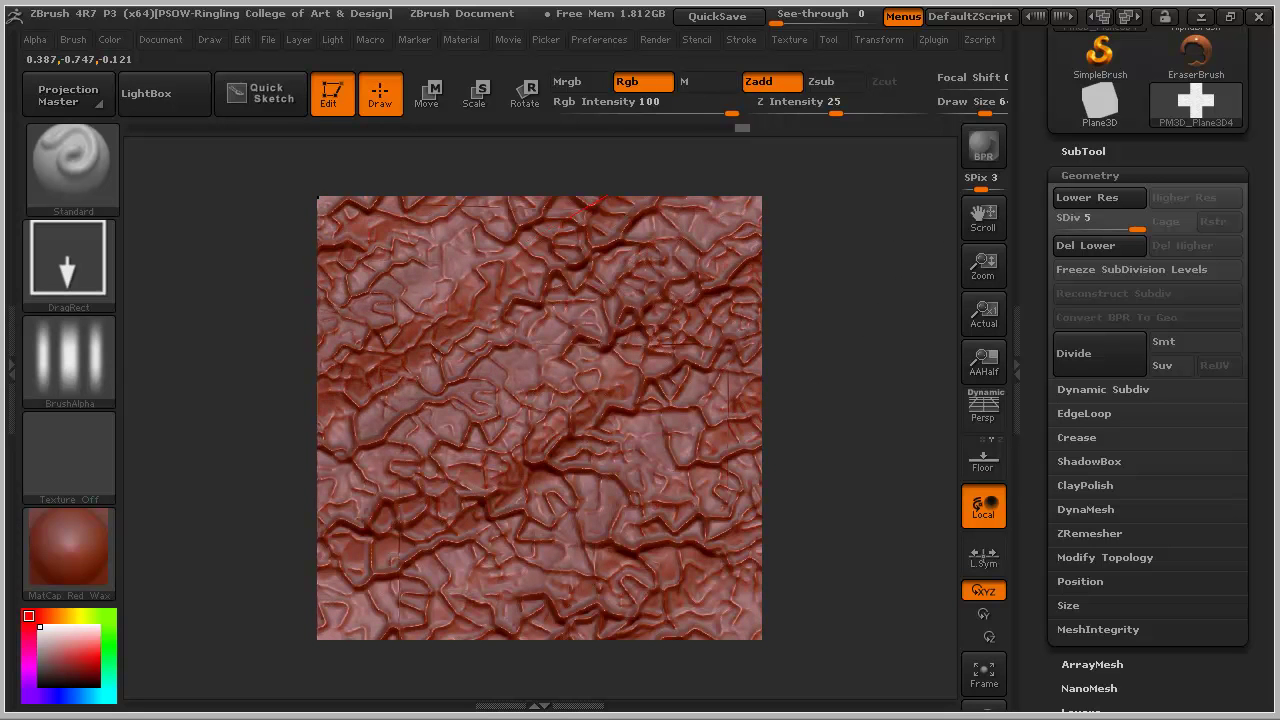
left_click_drag(541, 450, 536, 452)
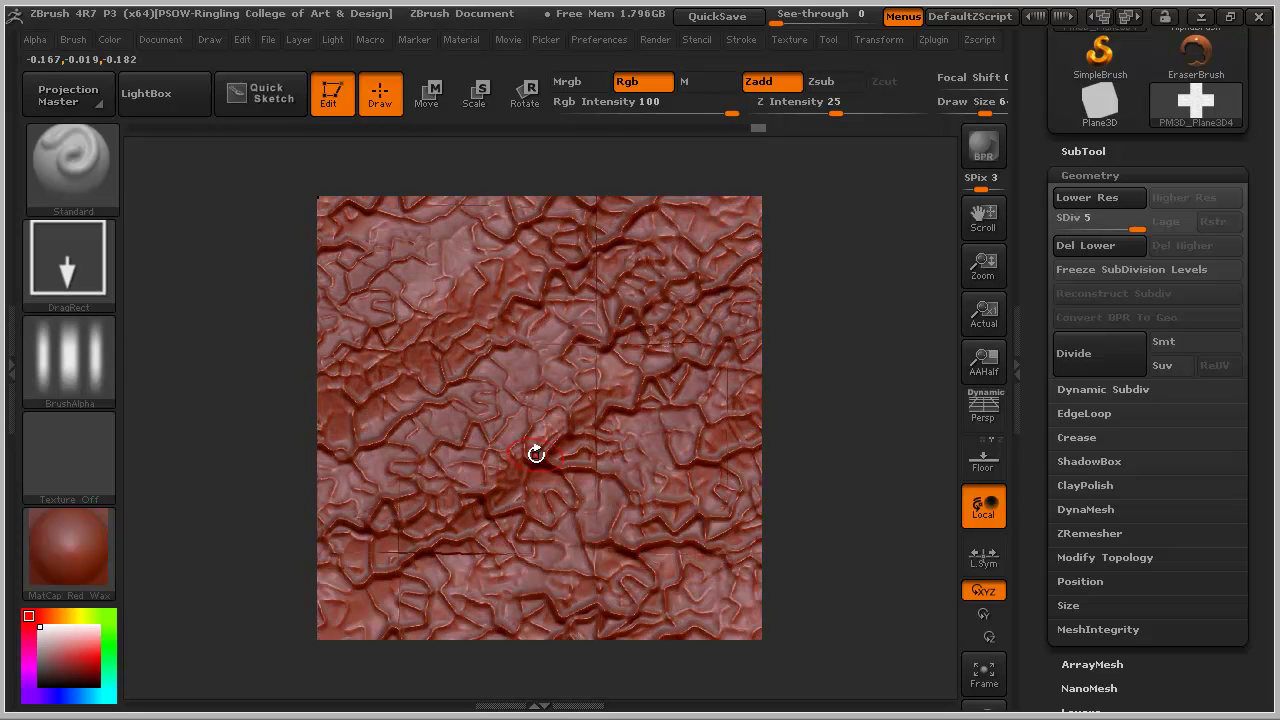
key("ctrl")
key("ctrl+z")
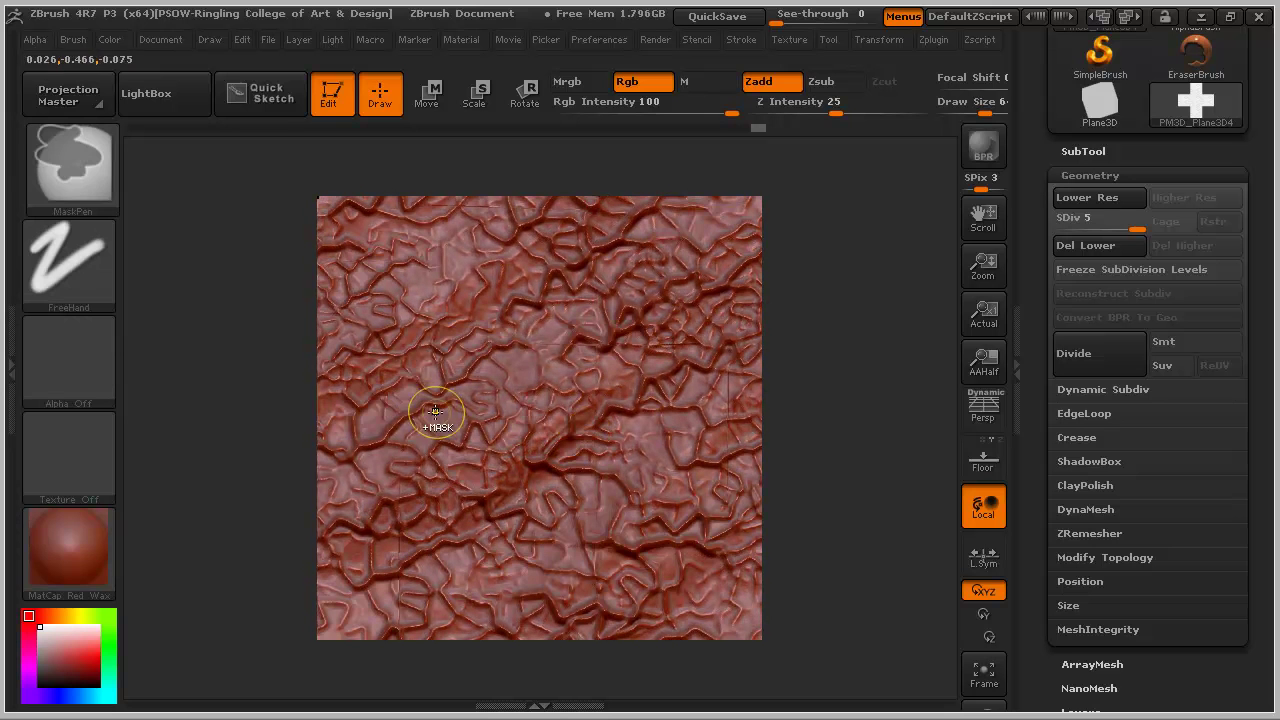
key("ctrl+z")
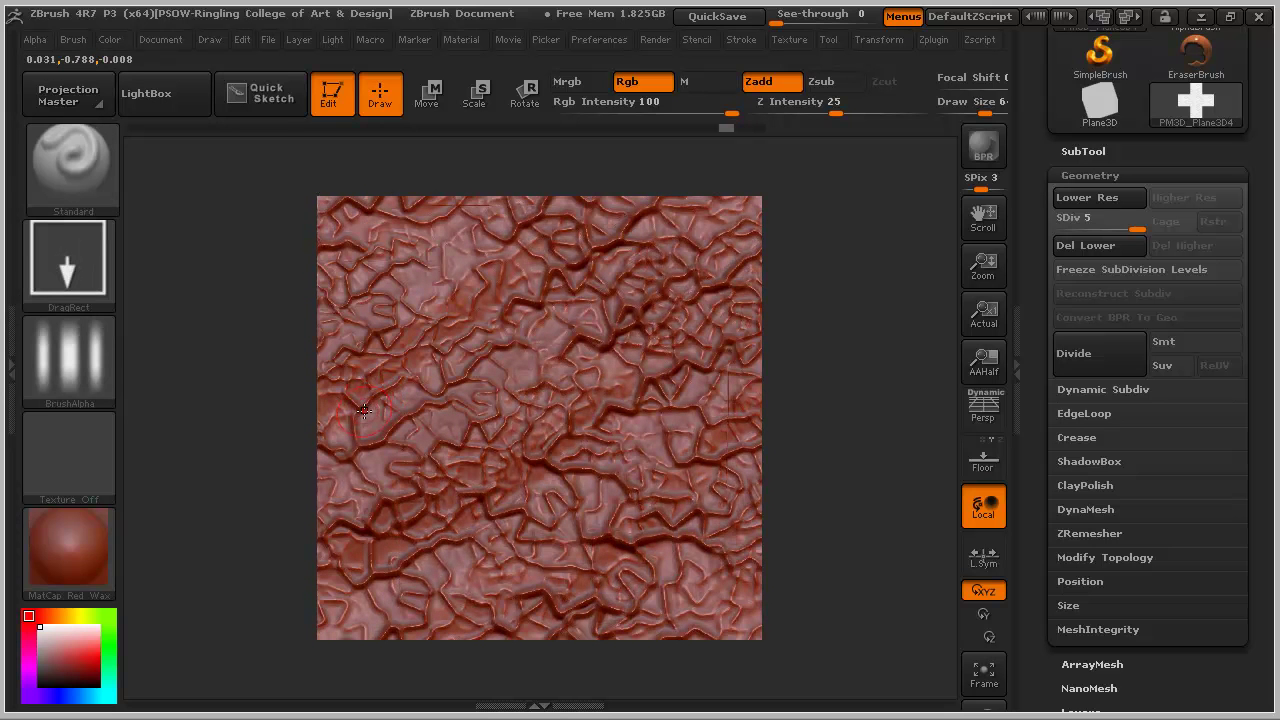
- Switch the brush alpha to Alpha 61, undo a first large stamp, and add three stamps at the plane's centre, upper edge and left area
left_click(77, 345)
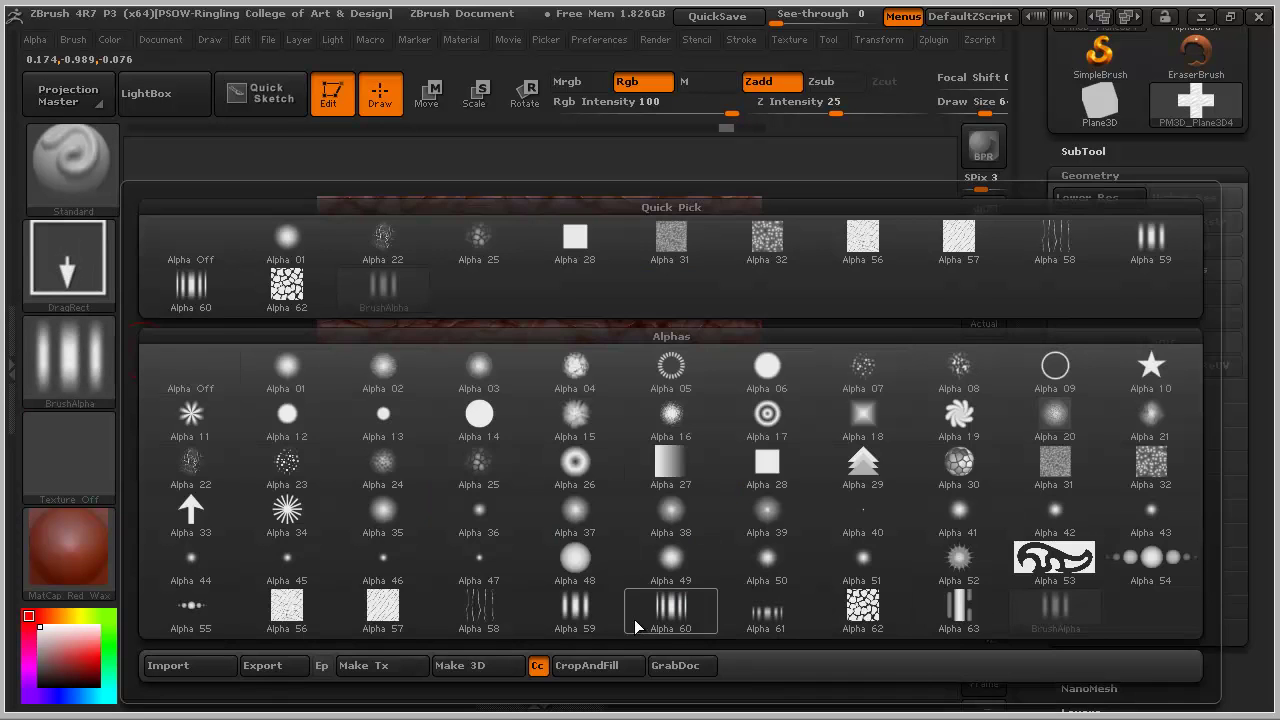
left_click(770, 612)
mouse_move(529, 453)
left_mouse_down()
mouse_move(776, 28)
mouse_move(879, 10)
left_mouse_up()
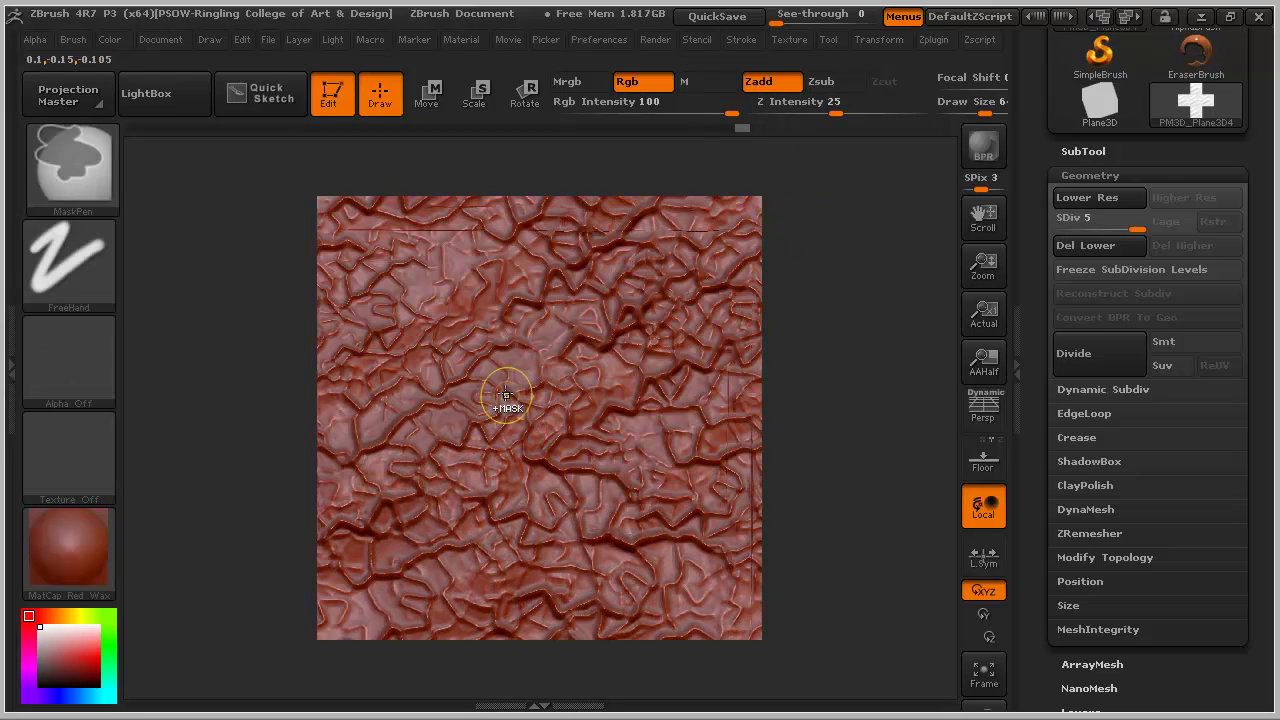
key("ctrl+z")
mouse_move(518, 420)
left_mouse_down()
mouse_move(719, 207)
mouse_move(807, 218)
left_mouse_up()
left_click_drag(621, 205, 668, 130)
left_click_drag(406, 328, 529, 77)
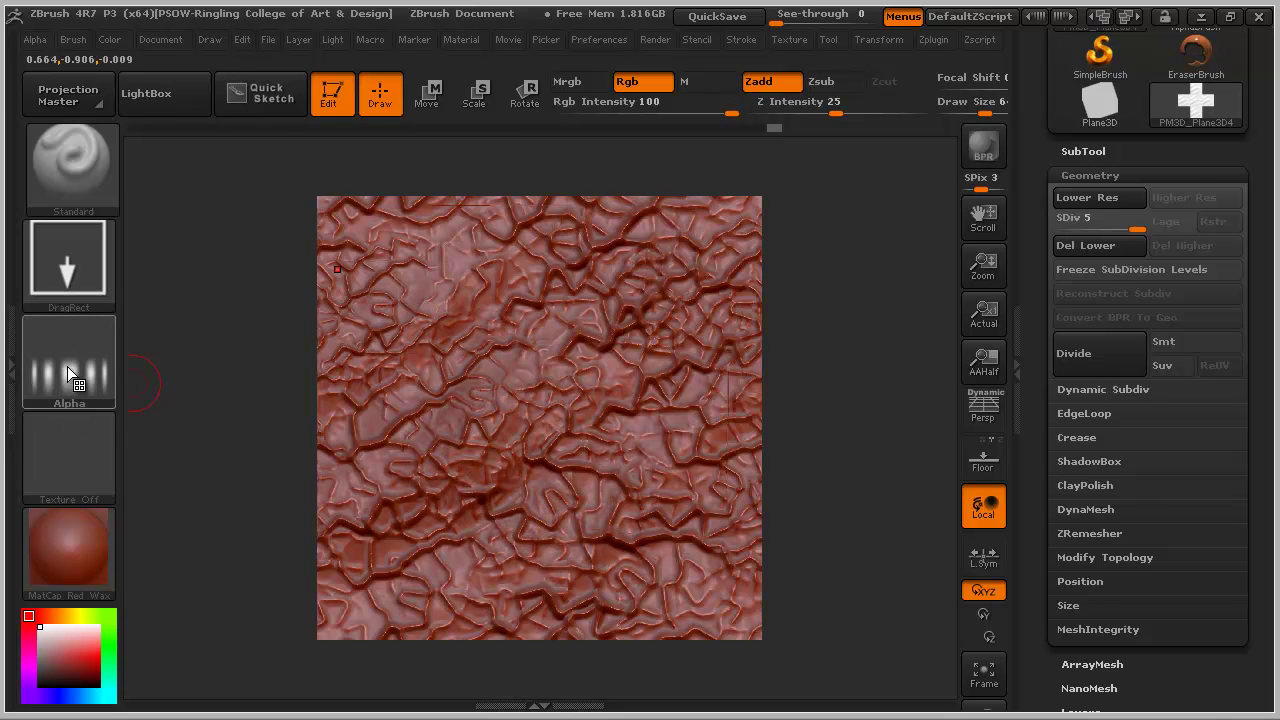
- Switch the brush alpha to Alpha 07 and stamp scattered bumps over the whole cracked plane and across its edges
left_click(67, 366)
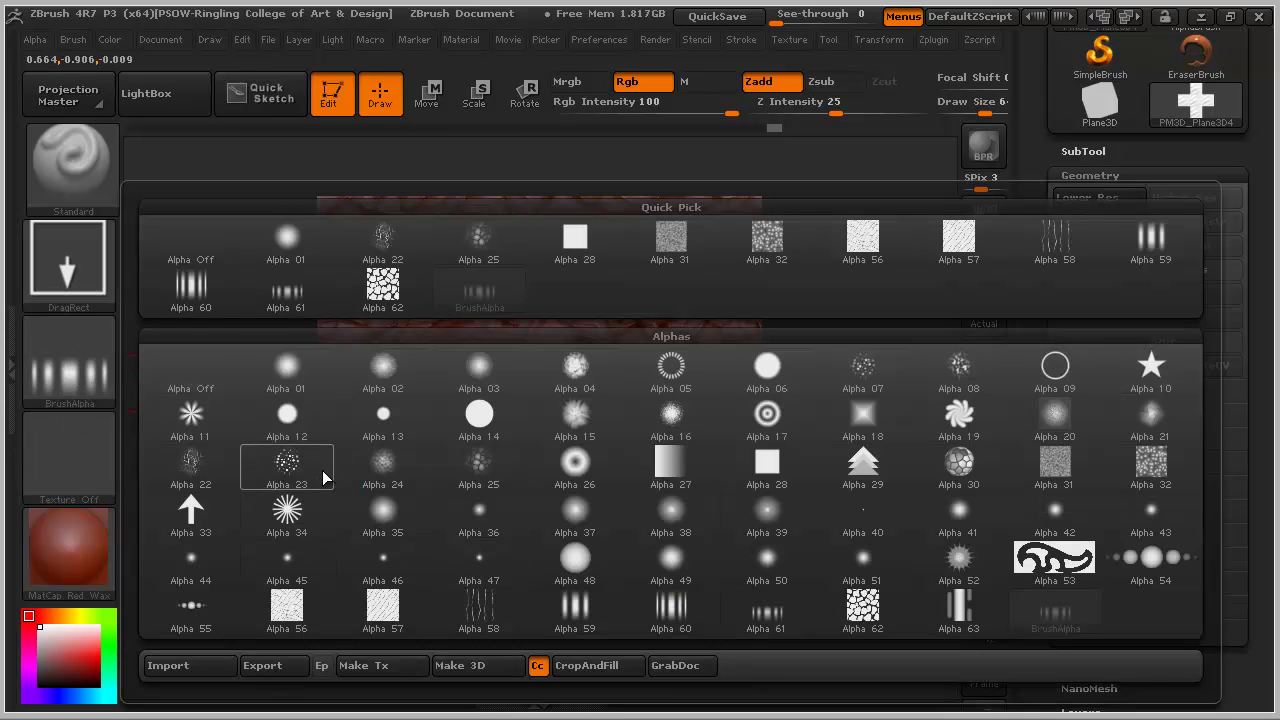
left_click(187, 466)
left_click(100, 395)
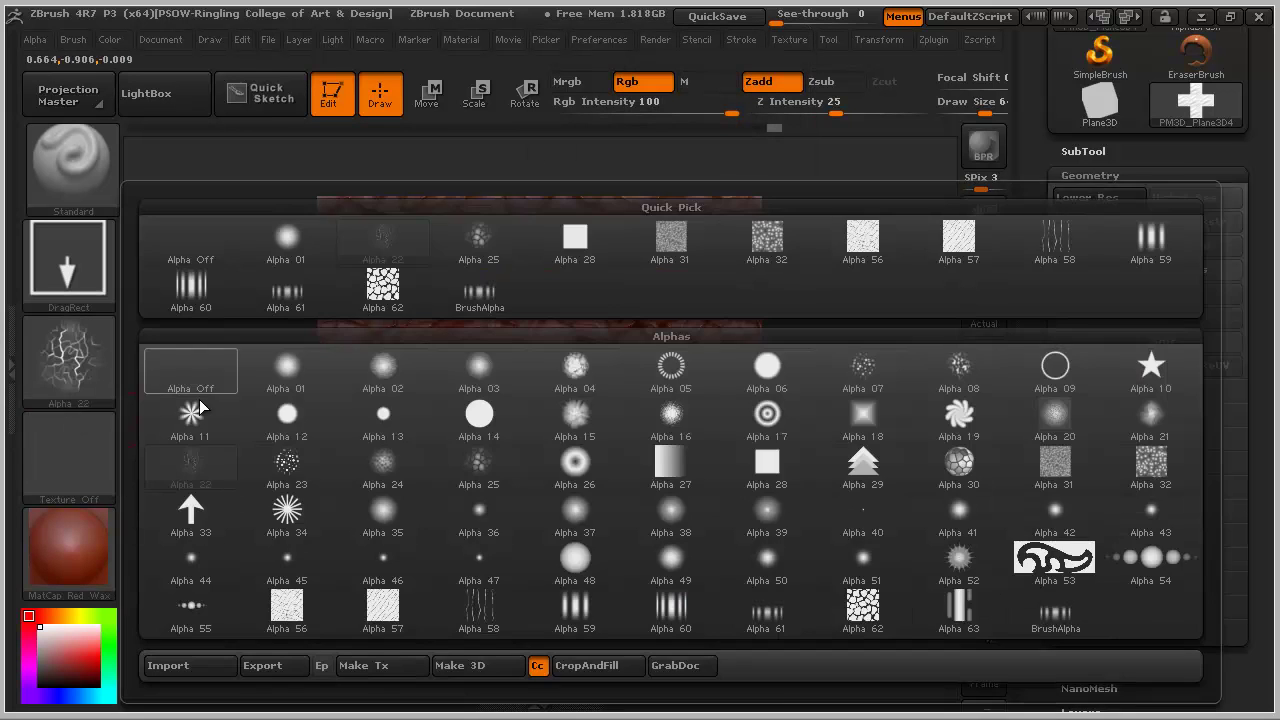
left_click(872, 373)
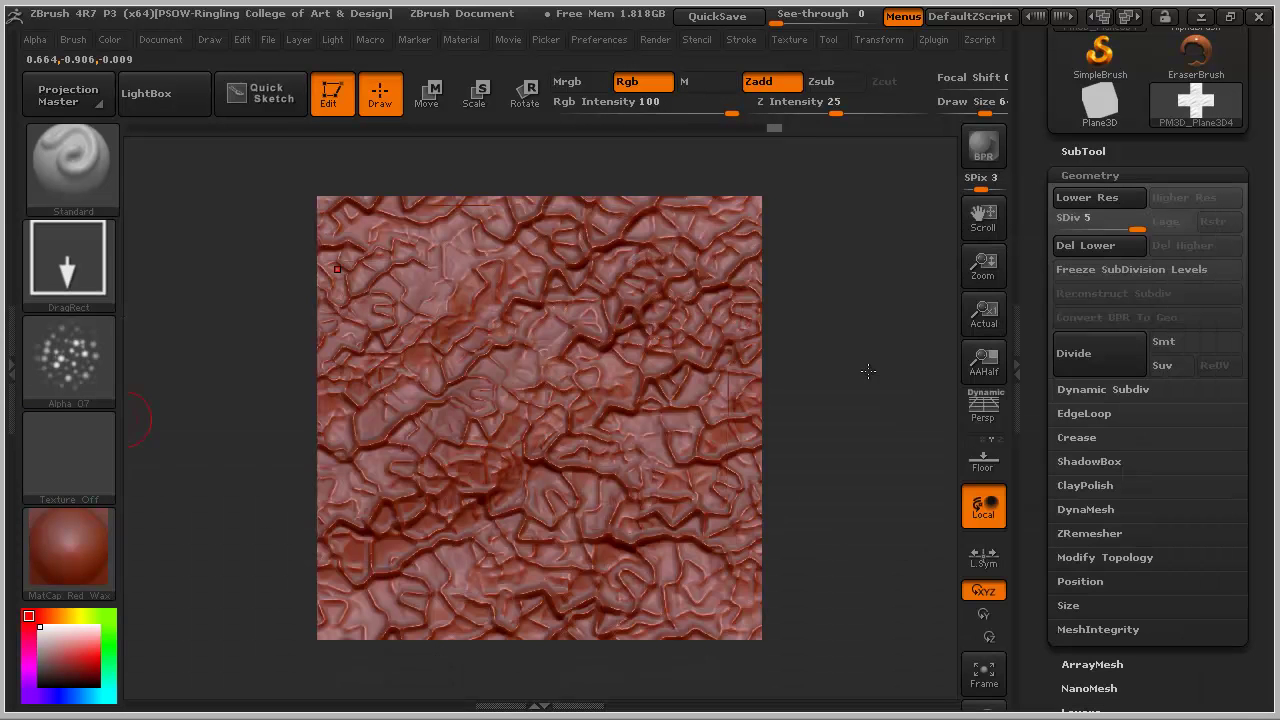
left_click_drag(655, 241, 889, 71)
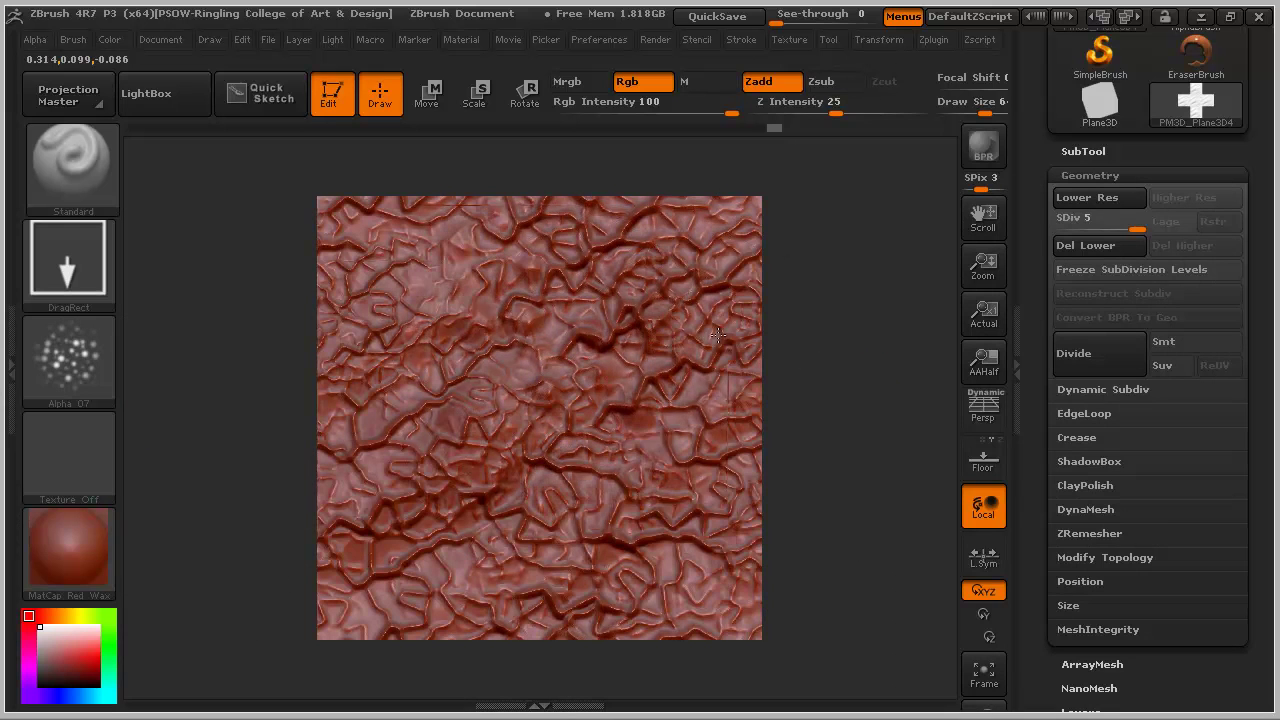
left_click_drag(507, 454, 613, 380)
left_click_drag(706, 421, 789, 361)
left_click_drag(716, 116, 831, 44)
left_click_drag(801, 369, 824, 354)
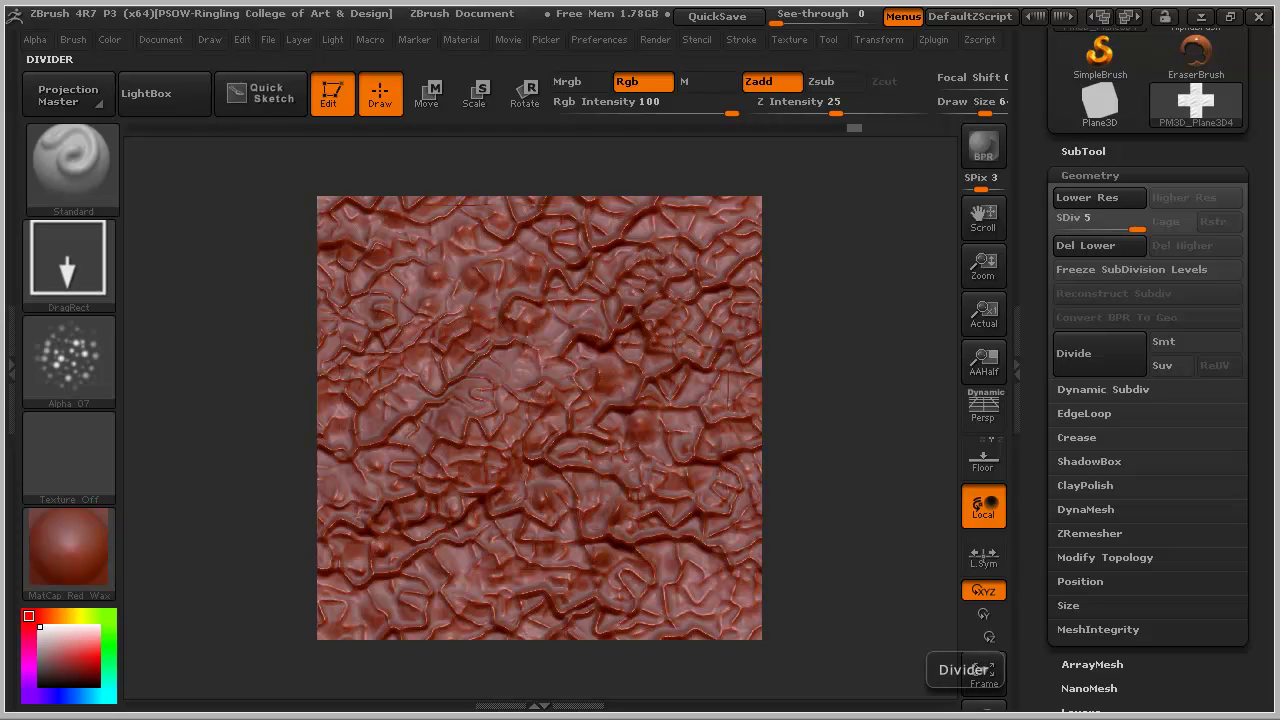
left_click_drag(456, 436, 678, 248)
- Apply the NormalRGBMat material to the plane, open the document's image export, and cancel it without saving
left_click(69, 547)
left_click(263, 522)
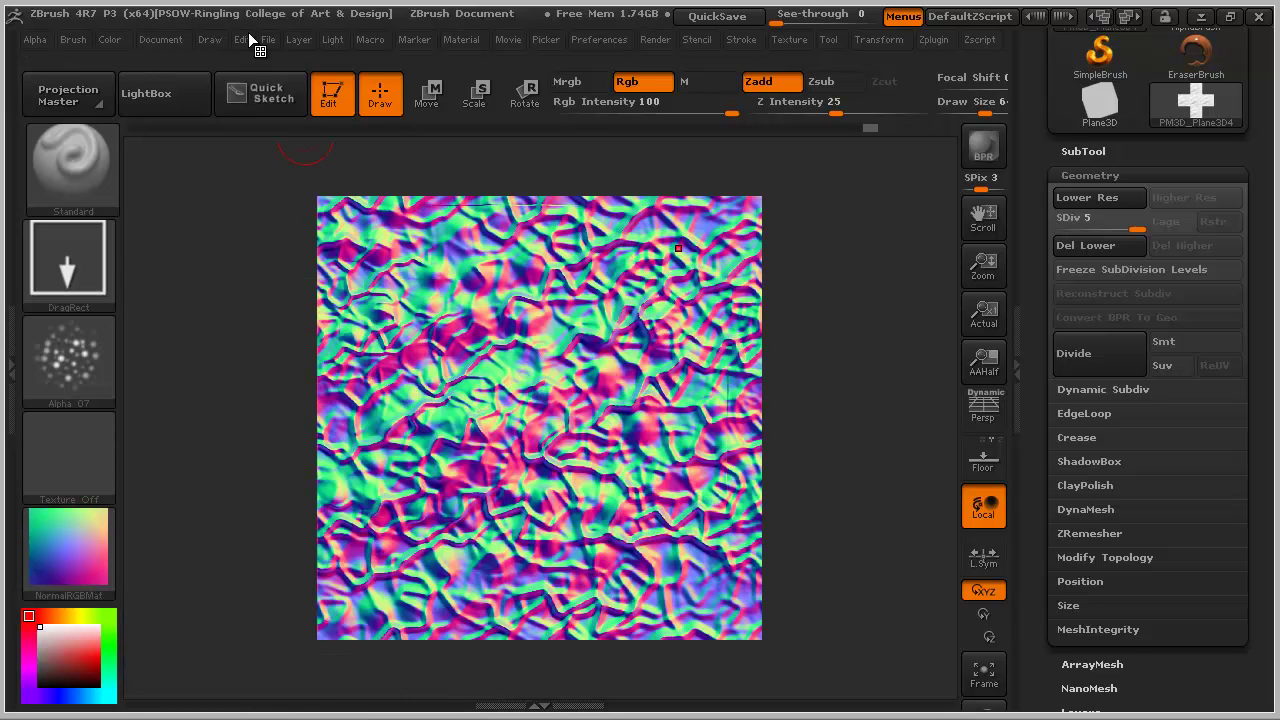
left_click(150, 38)
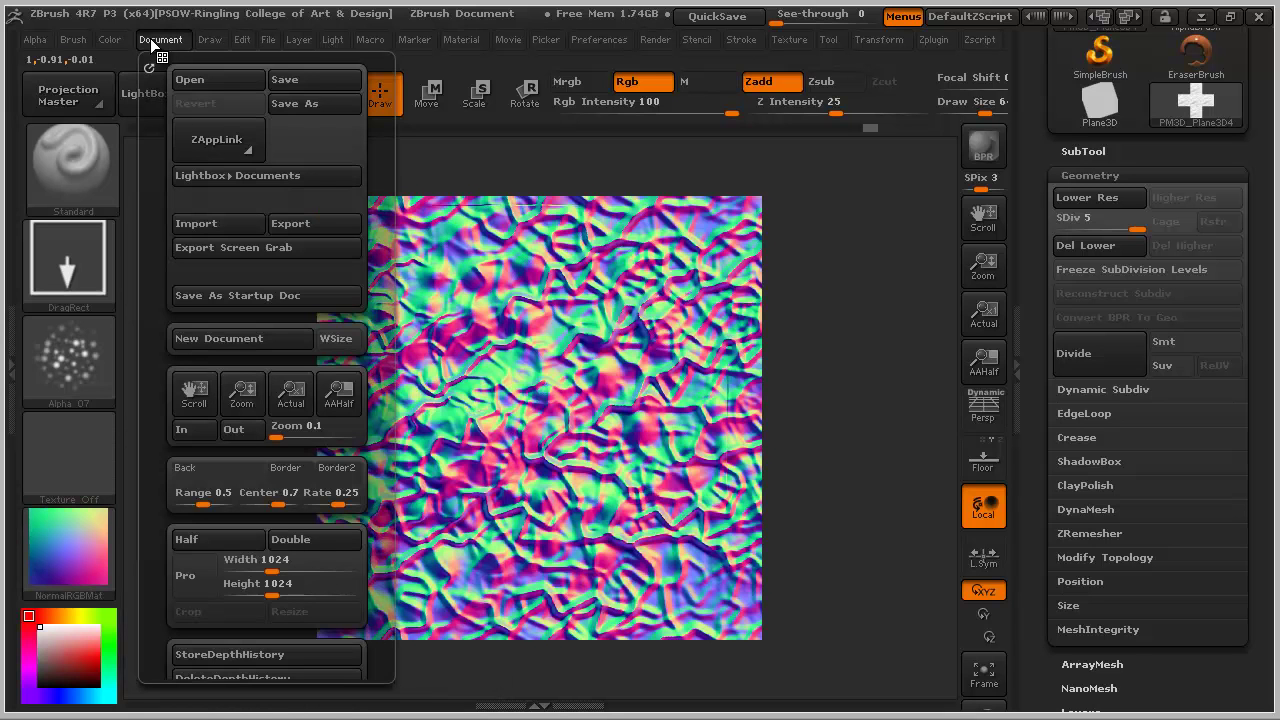
left_click(307, 227)
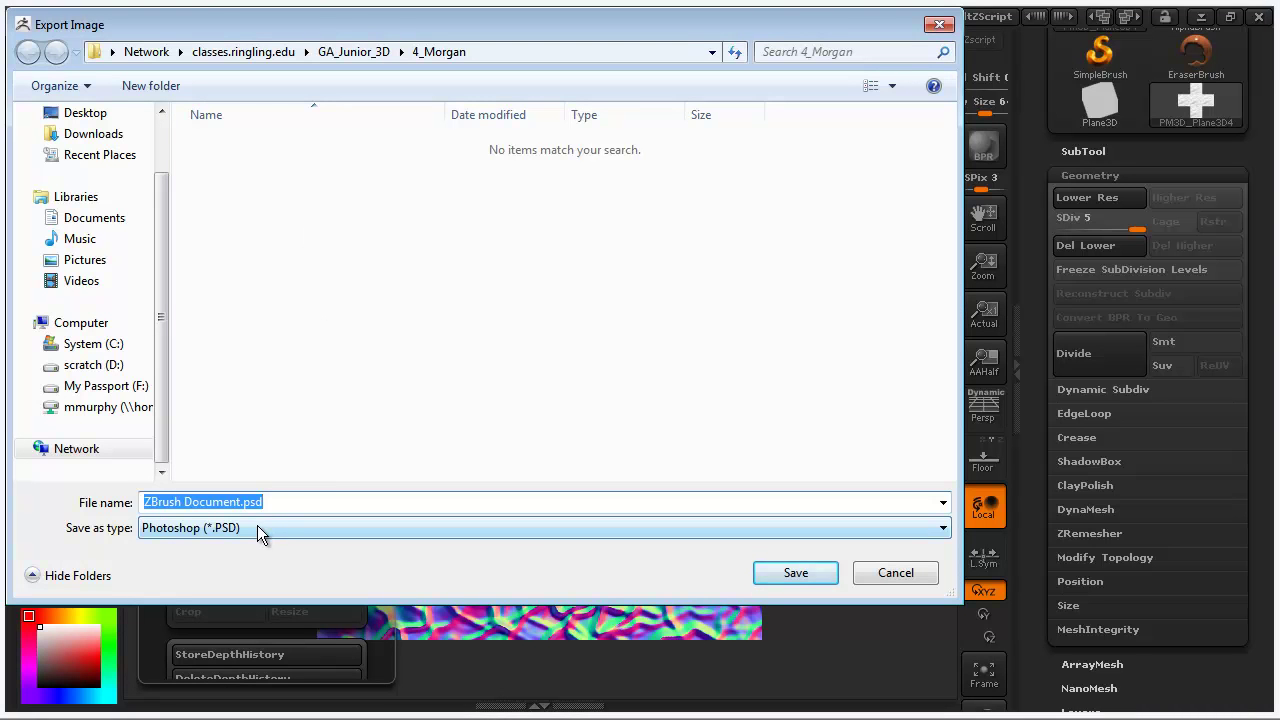
left_click(895, 573)
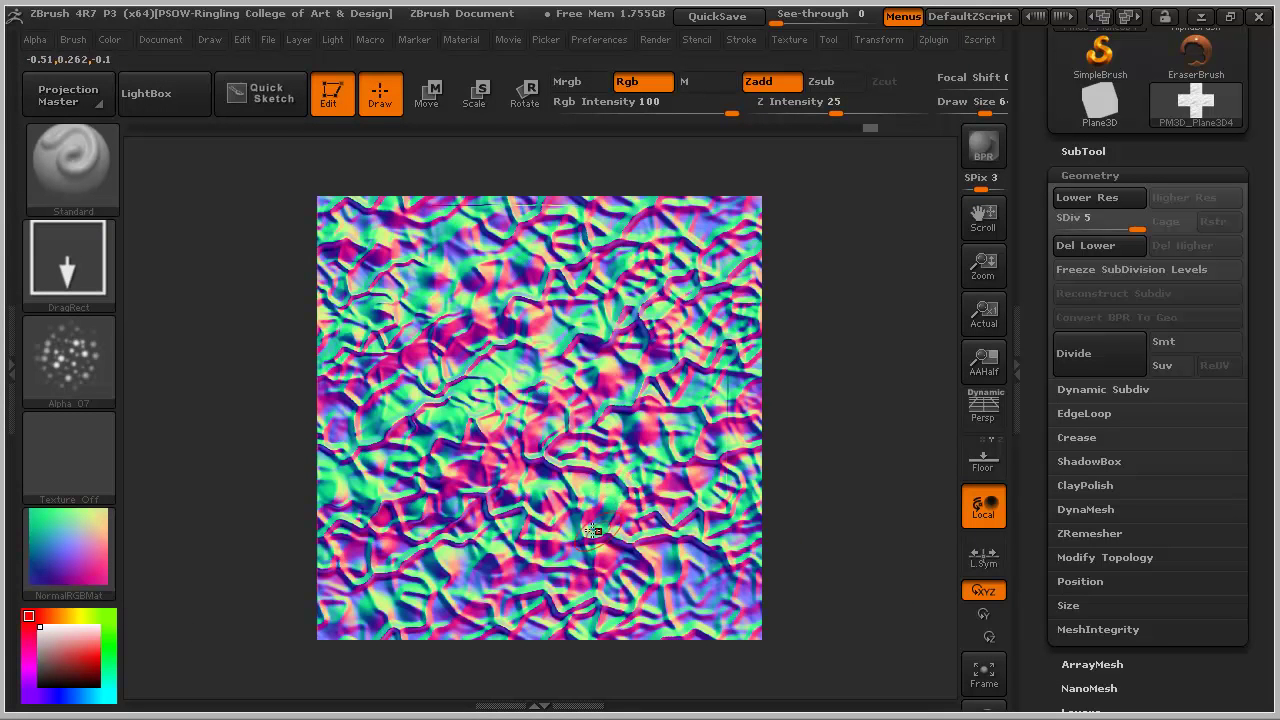
- Switch the plane's material back to MatCap Red Wax
left_click(106, 541)
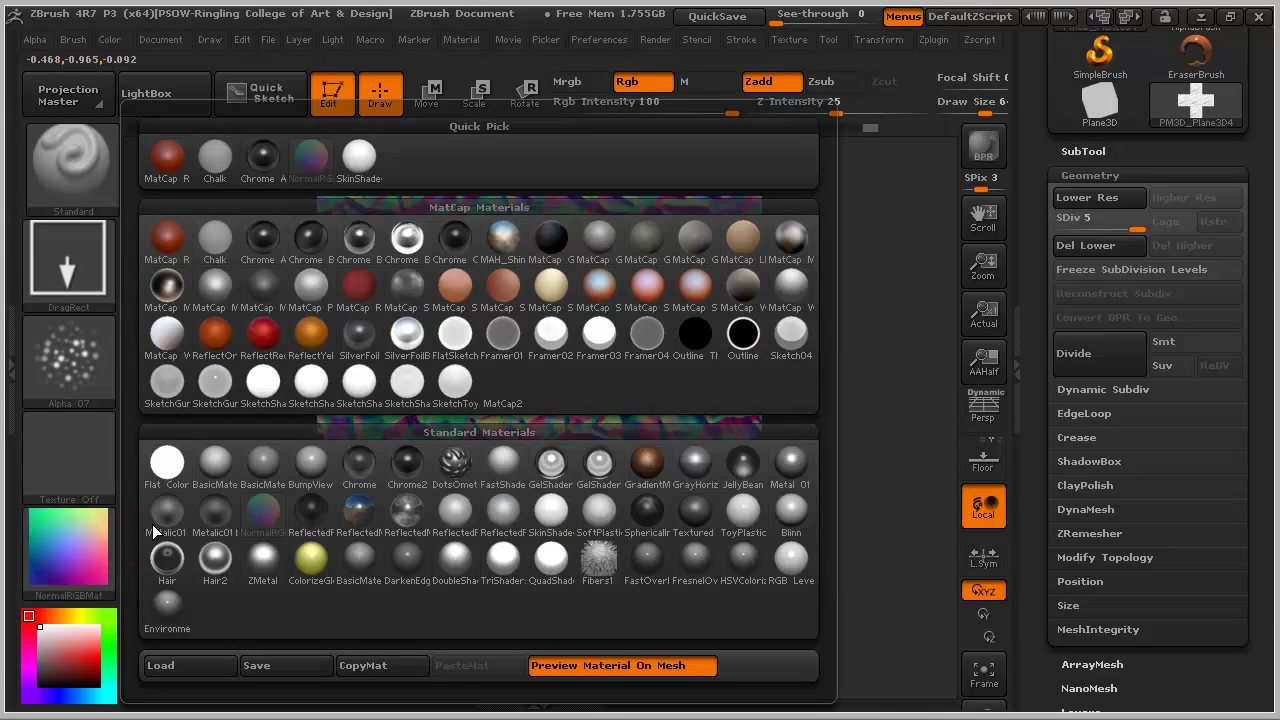
left_click(205, 288)
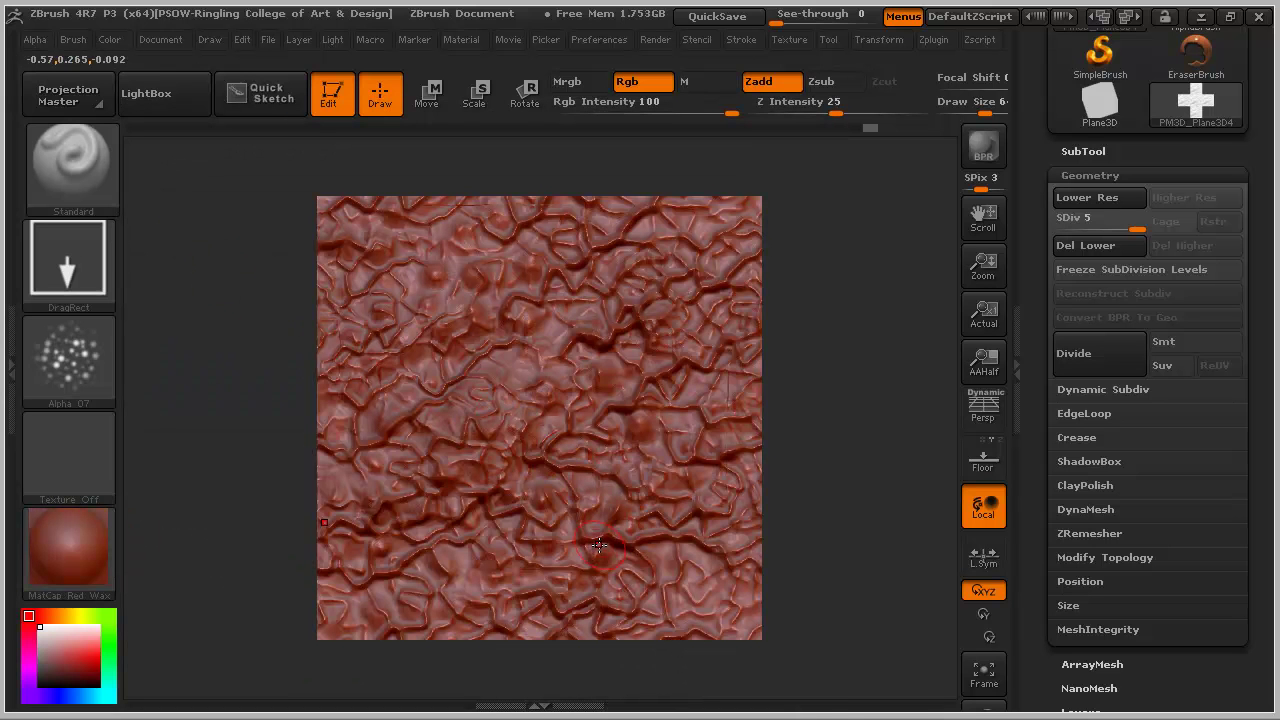